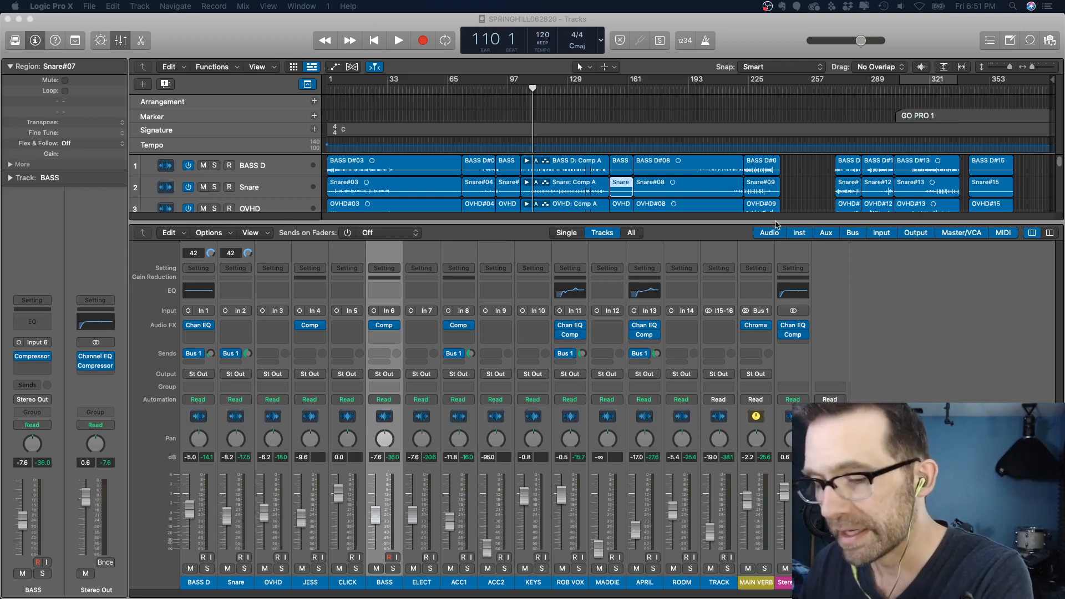
Step: Hide the mixer and shrink the BASS track to the same height as its neighbouring tracks
{"action": "left_click", "coordinate": [269, 28]}
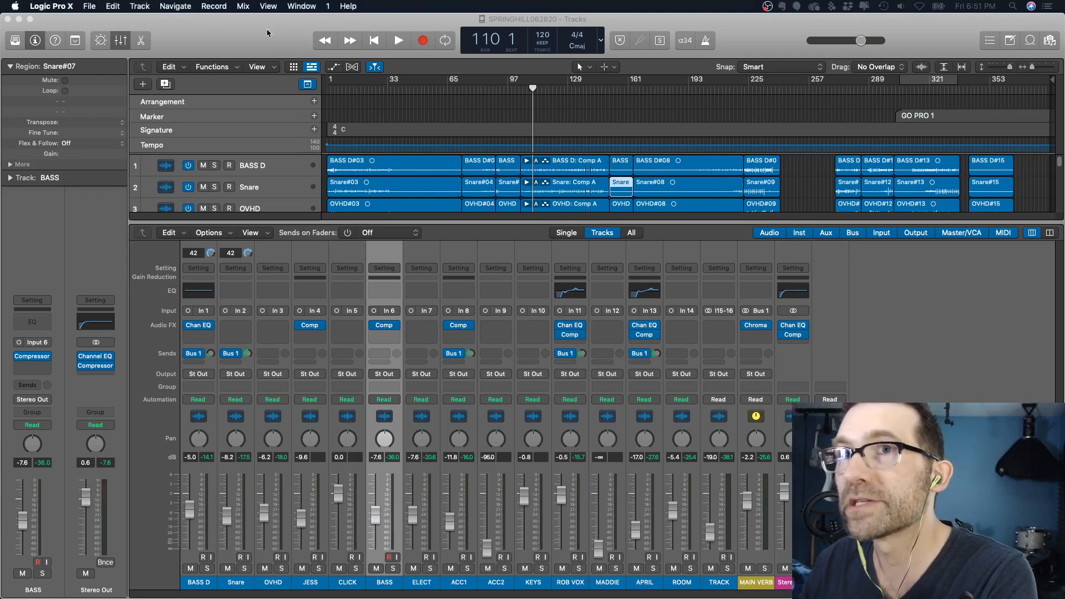
{"action": "left_click", "coordinate": [19, 20]}
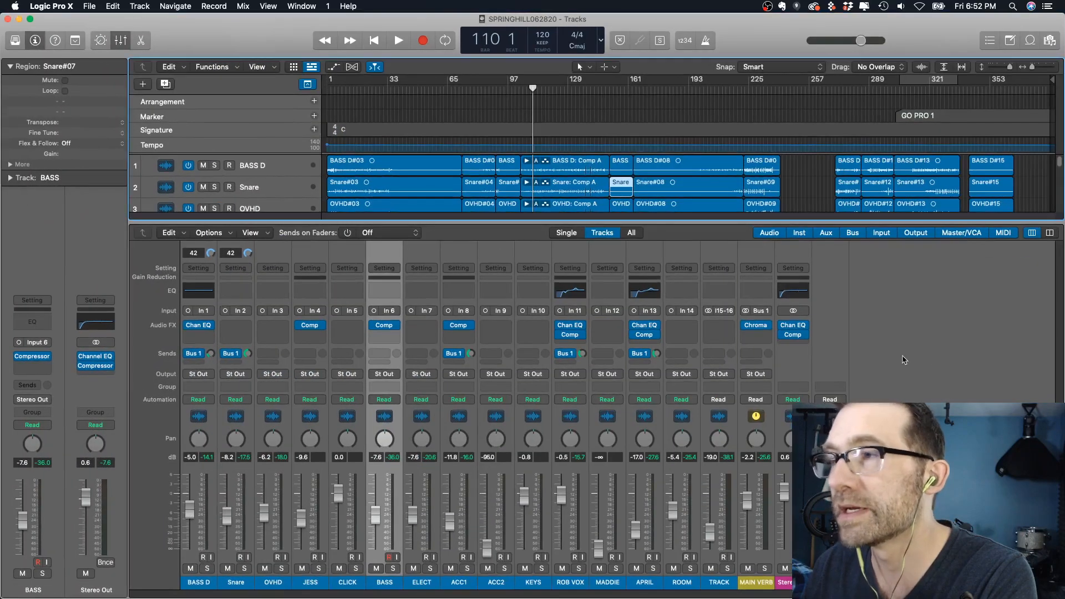
{"action": "left_click", "coordinate": [903, 360]}
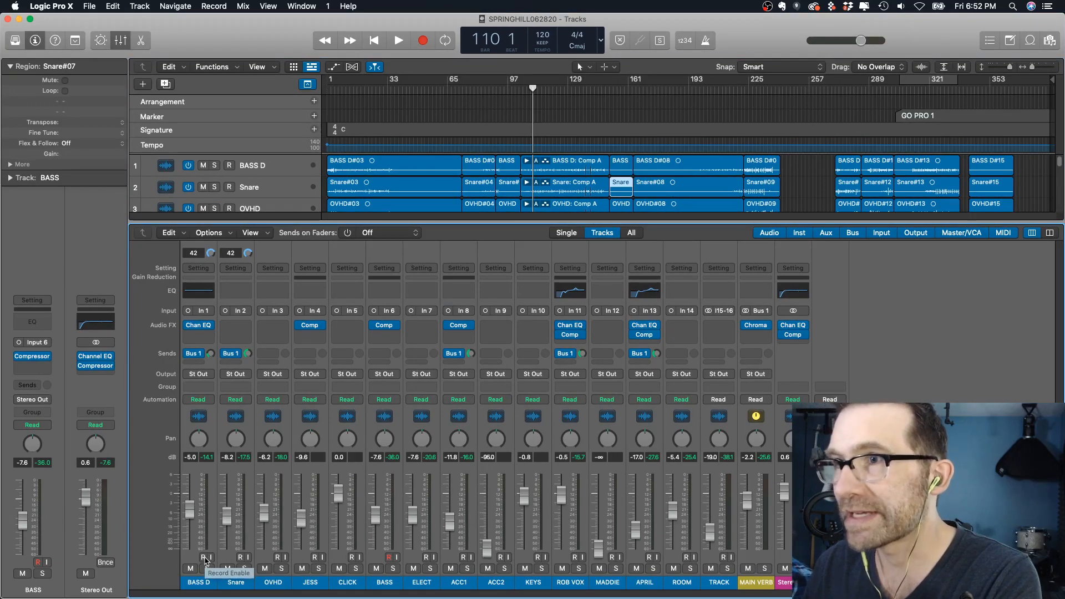
{"action": "key", "text": "x"}
{"action": "key", "text": "x"}
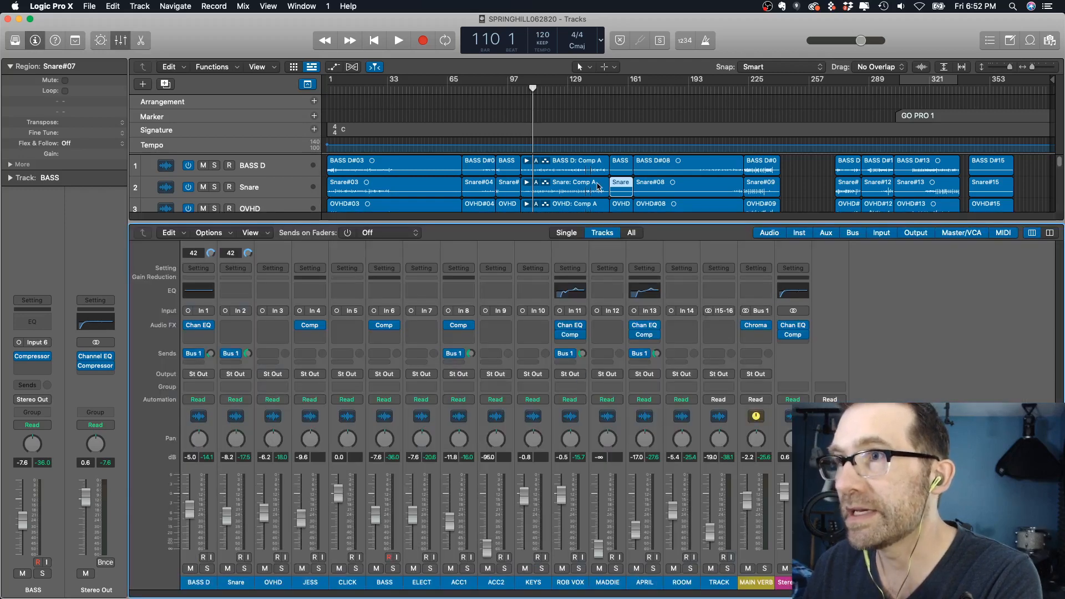
{"action": "key", "text": "x"}
{"action": "key", "text": "x"}
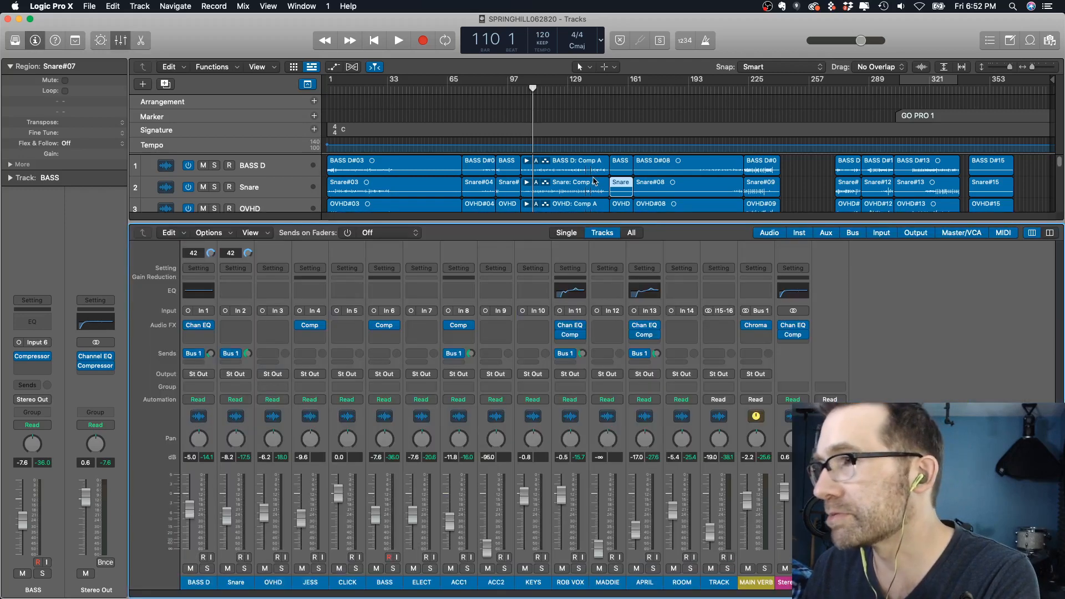
{"action": "key", "text": "x"}
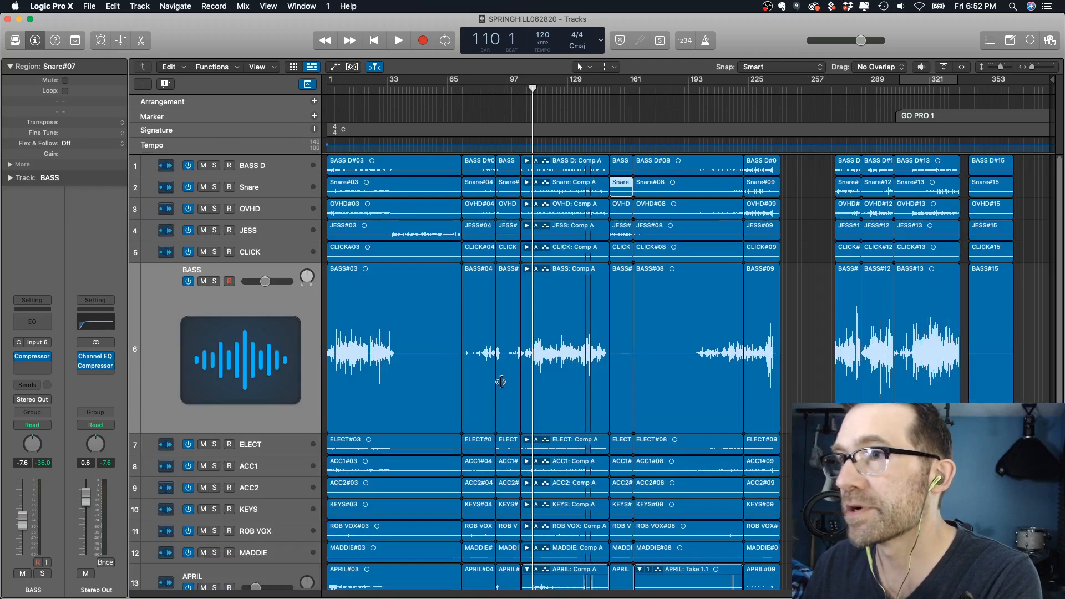
{"action": "left_click_drag", "start_coordinate": [233, 432], "coordinate": [234, 284]}
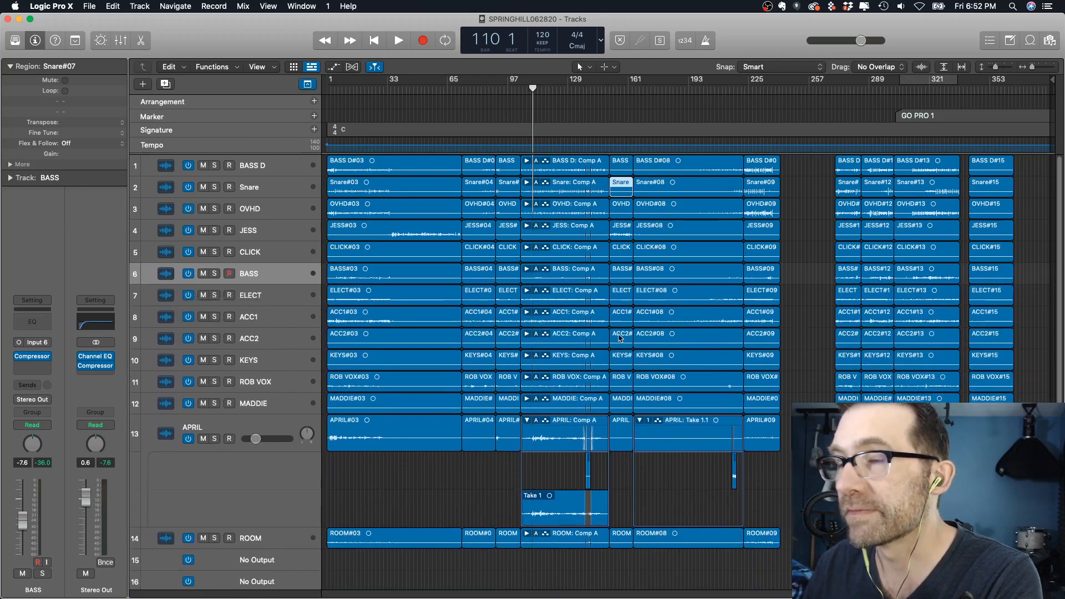
Step: Switch between the mixer and the full tracks area to view the session's channels and regions
{"action": "key", "text": "x"}
{"action": "key", "text": "x"}
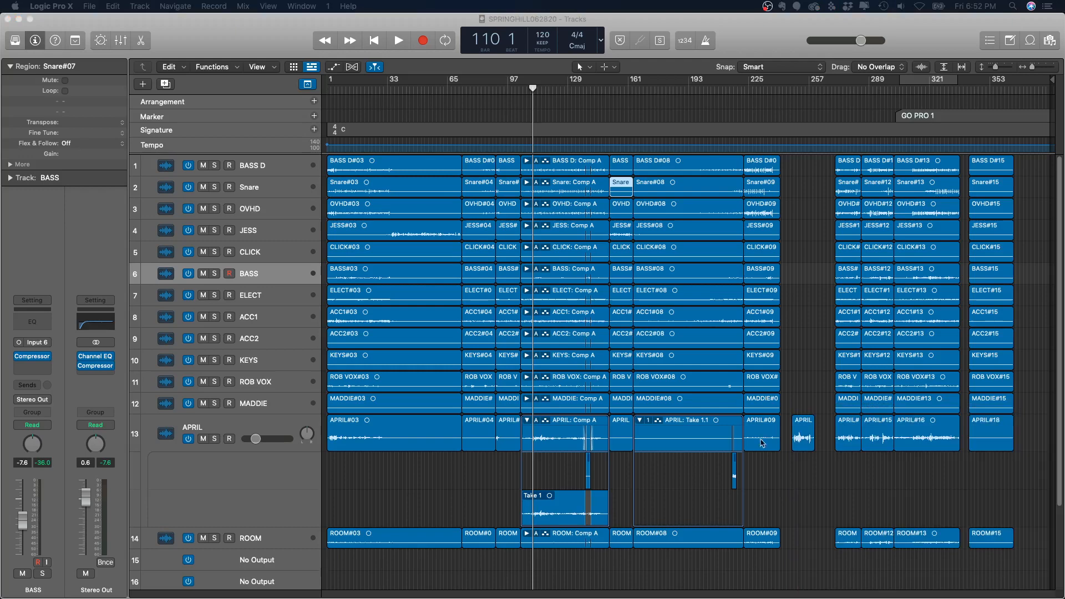
{"action": "left_click", "coordinate": [761, 403]}
{"action": "key", "text": "x"}
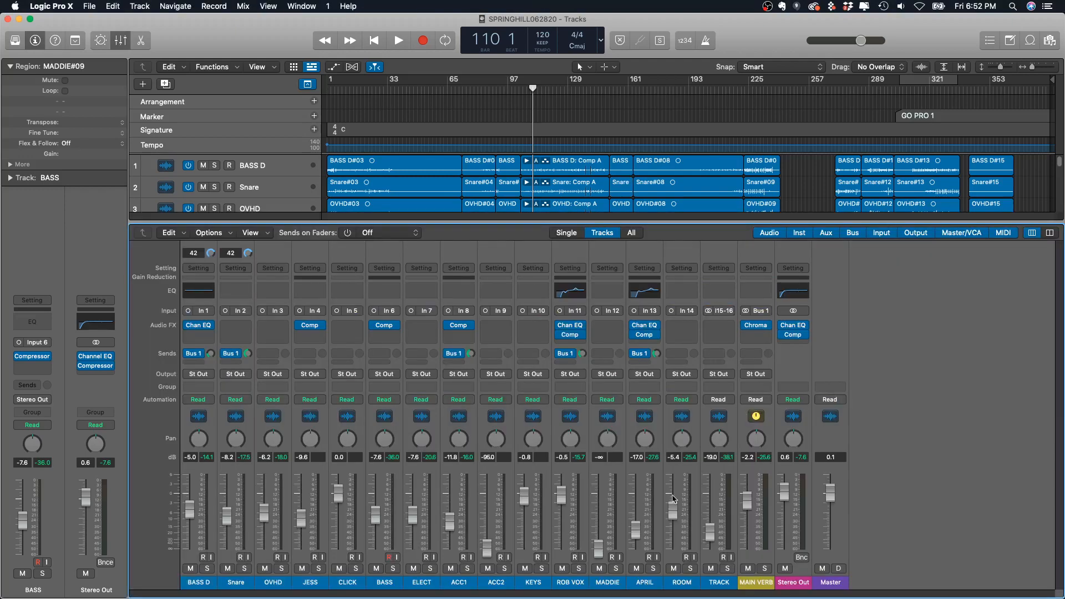
{"action": "key", "text": "x"}
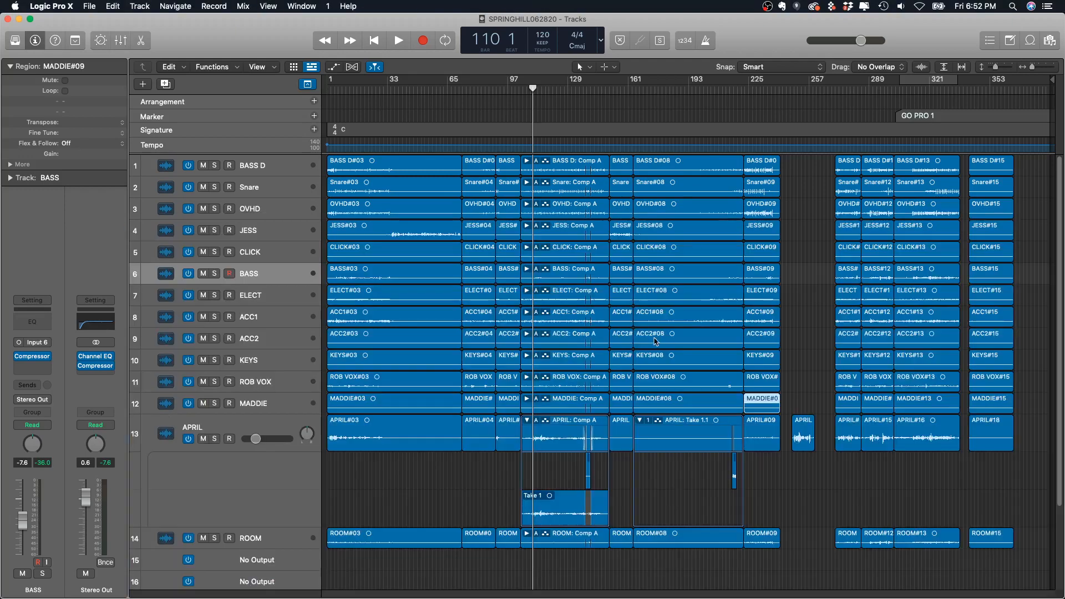
{"action": "left_click", "coordinate": [596, 113]}
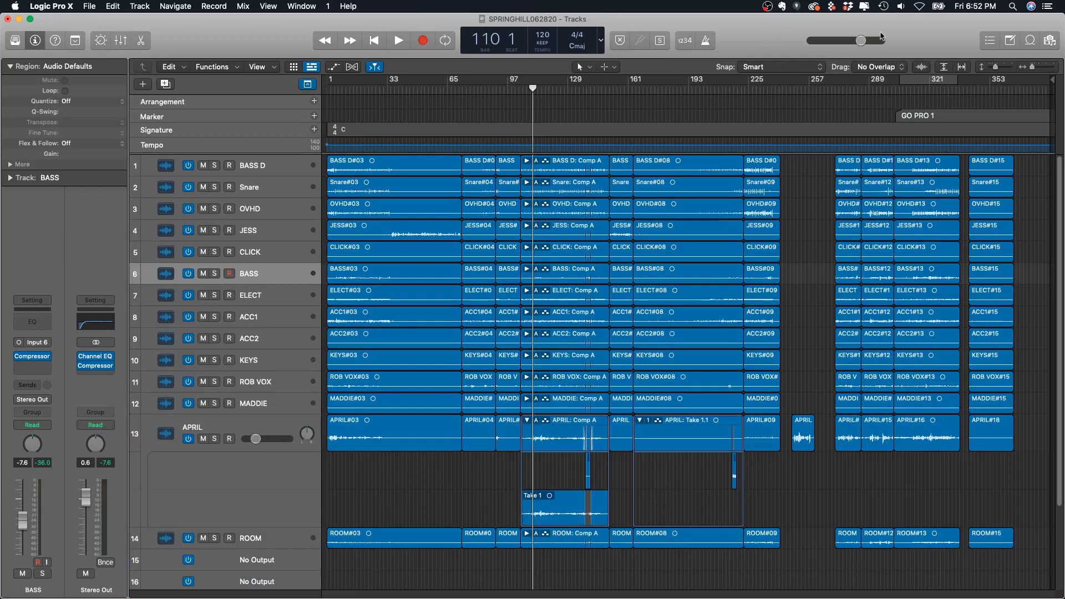
{"action": "key", "text": "x"}
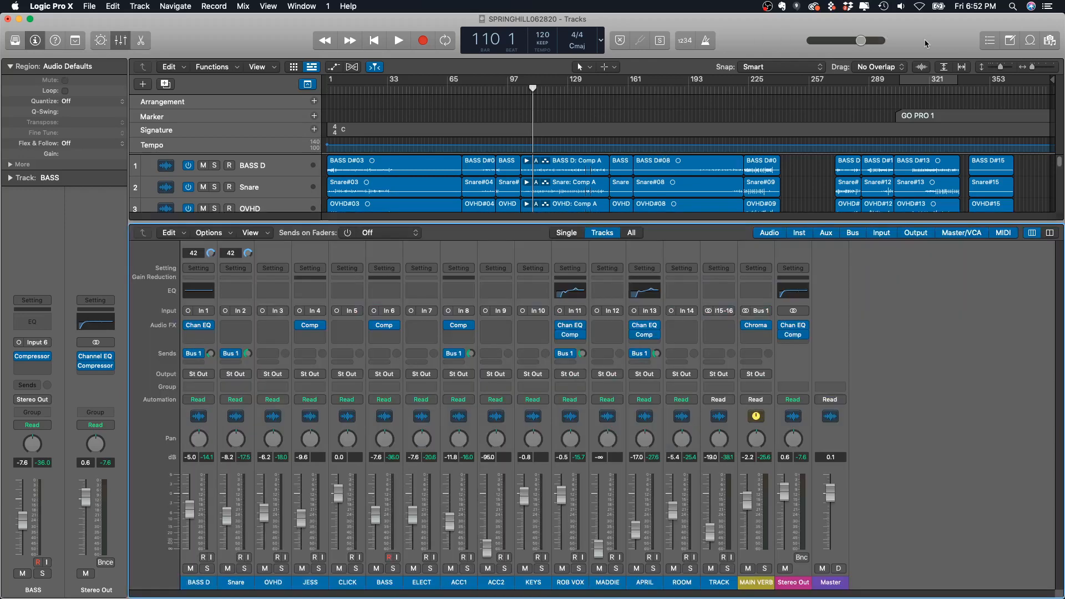
{"action": "key", "text": "x"}
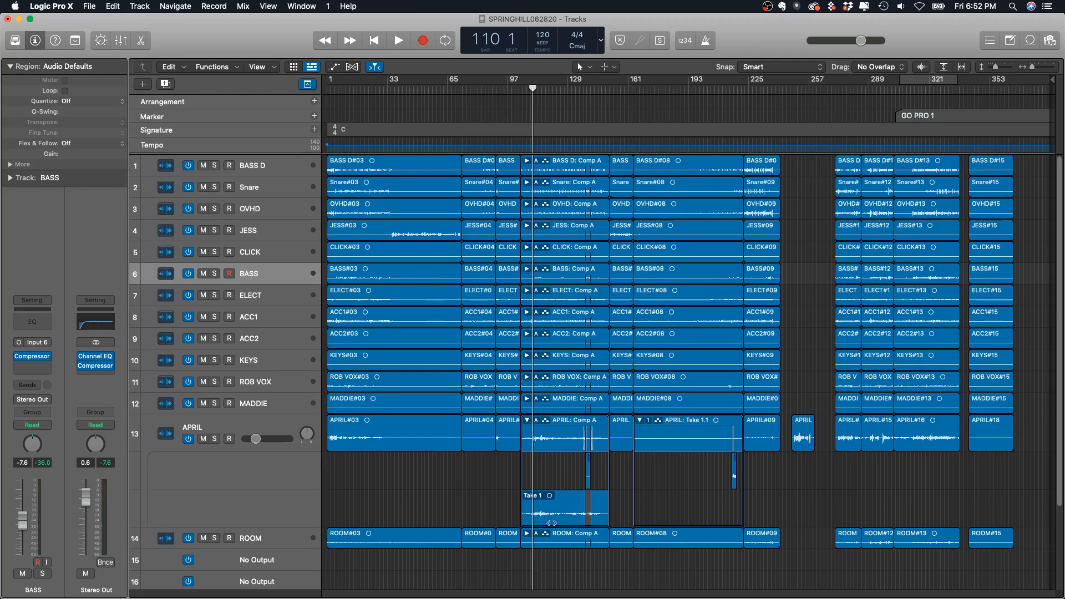
Step: Play the session from bar 110 to listen to the mix, then stop playback
{"action": "key", "text": "space"}
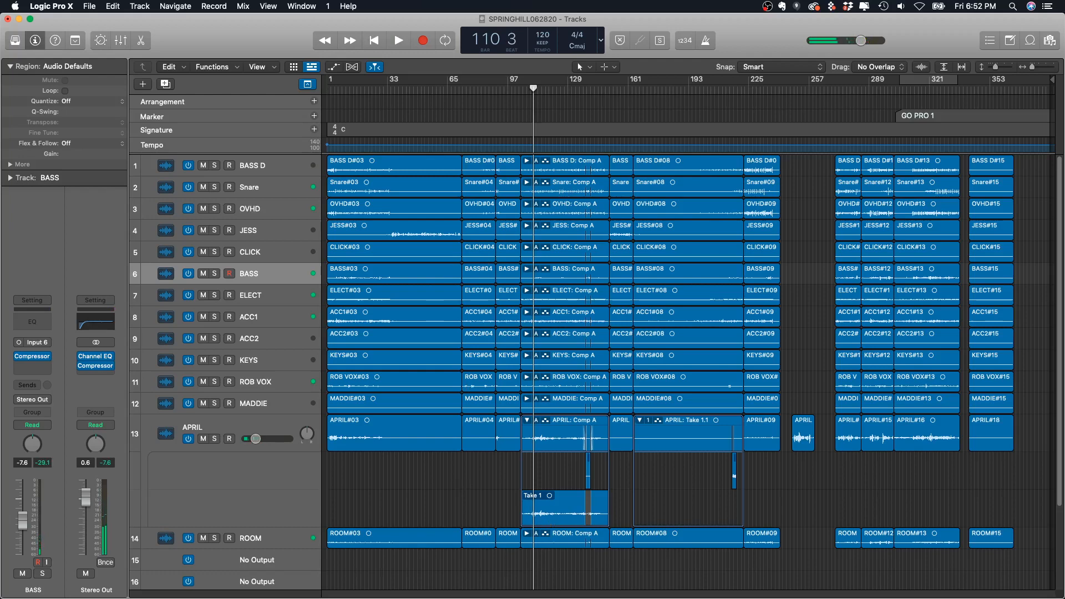
{"action": "left_click", "coordinate": [398, 40]}
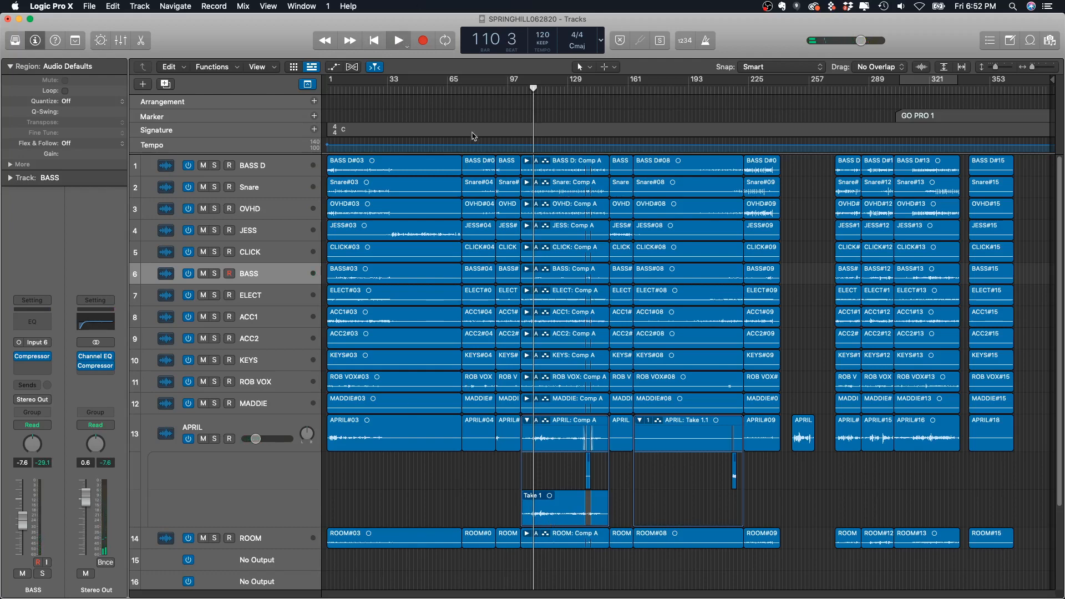
{"action": "key", "text": "space"}
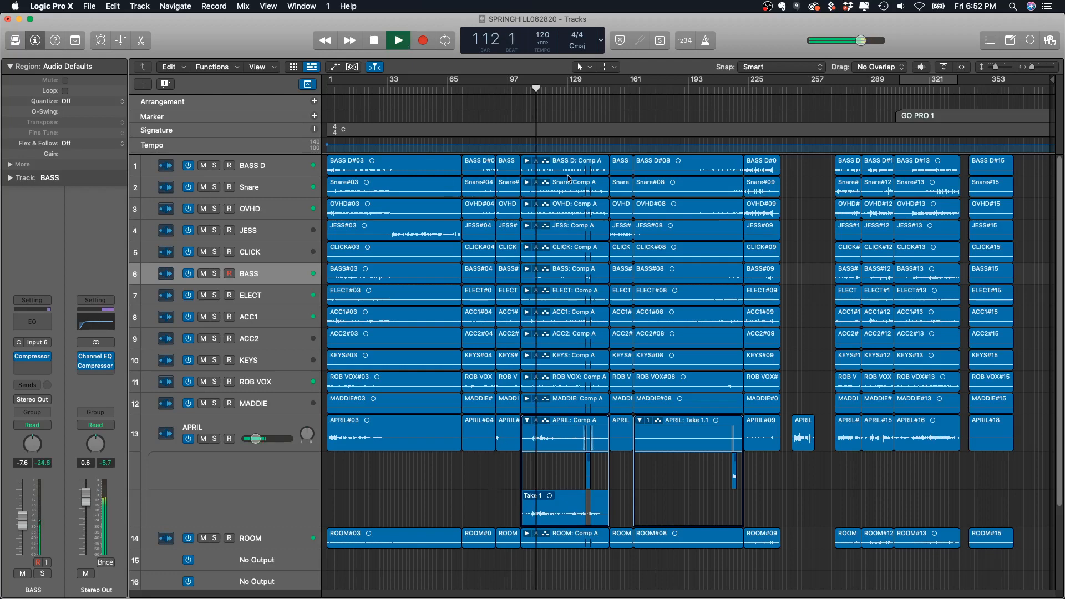
{"action": "key", "text": "space"}
Step: Move the playhead to bar 197 and start playback, then jump to about bar 228 and stop
{"action": "left_click", "coordinate": [655, 88]}
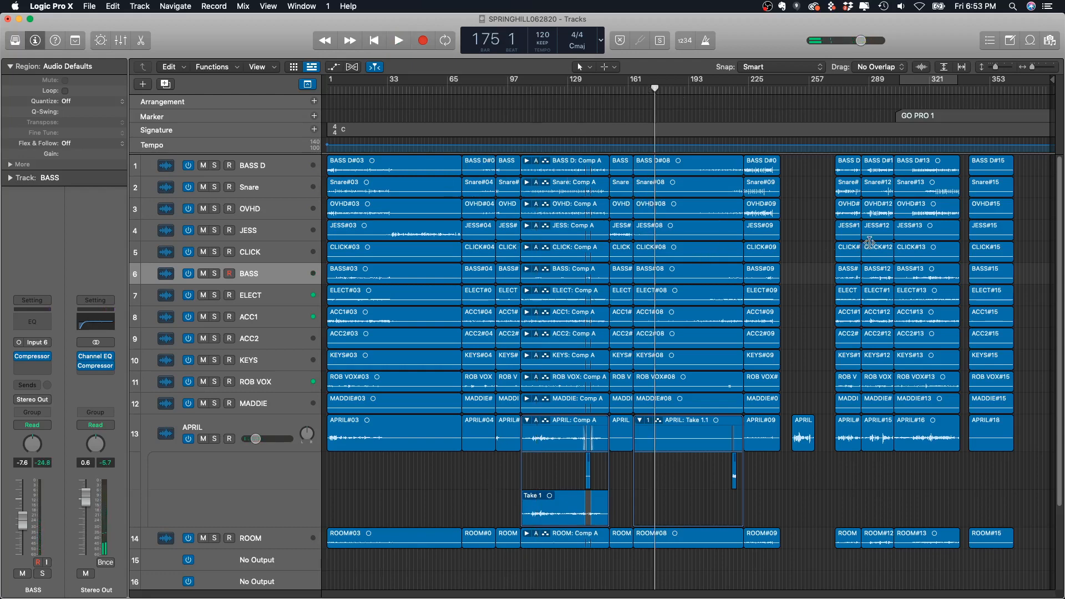
{"action": "left_click", "coordinate": [697, 89]}
{"action": "key", "text": "space"}
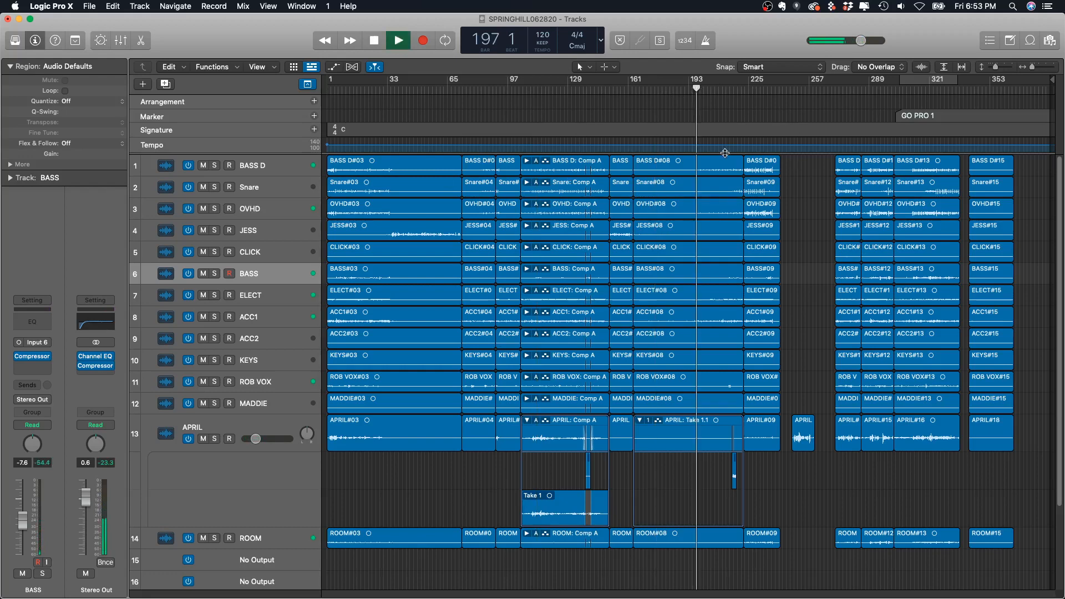
{"action": "left_click", "coordinate": [755, 88]}
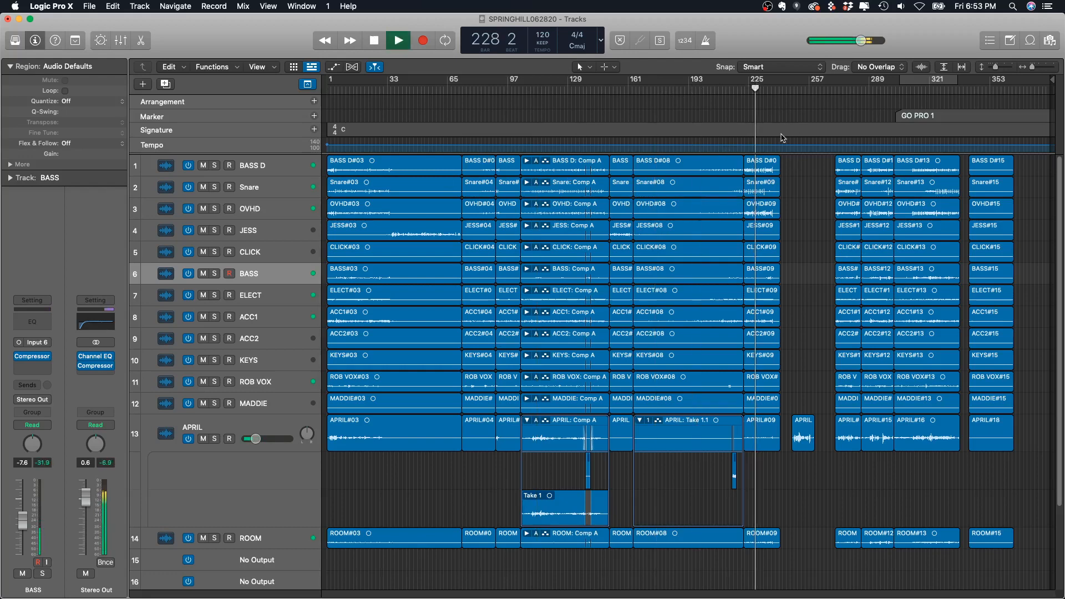
{"action": "key", "text": "space"}
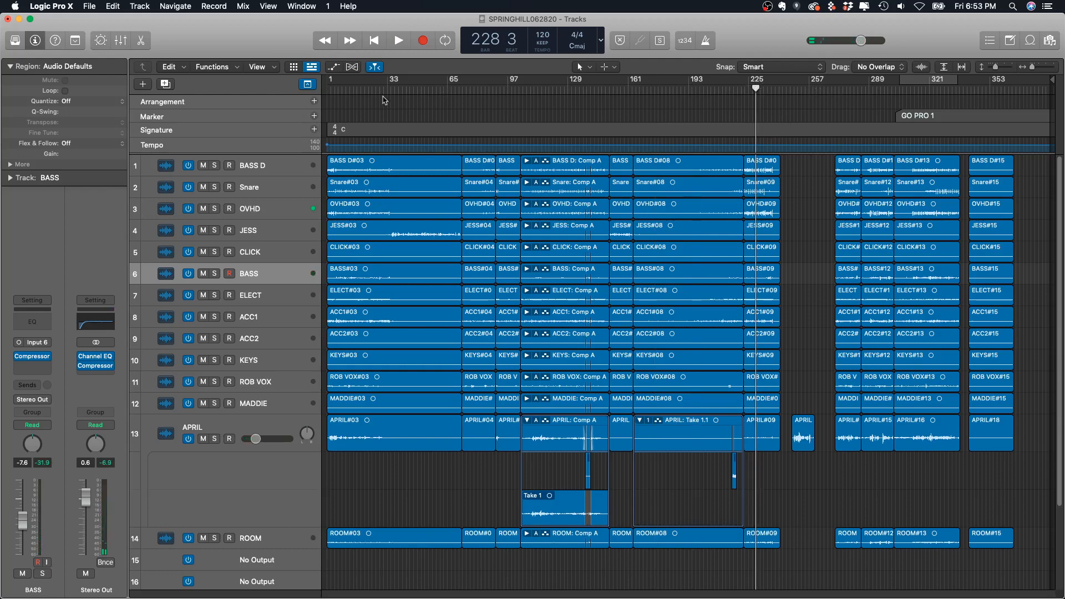
Step: Play a short passage from about bar 275, then stop playback
{"action": "left_click_drag", "start_coordinate": [394, 94], "coordinate": [784, 89]}
{"action": "left_click", "coordinate": [840, 90]}
{"action": "key", "text": "space"}
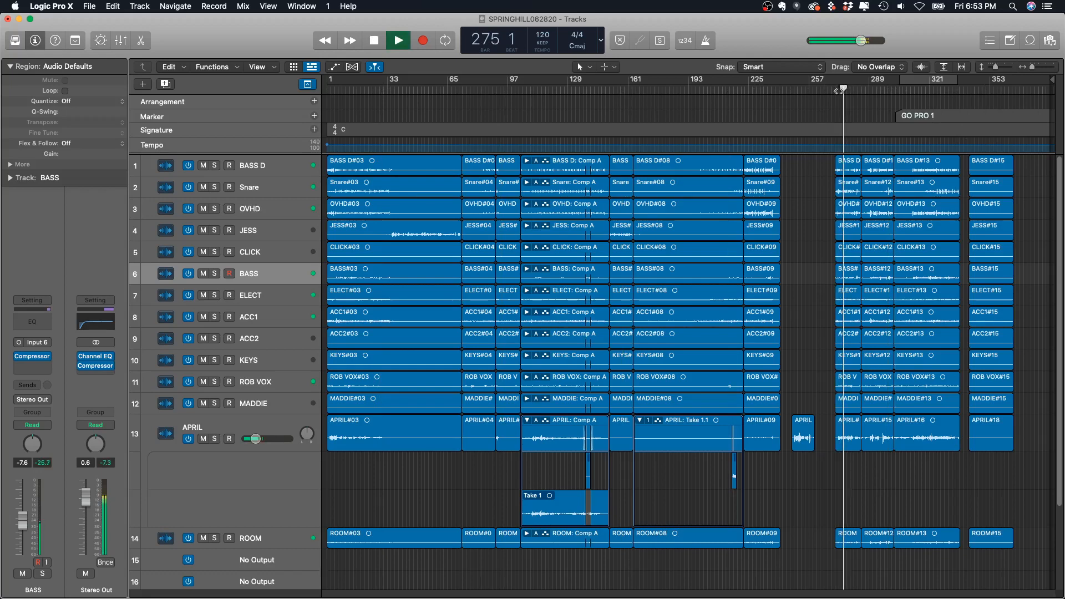
{"action": "key", "text": "space"}
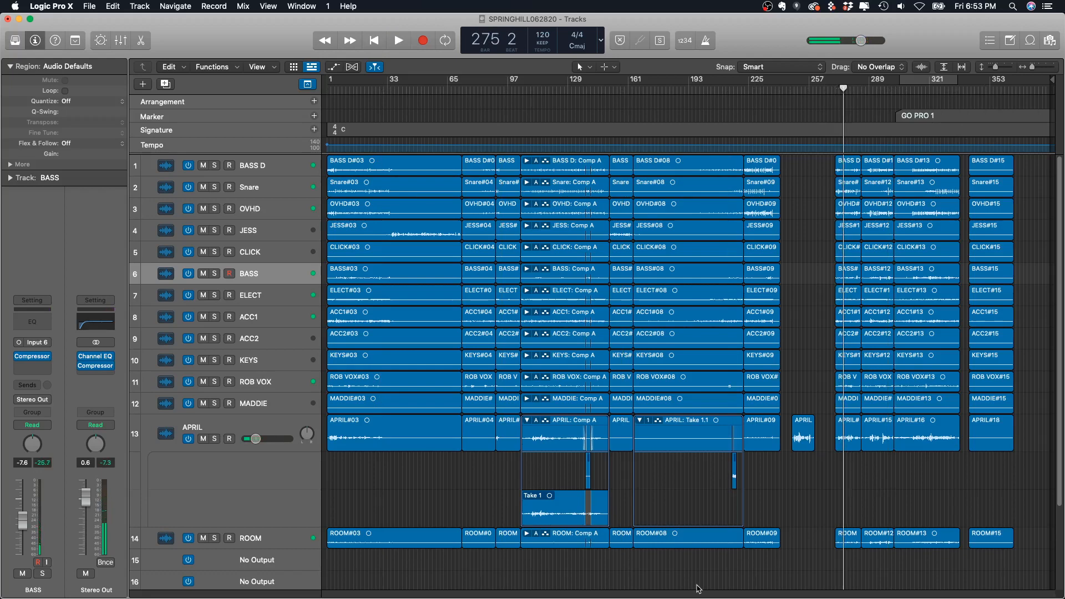
Step: Show the mixer and select the BASS D, Snare, OVHD and JESS channel strips in turn
{"action": "key", "text": "x"}
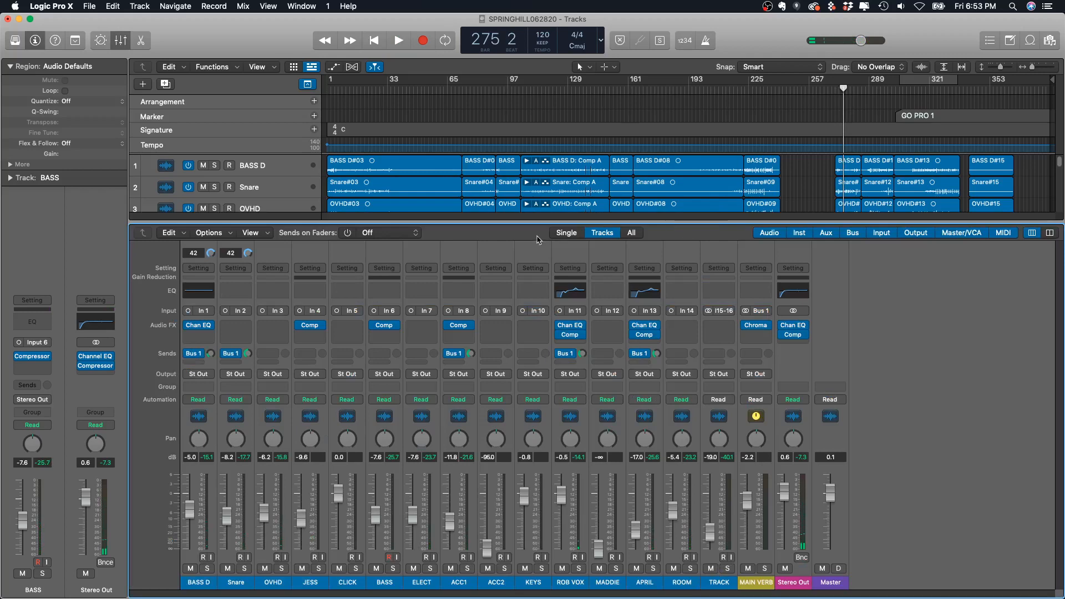
{"action": "left_click", "coordinate": [577, 234]}
{"action": "left_click", "coordinate": [602, 249]}
{"action": "left_click", "coordinate": [199, 583]}
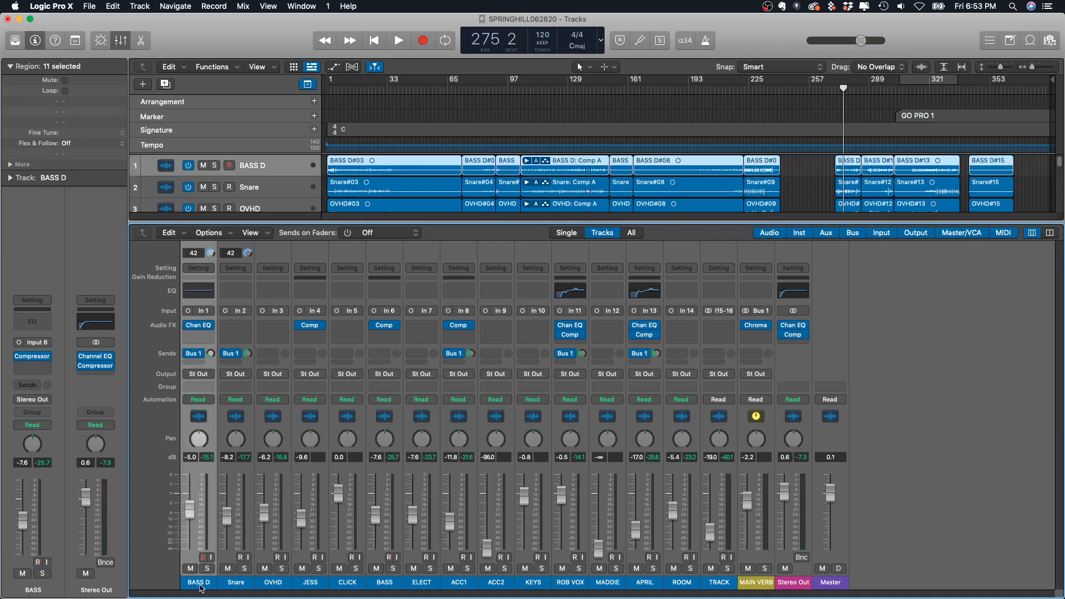
{"action": "left_click", "coordinate": [233, 583]}
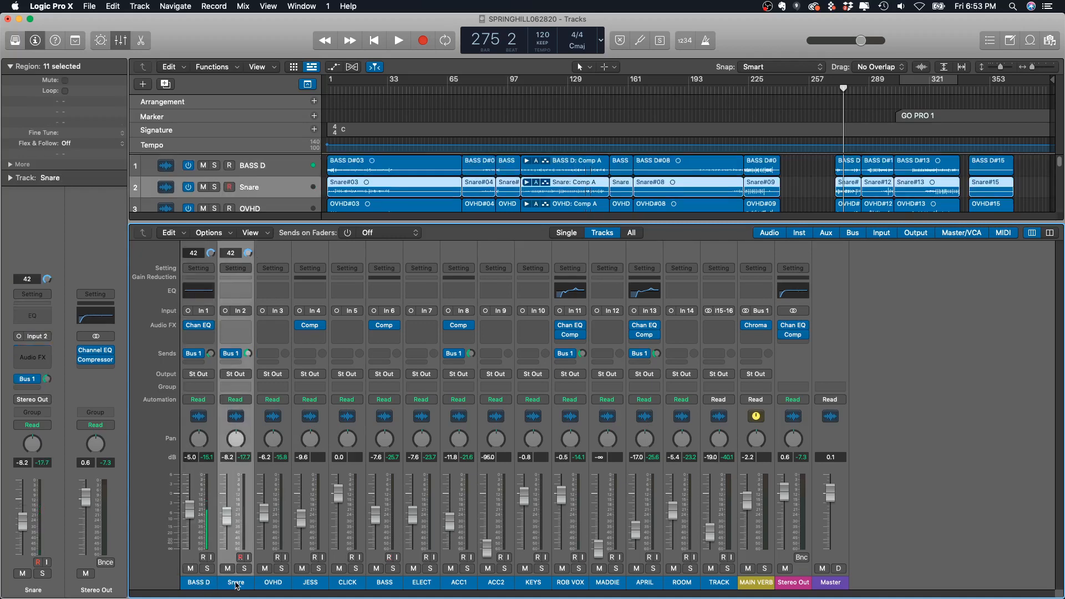
{"action": "left_click", "coordinate": [273, 583]}
{"action": "left_click", "coordinate": [312, 585]}
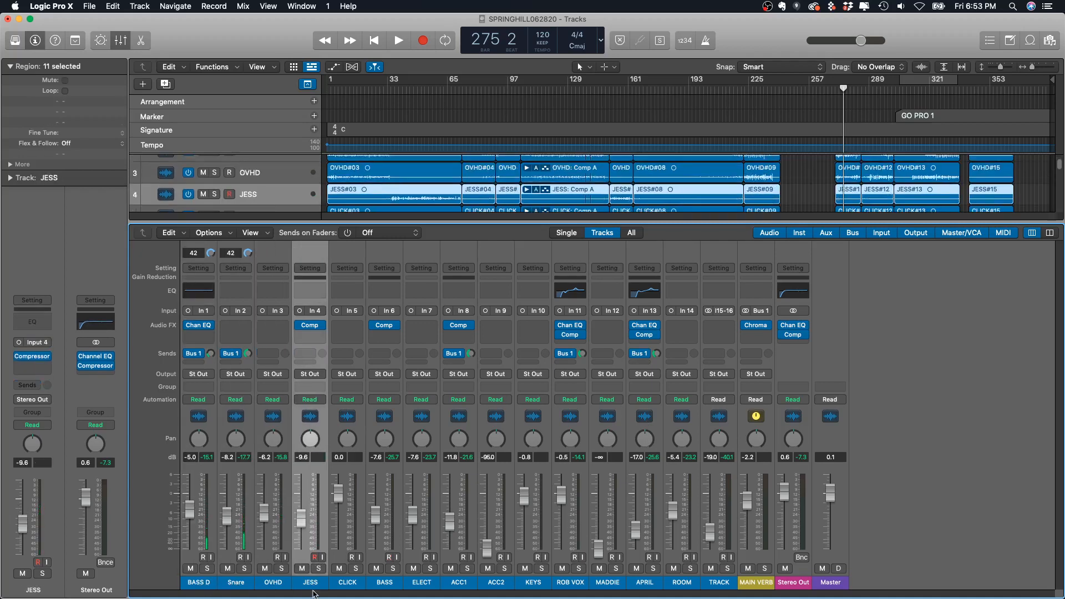
Step: Select the CLICK channel strip and lower its volume fader to −∞
{"action": "left_click", "coordinate": [351, 584]}
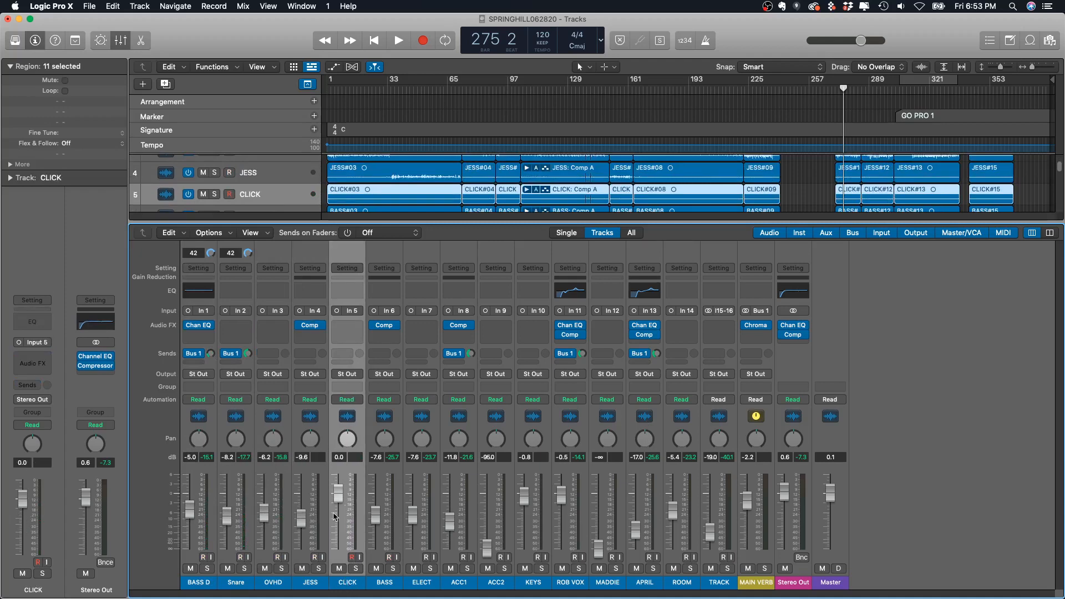
{"action": "left_click_drag", "start_coordinate": [342, 497], "coordinate": [340, 549]}
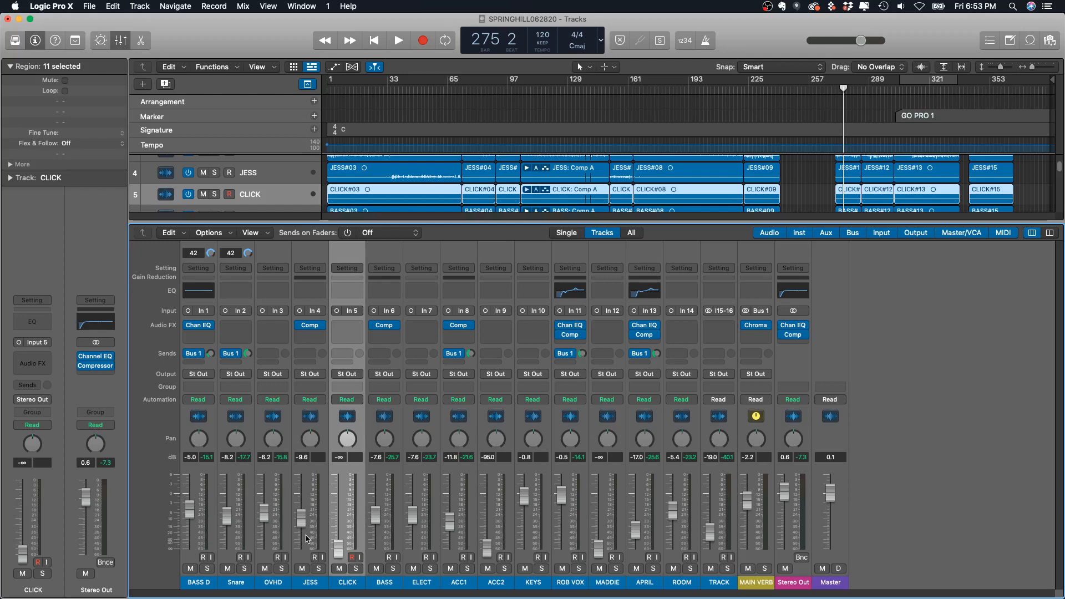
{"action": "mouse_move", "coordinate": [340, 553]}
{"action": "left_mouse_down"}
{"action": "mouse_move", "coordinate": [340, 529]}
{"action": "mouse_move", "coordinate": [341, 555]}
{"action": "left_mouse_up"}
Step: Try to record-enable the BASS D, Snare and OVHD channels
{"action": "left_click", "coordinate": [203, 557]}
{"action": "left_click", "coordinate": [240, 557]}
{"action": "left_click", "coordinate": [276, 557]}
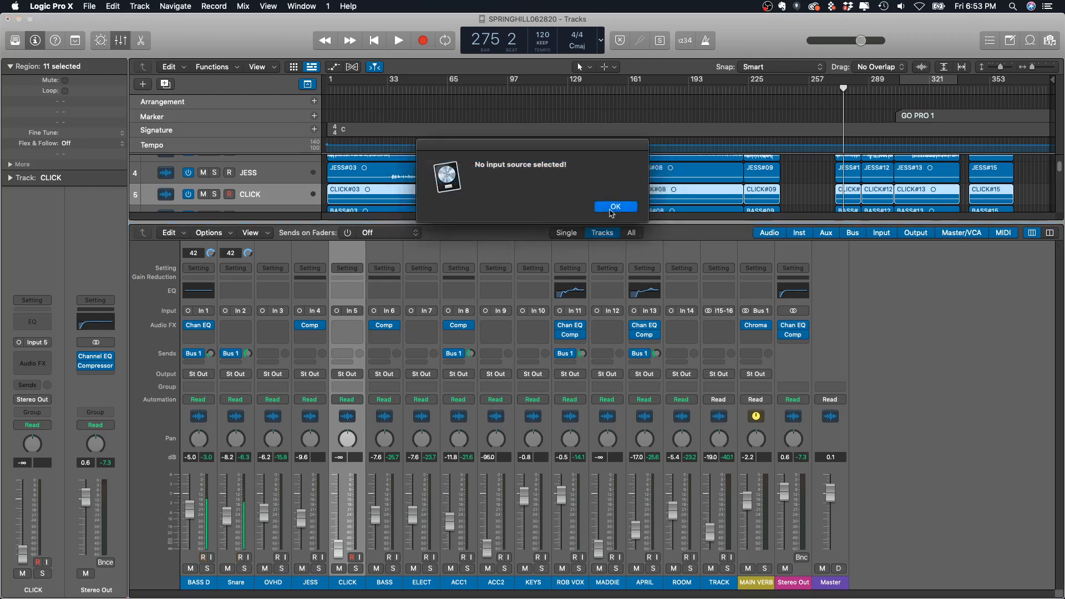
{"action": "key", "text": "Return"}
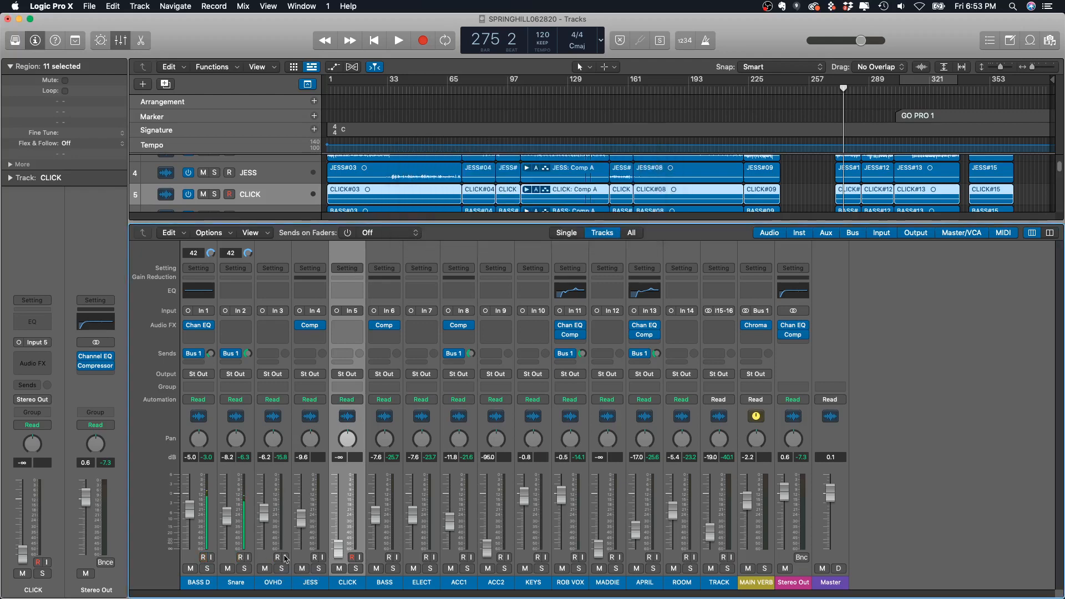
Step: Record-enable only the Snare channel and switch its input monitoring on and off again
{"action": "left_click", "coordinate": [248, 558]}
{"action": "left_click", "coordinate": [241, 559]}
{"action": "left_click", "coordinate": [247, 558]}
{"action": "left_click", "coordinate": [204, 559]}
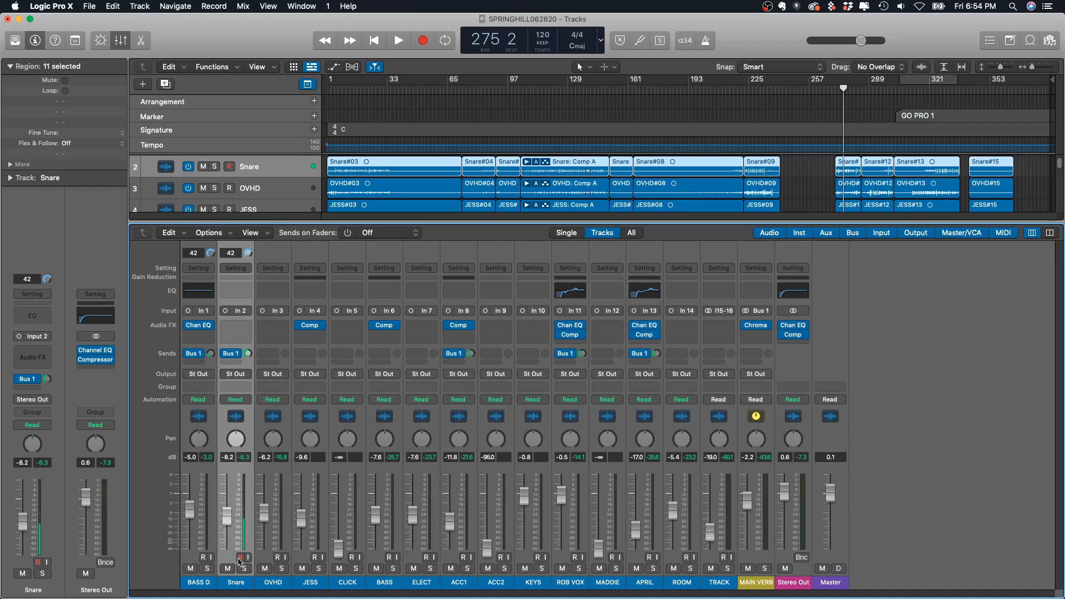
{"action": "left_click", "coordinate": [250, 558]}
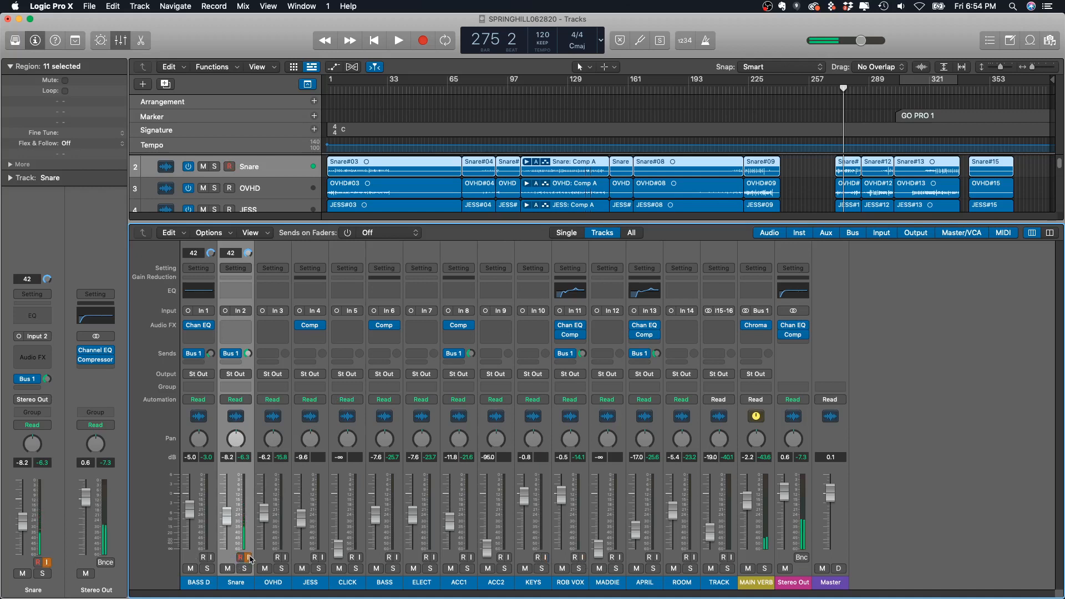
{"action": "left_click", "coordinate": [250, 557]}
Step: Set the Snare channel's input to No Input and toggle its input monitoring
{"action": "left_click", "coordinate": [240, 311]}
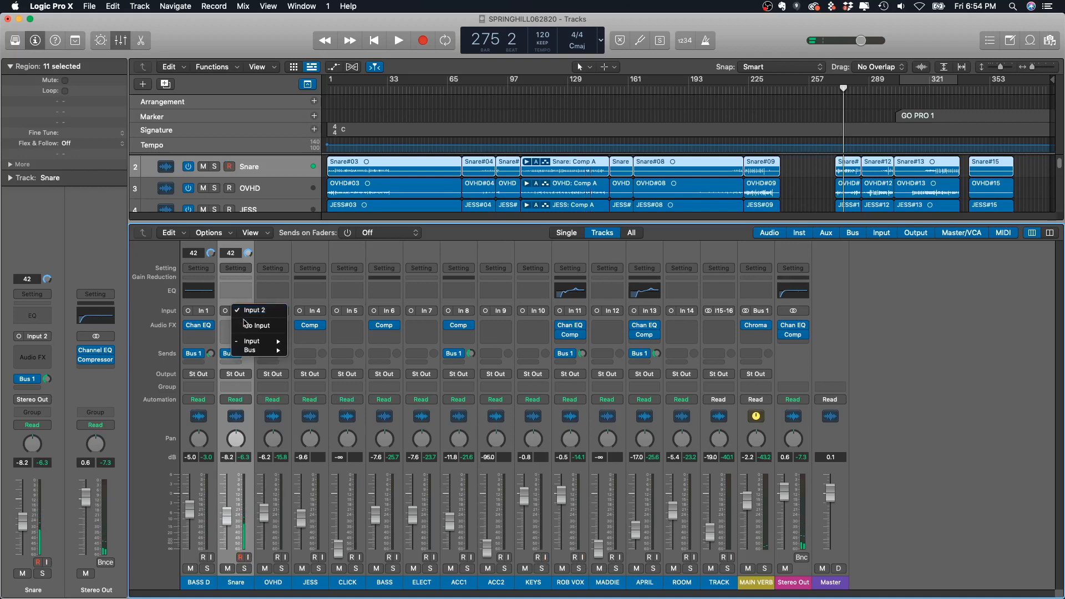
{"action": "left_click", "coordinate": [248, 326]}
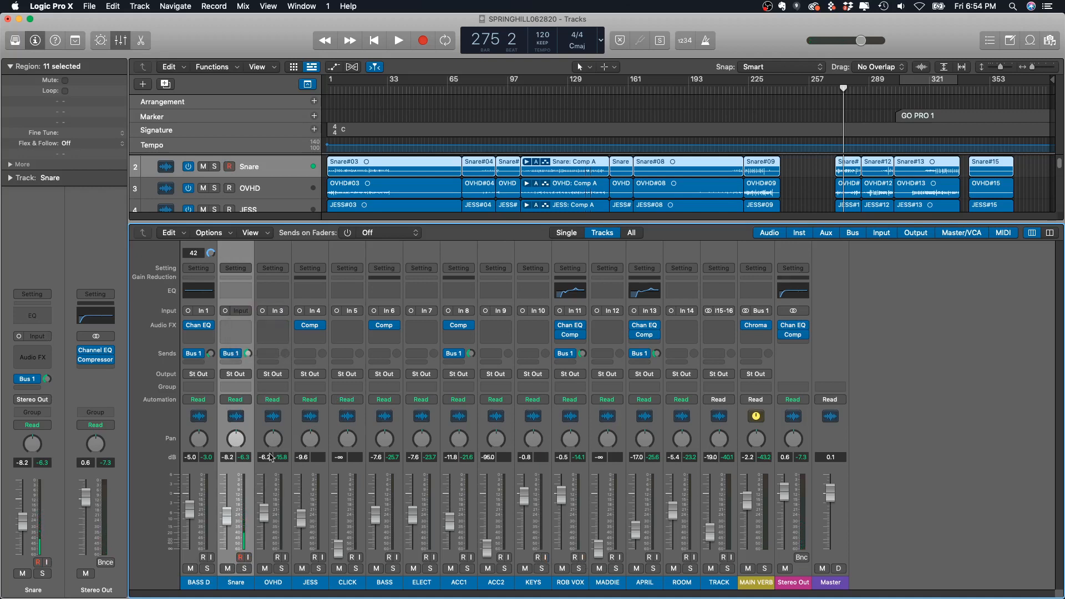
{"action": "left_click", "coordinate": [250, 558]}
{"action": "left_click", "coordinate": [248, 558]}
{"action": "left_click", "coordinate": [905, 361]}
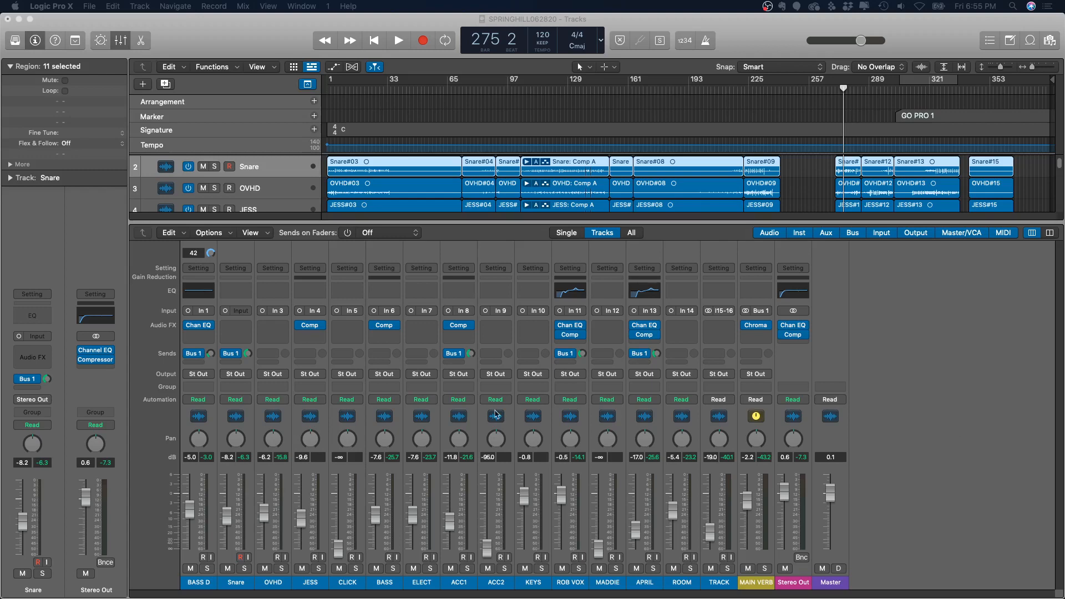
Step: Move the playhead back to bar 8 and hide the mixer to expose the full track list
{"action": "left_click", "coordinate": [340, 89]}
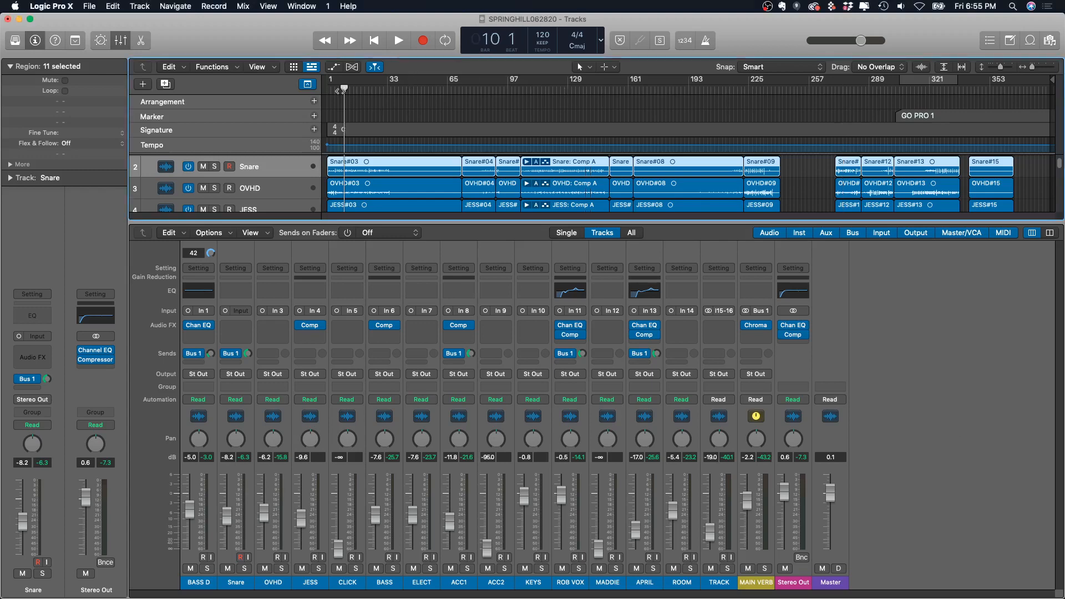
{"action": "left_click_drag", "start_coordinate": [344, 89], "coordinate": [340, 89]}
{"action": "key", "text": "x"}
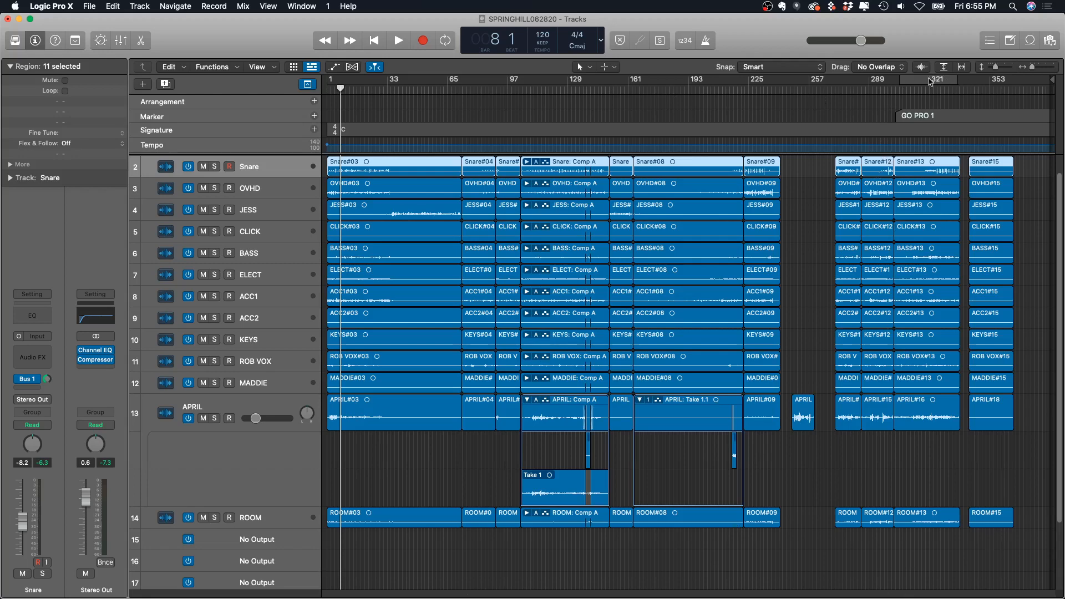
Step: Move the playhead past the last regions to bar 376 and try a short recording on the Snare track
{"action": "left_click", "coordinate": [942, 80]}
{"action": "left_click", "coordinate": [948, 81]}
{"action": "left_click", "coordinate": [1032, 89]}
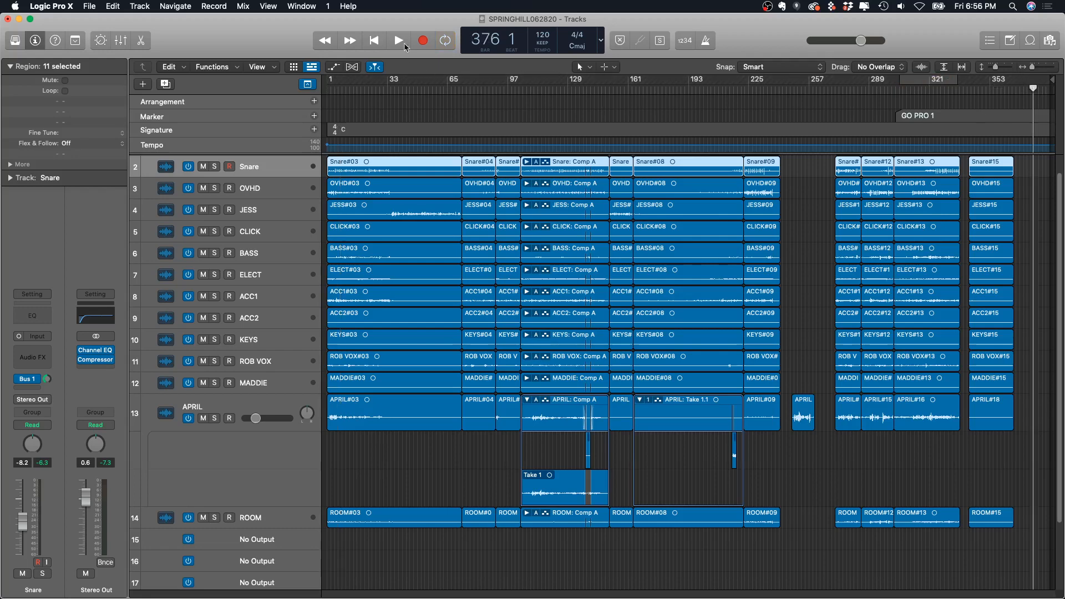
{"action": "left_click", "coordinate": [422, 41]}
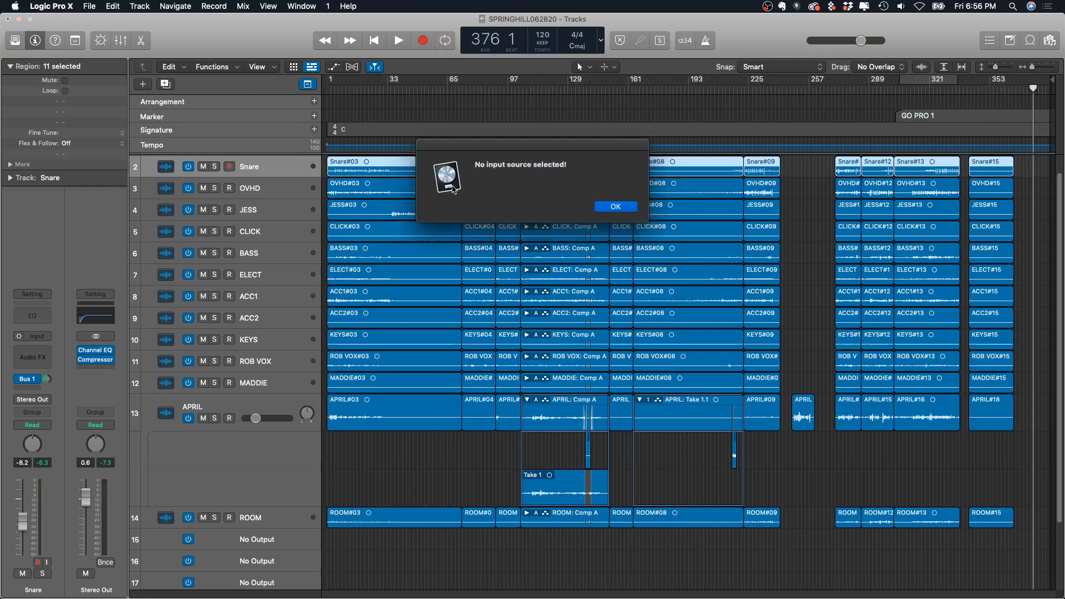
{"action": "left_click", "coordinate": [614, 206]}
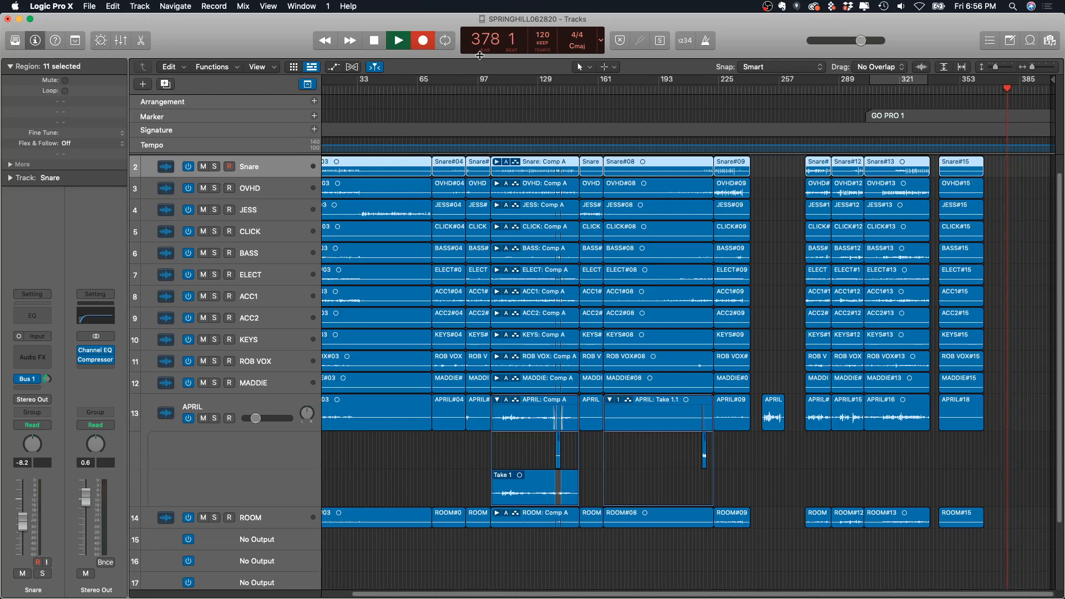
{"action": "left_click", "coordinate": [366, 44]}
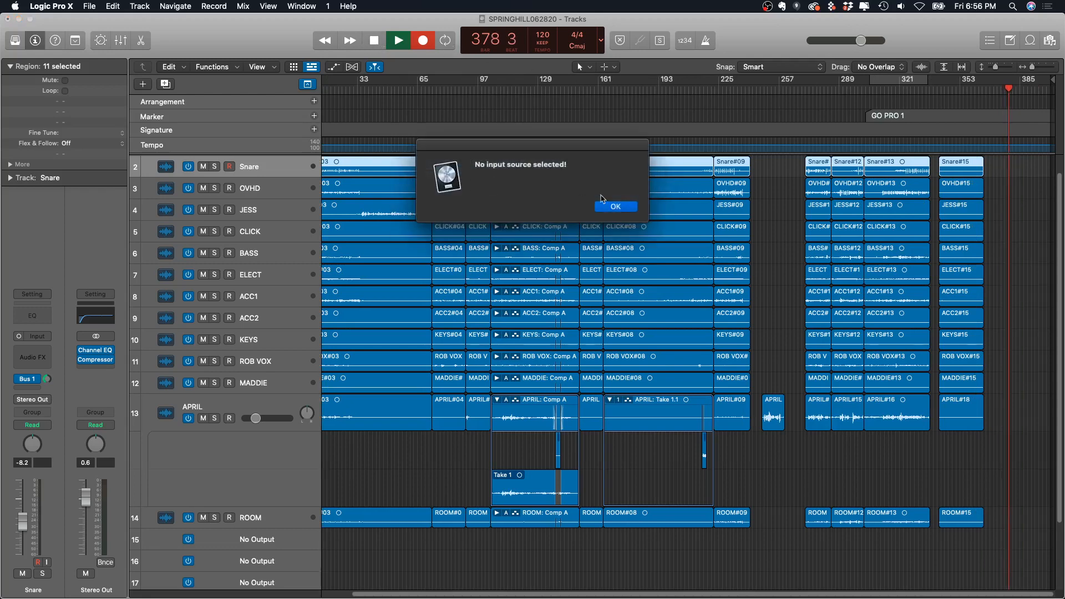
{"action": "left_click", "coordinate": [616, 206]}
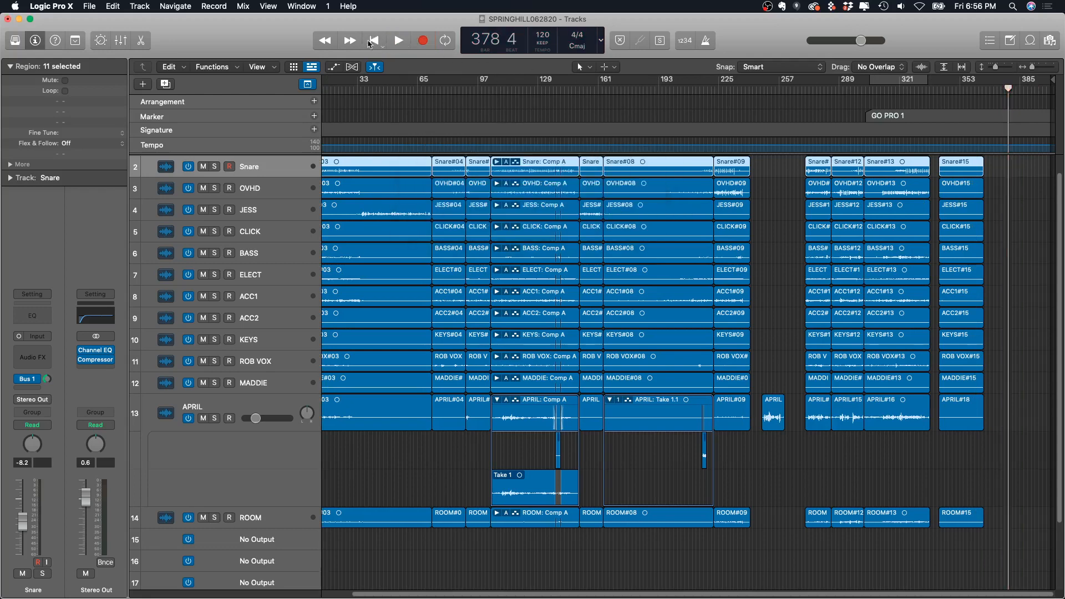
Step: Try recording on the Snare track again from bar 378, stop it, and dismiss the input source alerts
{"action": "left_click", "coordinate": [423, 42]}
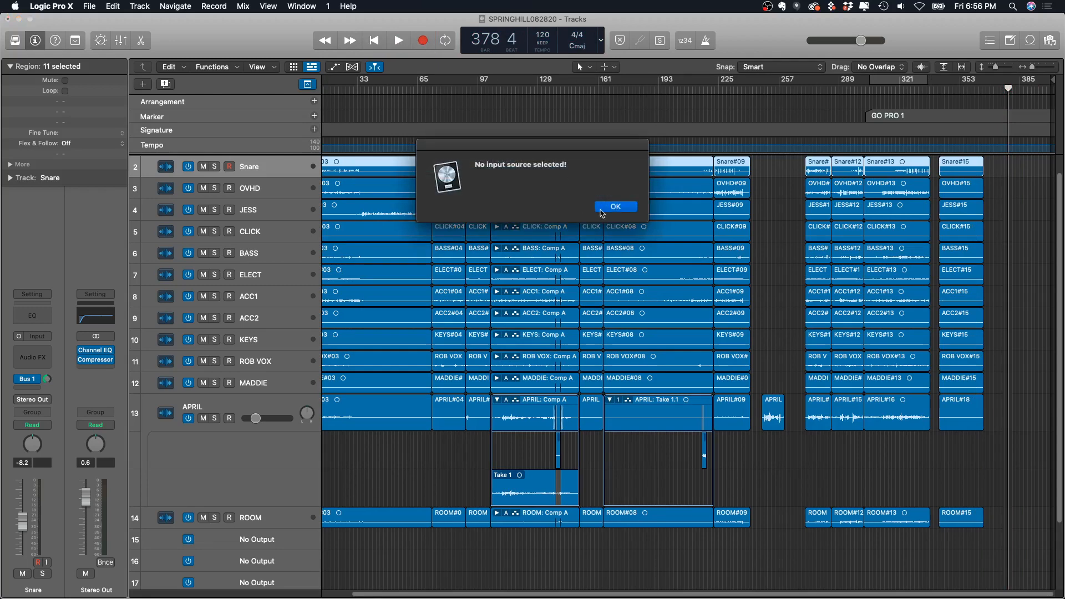
{"action": "left_click", "coordinate": [614, 210]}
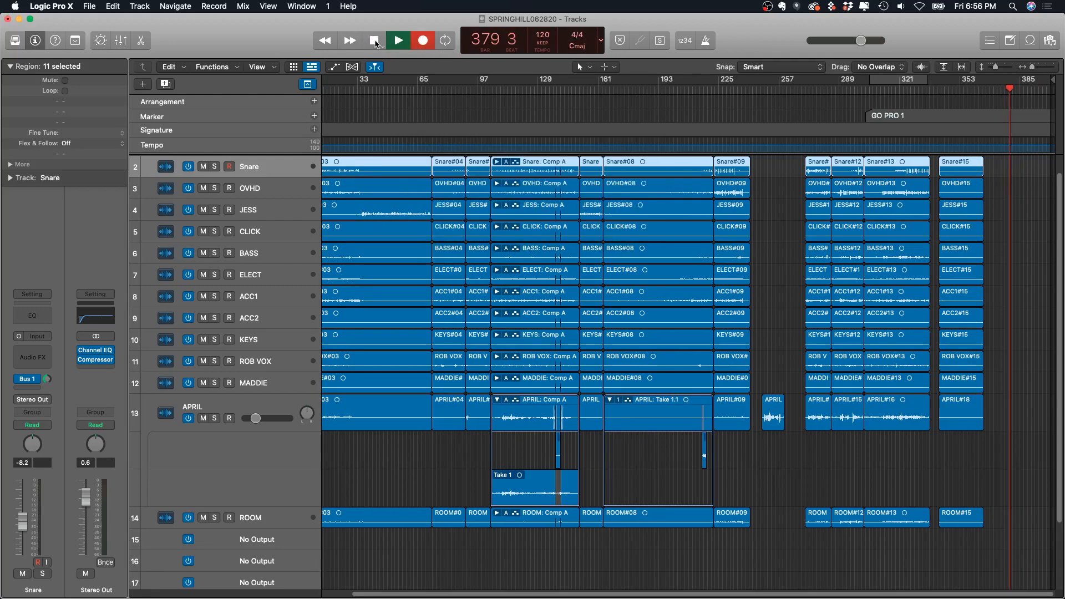
{"action": "left_click", "coordinate": [374, 43]}
{"action": "left_click", "coordinate": [621, 208]}
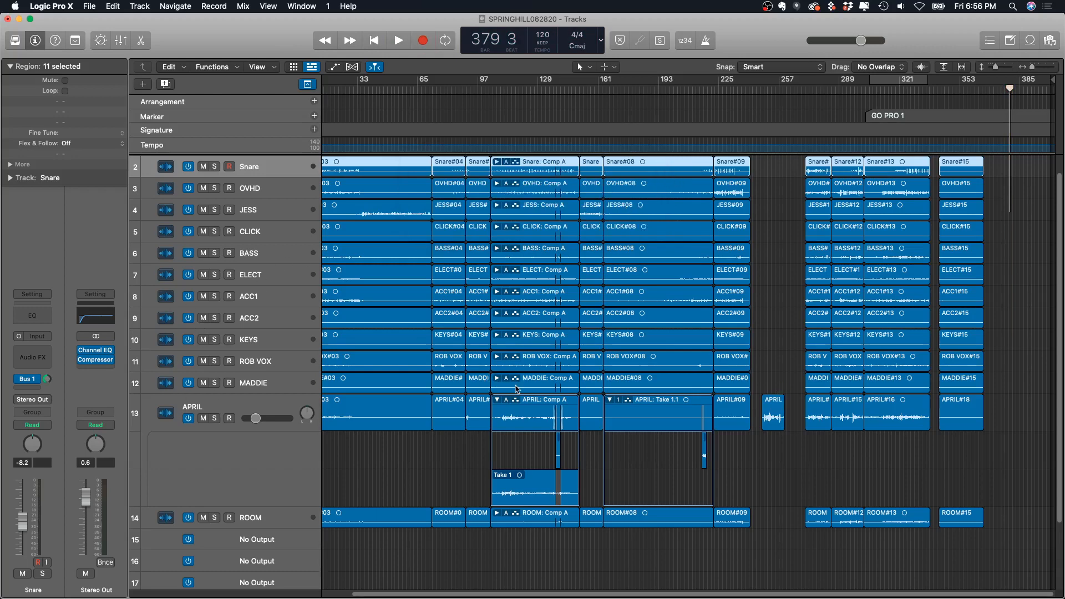
Step: Reopen the mixer, play from bar 18, and lower the ROB VOX fader to −5.9 dB
{"action": "key", "text": "x"}
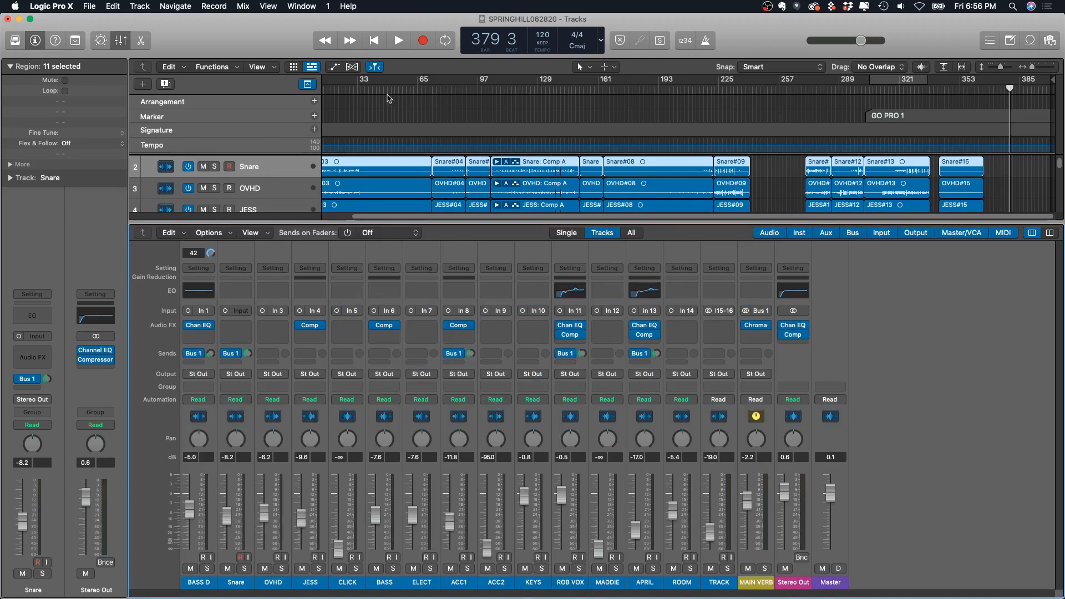
{"action": "left_click", "coordinate": [329, 86]}
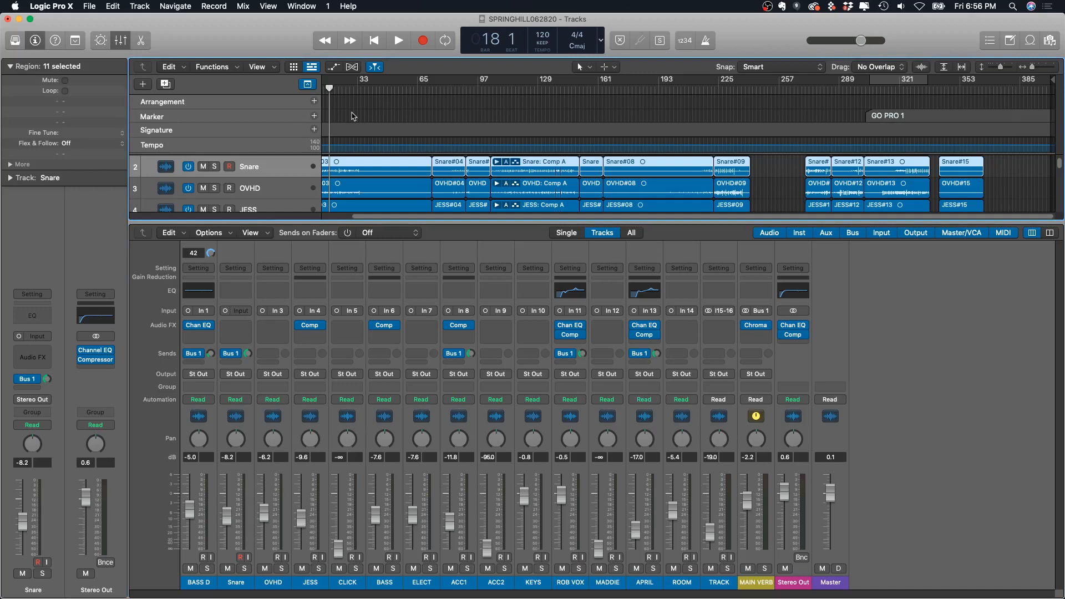
{"action": "key", "text": "space"}
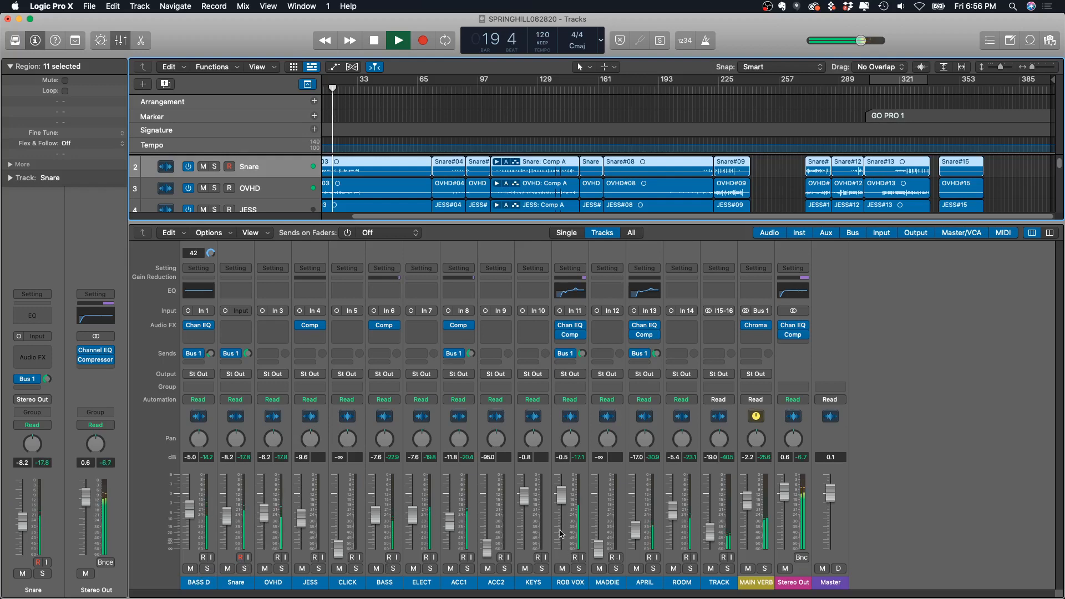
{"action": "mouse_move", "coordinate": [560, 534]}
{"action": "left_mouse_down"}
{"action": "mouse_move", "coordinate": [560, 555]}
{"action": "mouse_move", "coordinate": [565, 517]}
{"action": "left_mouse_up"}
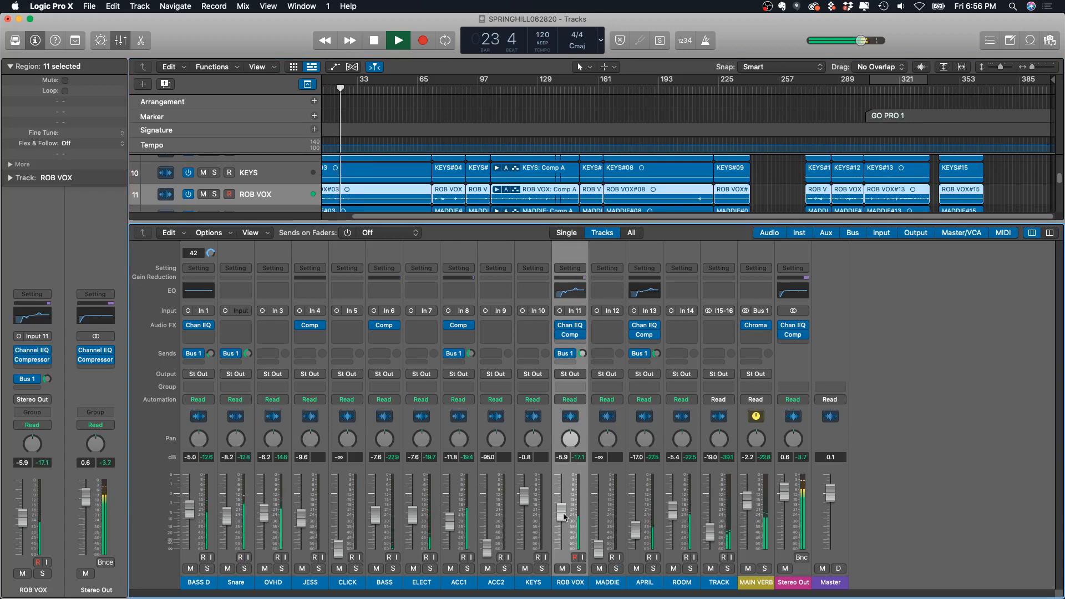
Step: Lower the ELECT fader to −11.0 dB while it is soloed, unsolo it, and briefly solo ROB VOX
{"action": "left_click", "coordinate": [431, 569]}
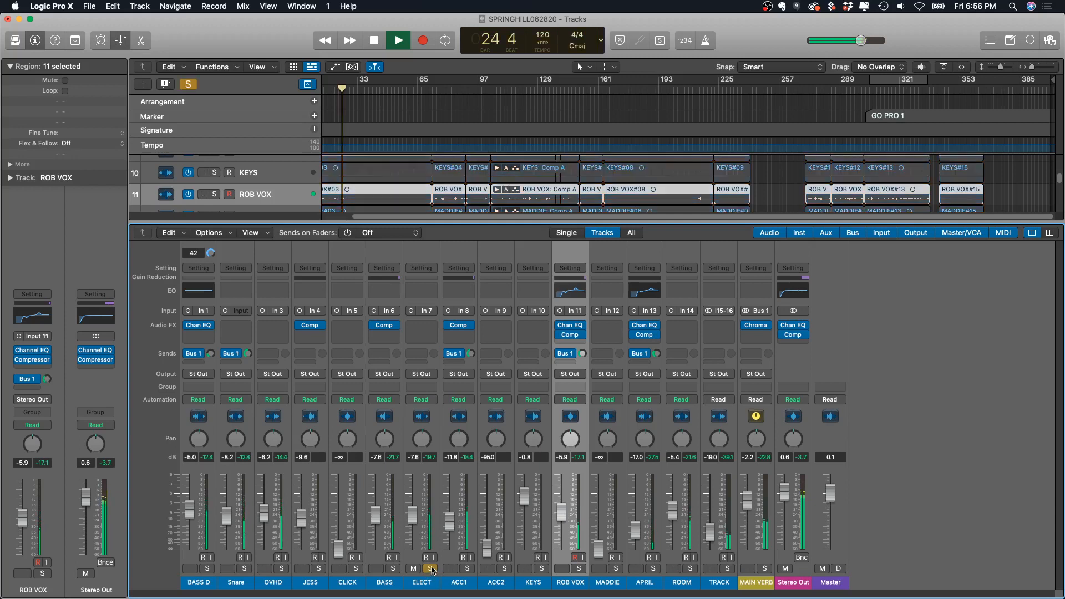
{"action": "left_click_drag", "start_coordinate": [412, 514], "coordinate": [412, 519]}
{"action": "left_click", "coordinate": [431, 568]}
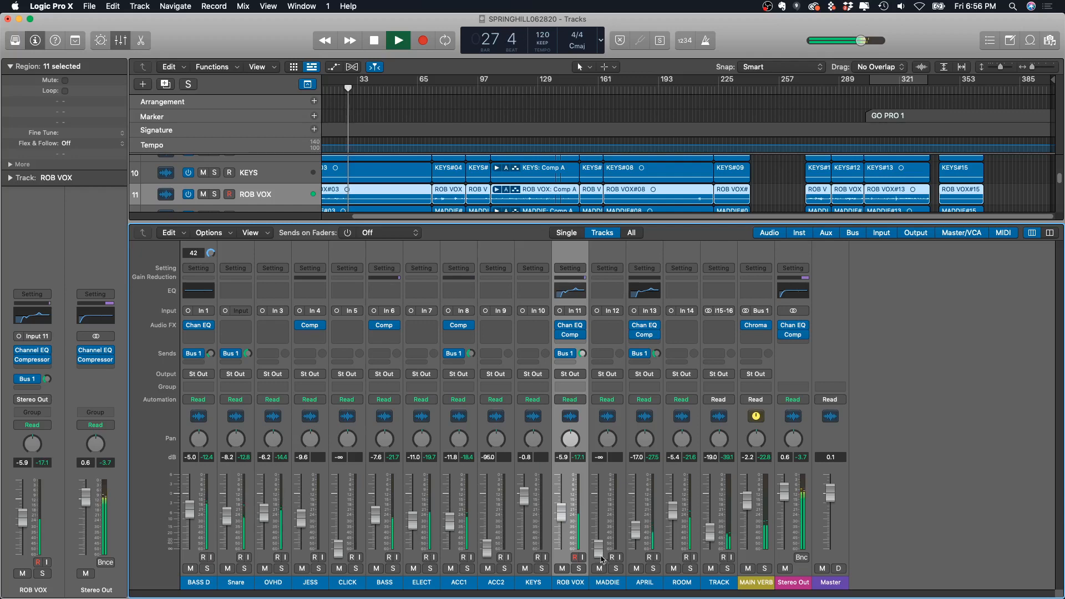
{"action": "left_click", "coordinate": [579, 569]}
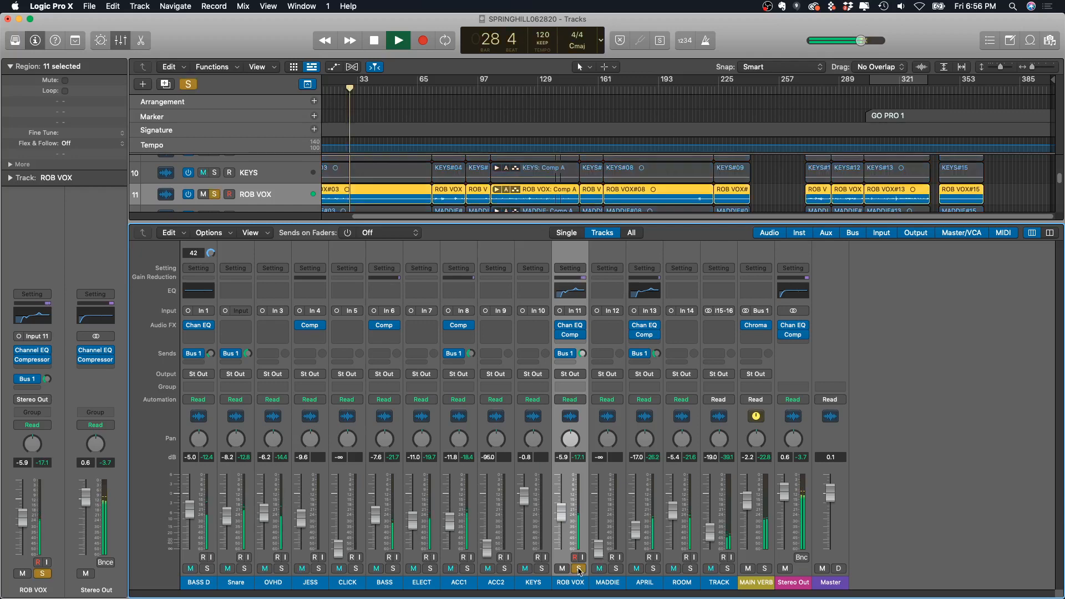
{"action": "left_click", "coordinate": [579, 568]}
Step: Solo the ELECT channel, set its fader to −11.4 dB during playback, and stop playback
{"action": "left_click", "coordinate": [431, 568]}
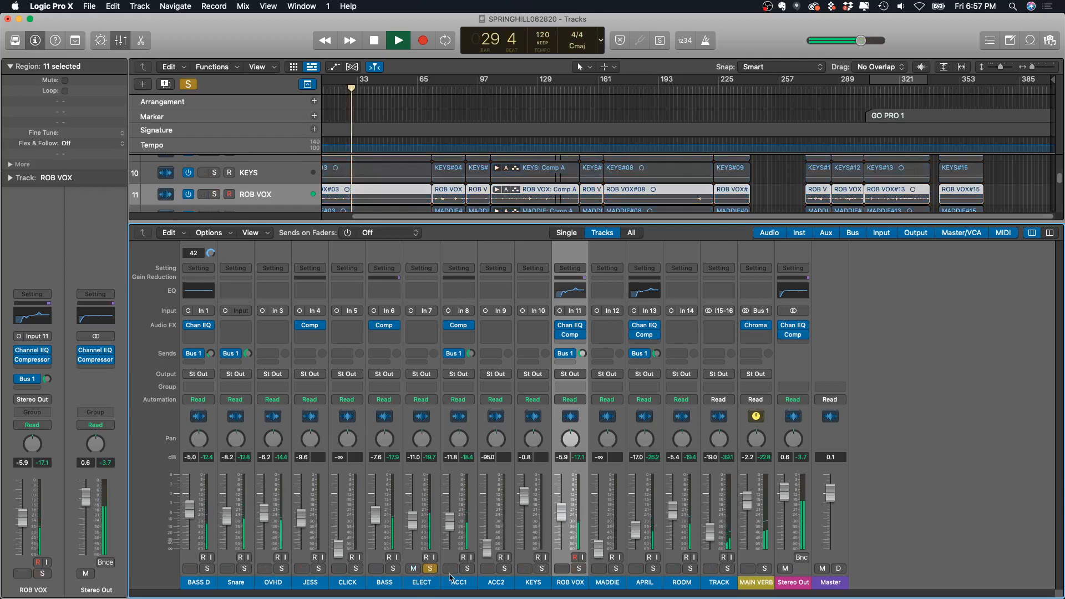
{"action": "key", "text": "space"}
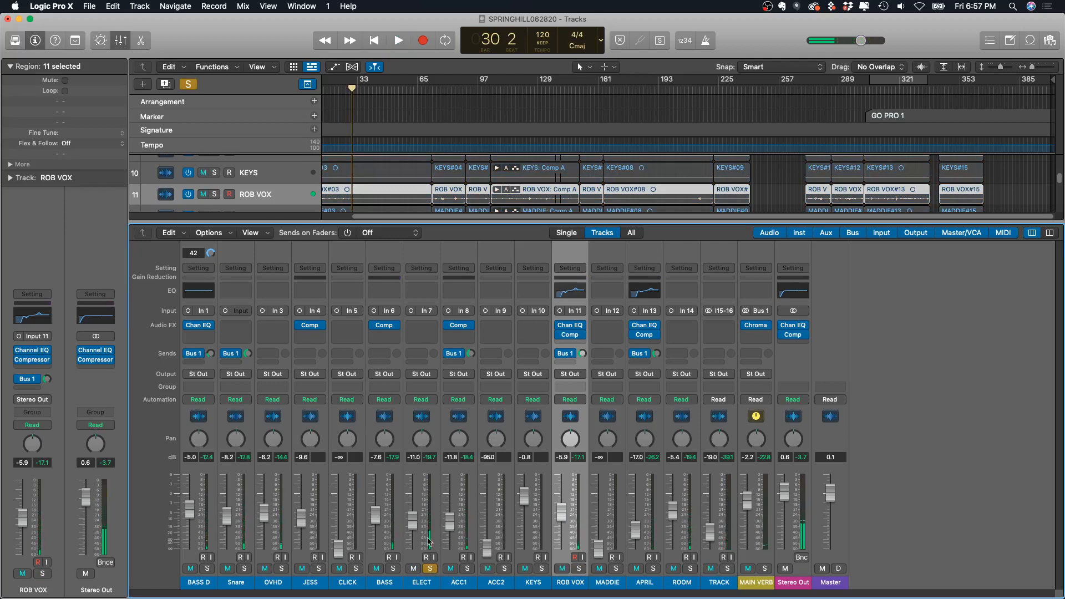
{"action": "key", "text": "space"}
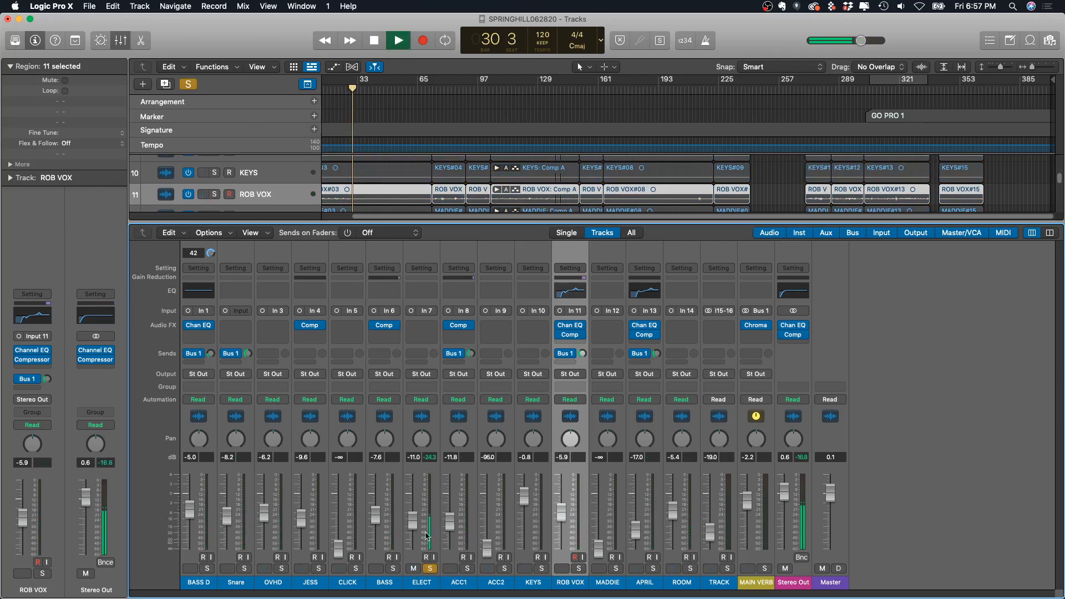
{"action": "mouse_move", "coordinate": [413, 522]}
{"action": "left_mouse_down"}
{"action": "mouse_move", "coordinate": [413, 503]}
{"action": "mouse_move", "coordinate": [413, 535]}
{"action": "left_mouse_up"}
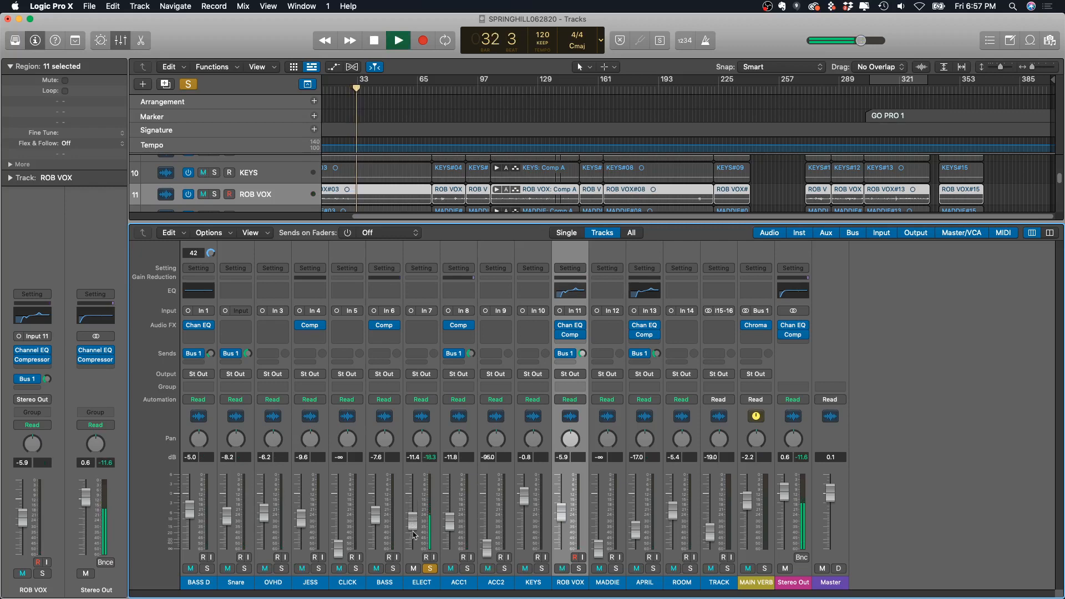
{"action": "key", "text": "space"}
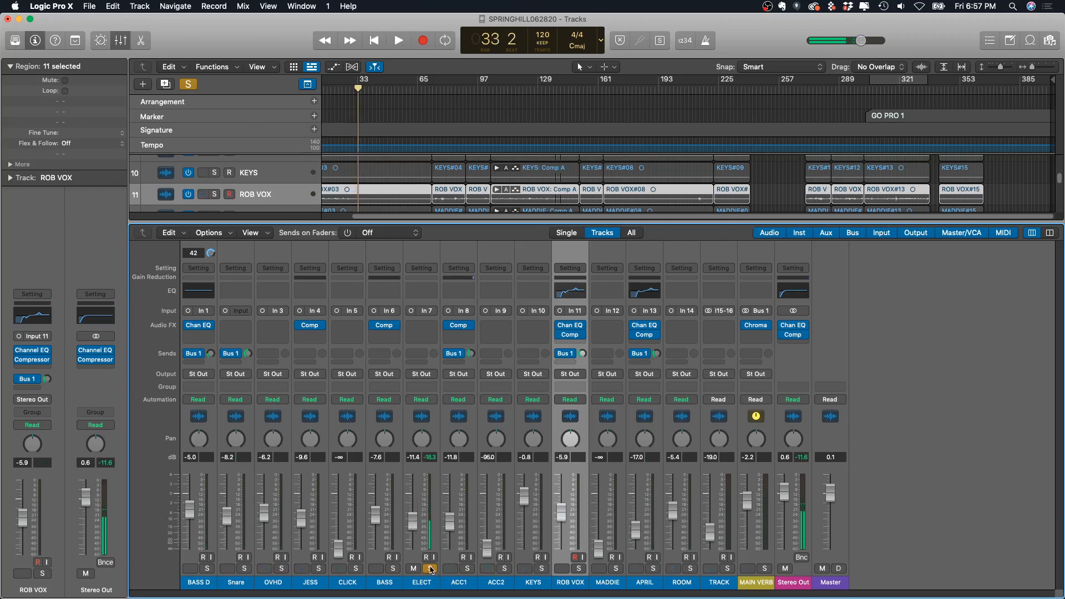
Step: Toggle the ELECT channel's solo between short playbacks, leave it unsoloed, and resume playing the full mix
{"action": "left_click", "coordinate": [431, 569]}
{"action": "left_click", "coordinate": [430, 569]}
{"action": "key", "text": "space"}
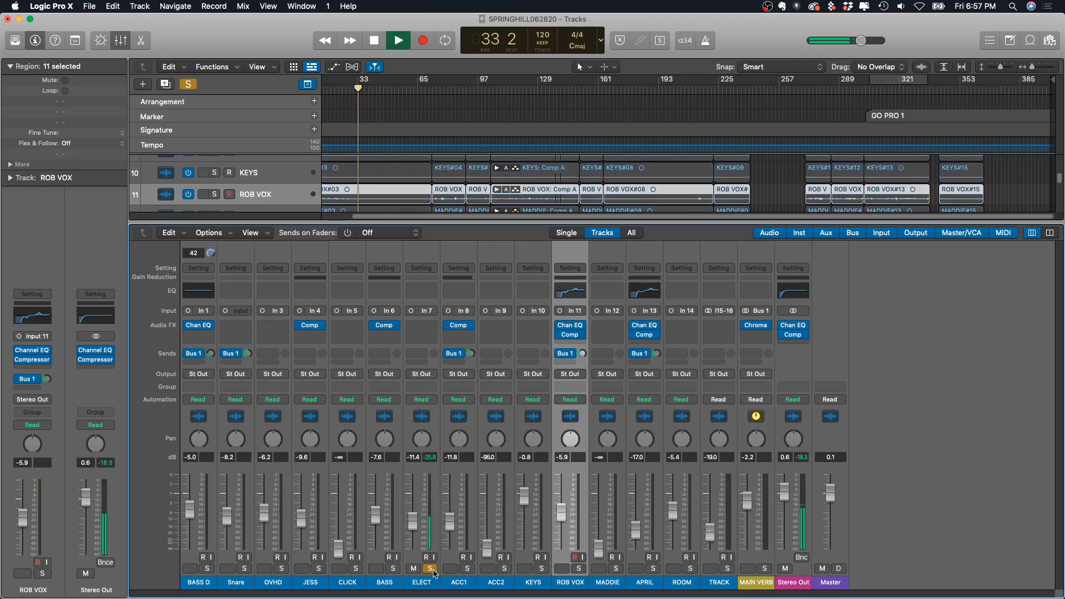
{"action": "key", "text": "space"}
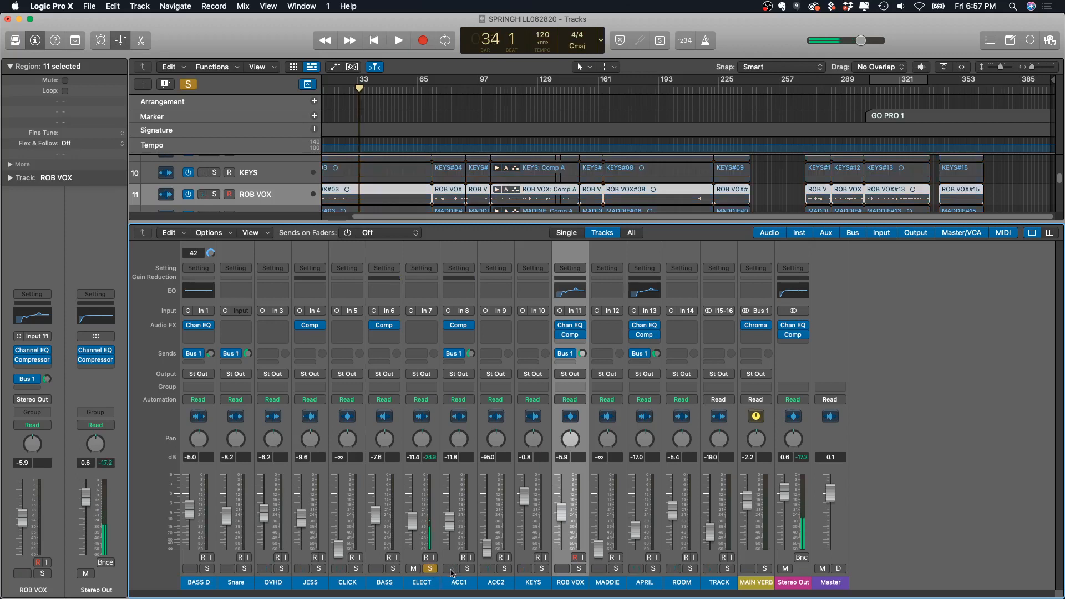
{"action": "left_click", "coordinate": [430, 568]}
{"action": "key", "text": "space"}
Step: Mute and unmute the ELECT, Snare and BASS D channels during playback
{"action": "left_click", "coordinate": [413, 568]}
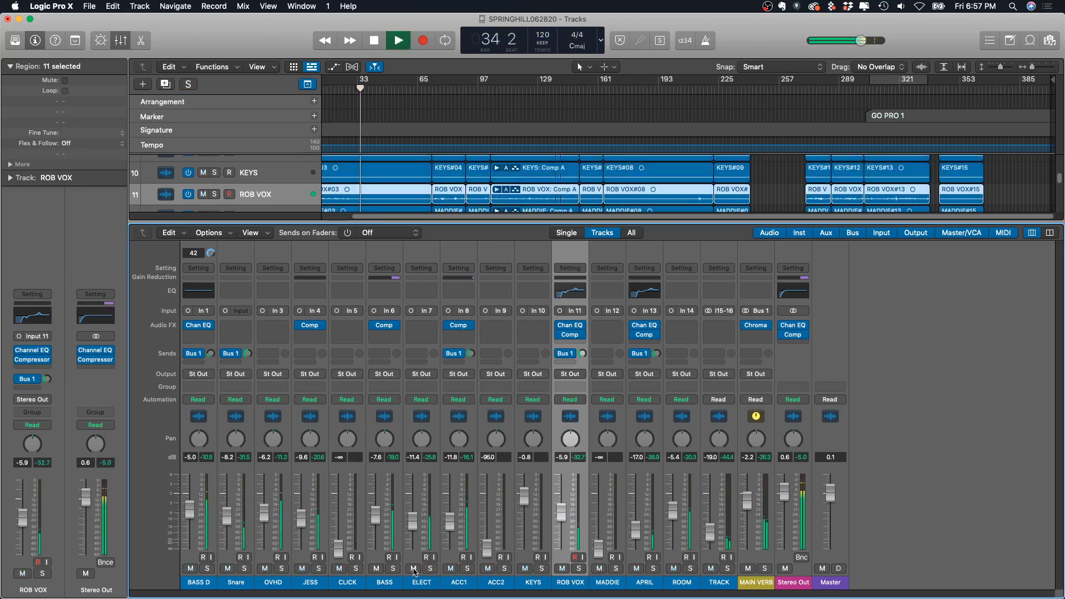
{"action": "left_click", "coordinate": [227, 569]}
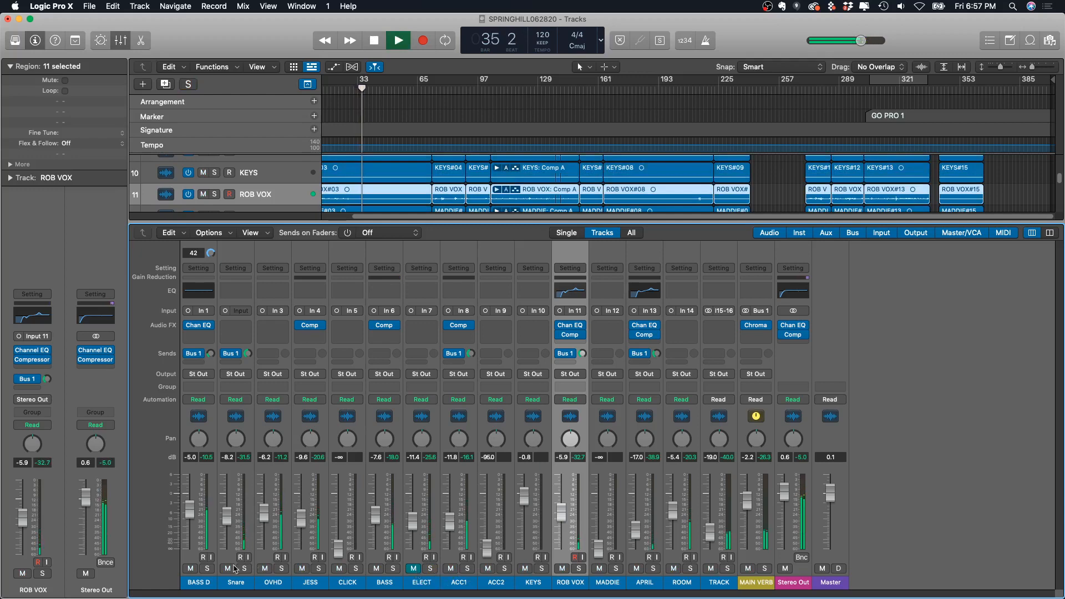
{"action": "left_click", "coordinate": [190, 569]}
{"action": "left_click", "coordinate": [190, 568]}
{"action": "left_click", "coordinate": [227, 568]}
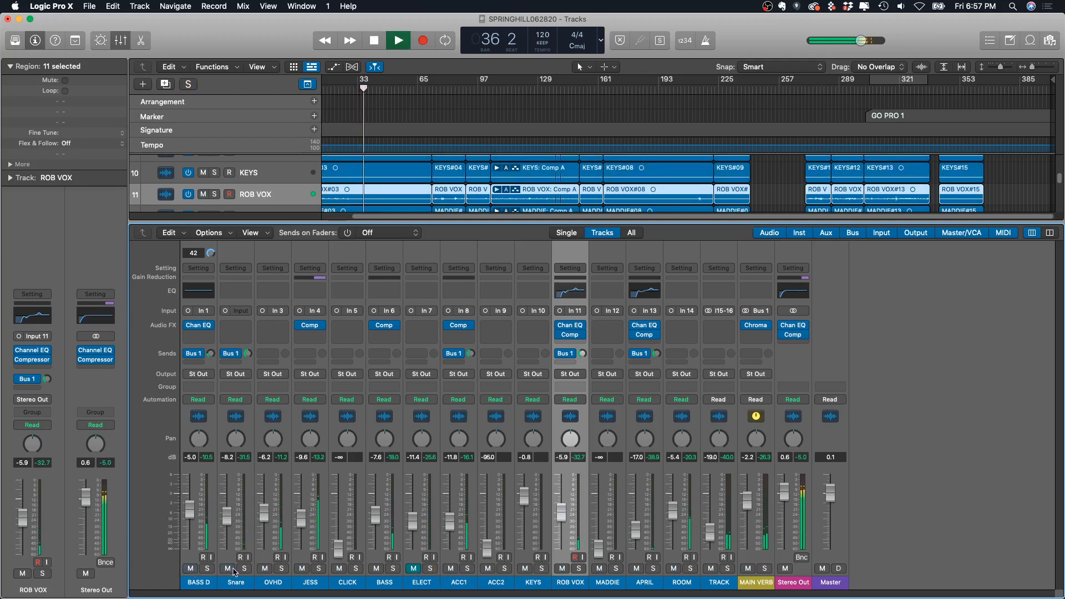
{"action": "left_click", "coordinate": [414, 569]}
Step: Toggle the JESS channel's mute, raise its fader to −6.4 dB, and check it with a short playback
{"action": "left_click", "coordinate": [302, 569]}
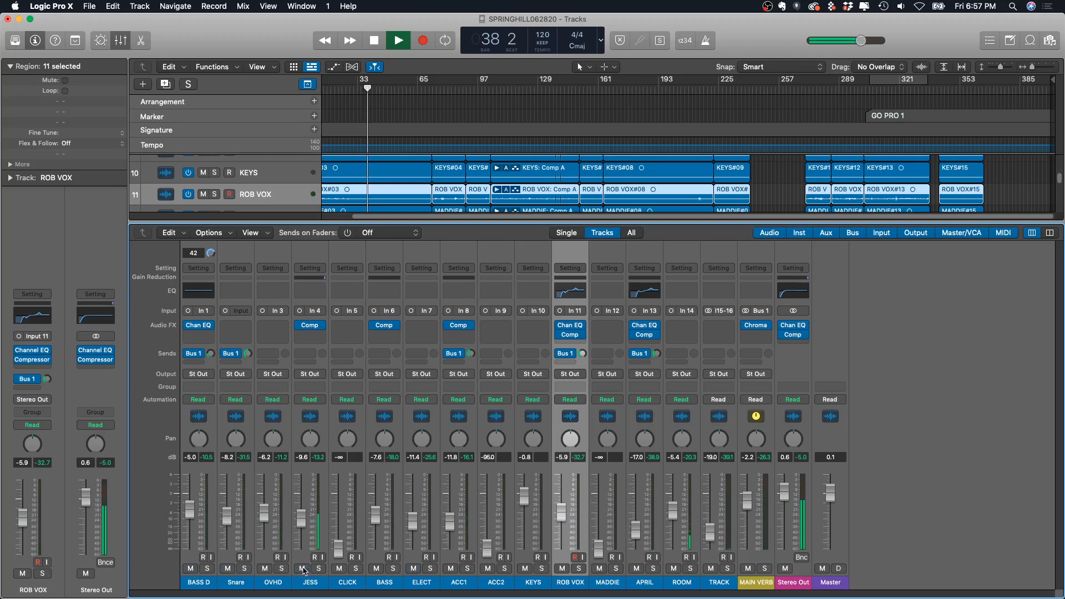
{"action": "left_click", "coordinate": [302, 568]}
{"action": "left_click_drag", "start_coordinate": [301, 519], "coordinate": [302, 513]}
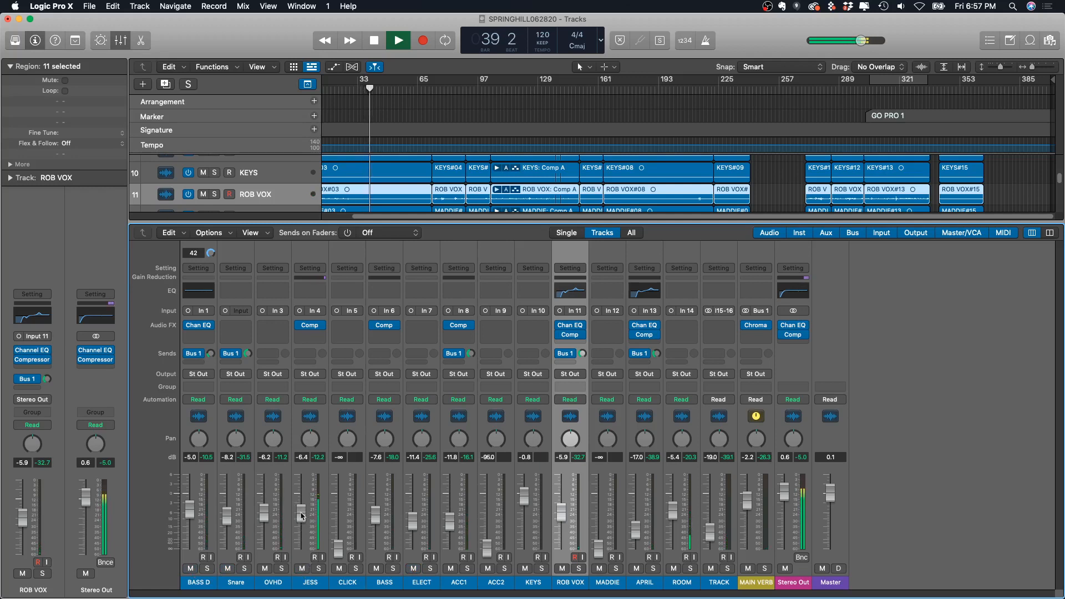
{"action": "key", "text": "space"}
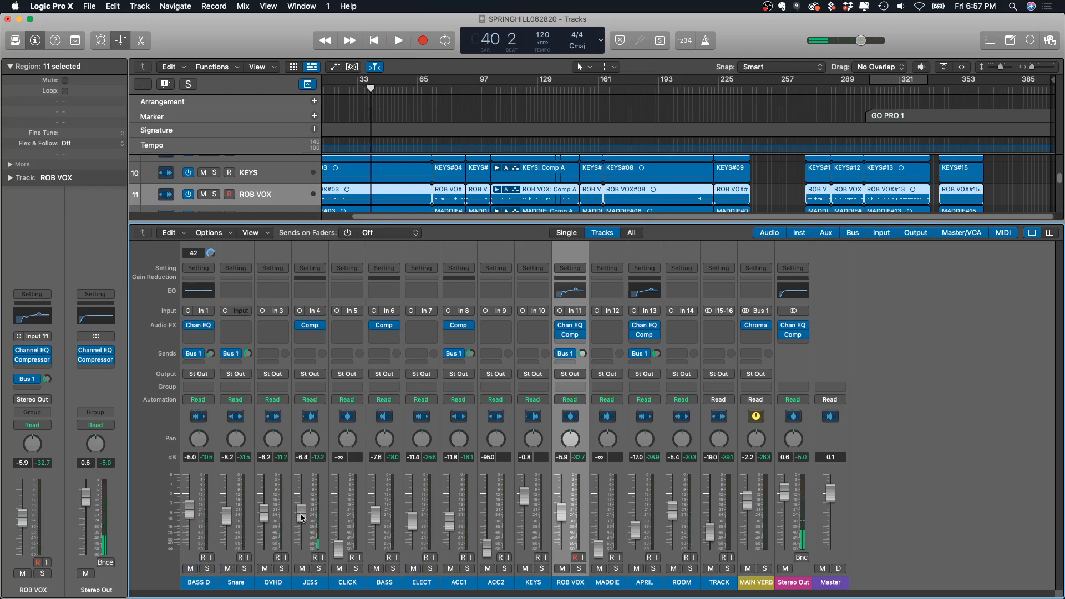
{"action": "key", "text": "space"}
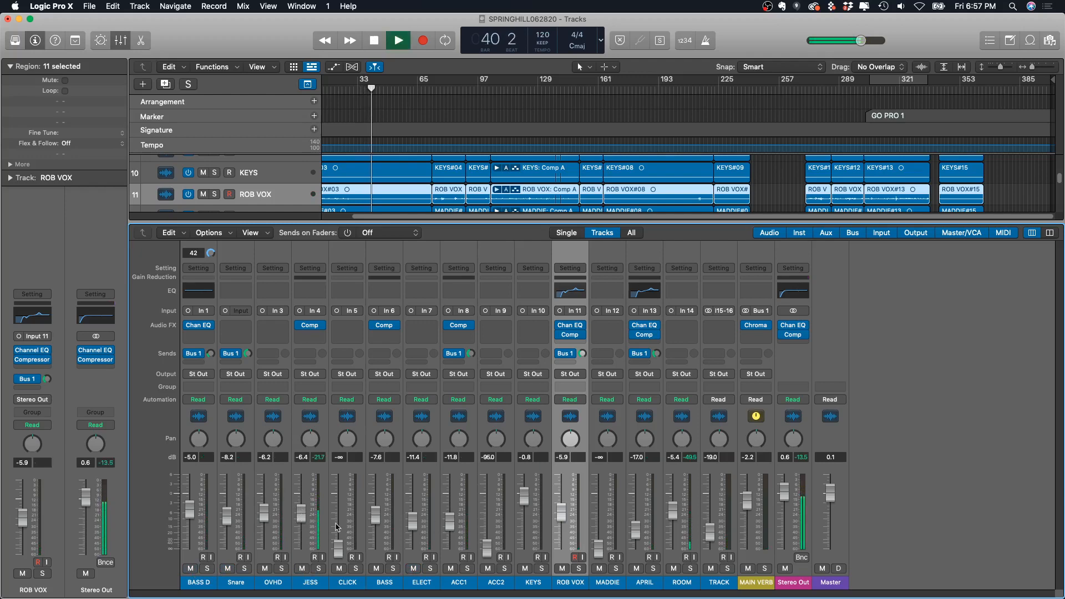
{"action": "key", "text": "space"}
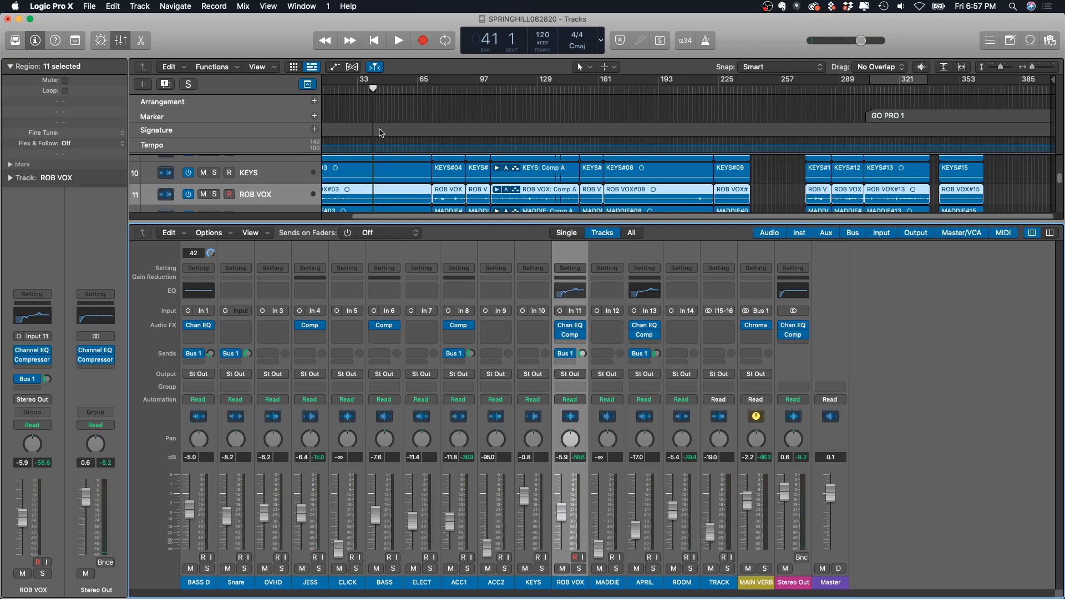
Step: Move the playhead to bar 10 and solo the BASS, OVHD, Snare and BASS D channels together
{"action": "left_click_drag", "start_coordinate": [374, 89], "coordinate": [346, 90]}
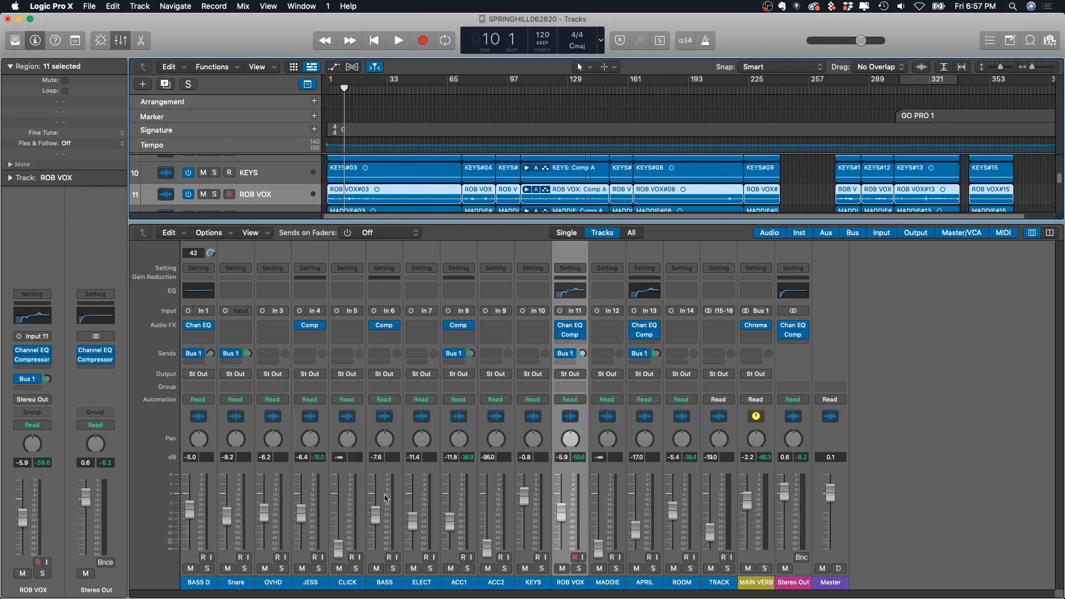
{"action": "left_click", "coordinate": [393, 569]}
{"action": "left_click", "coordinate": [282, 569]}
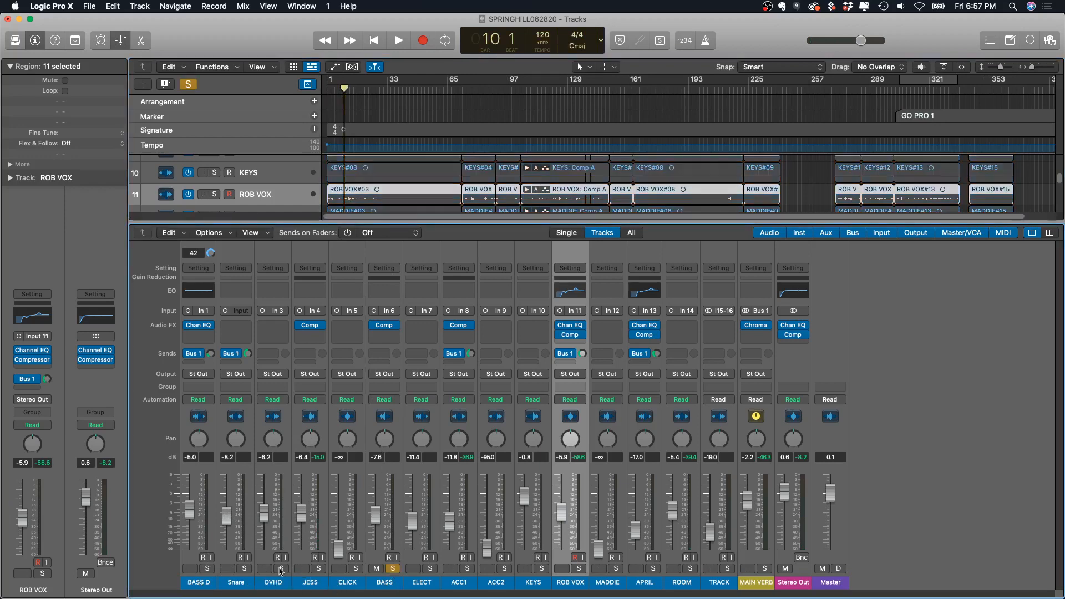
{"action": "left_click", "coordinate": [243, 568]}
{"action": "left_click", "coordinate": [208, 569]}
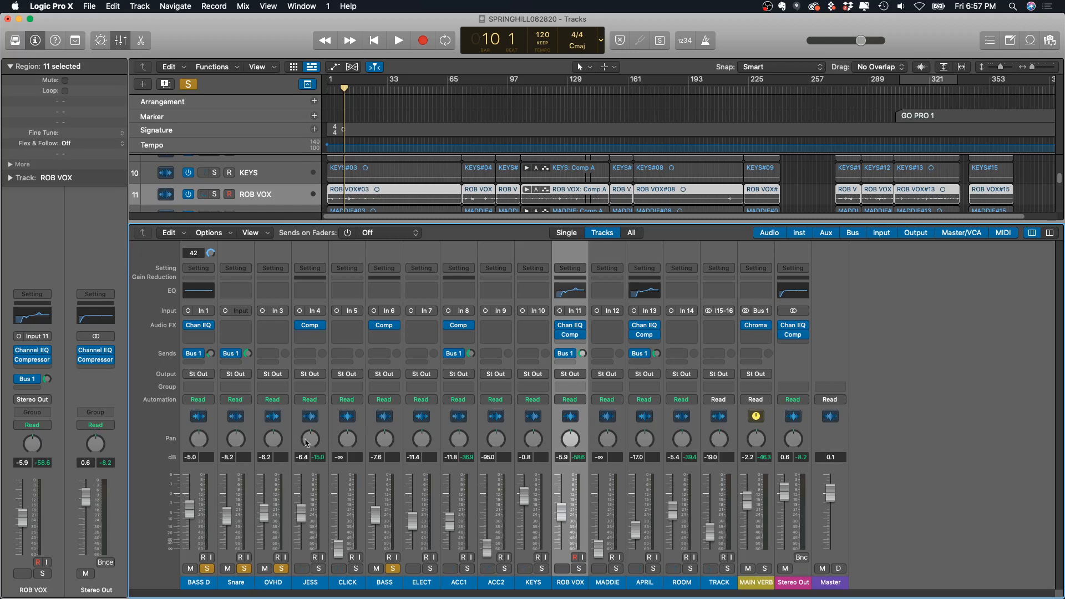
Step: Play the soloed rhythm channels from about bar 38, and jump the playhead back to before bar 10 during playback
{"action": "left_click", "coordinate": [365, 88]}
{"action": "left_click_drag", "start_coordinate": [364, 88], "coordinate": [397, 89]}
{"action": "key", "text": "space"}
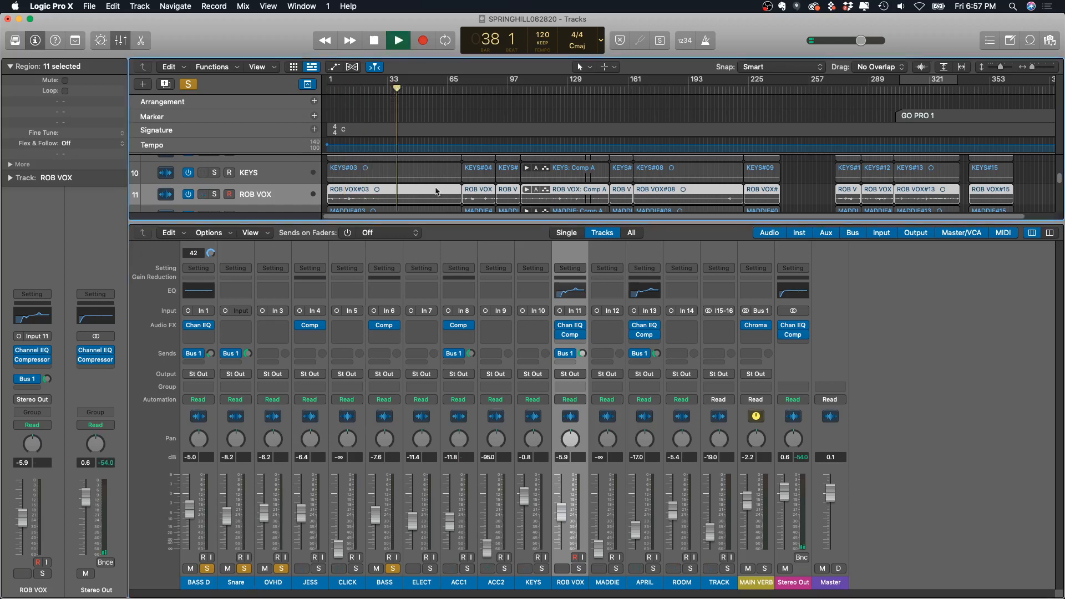
{"action": "left_click", "coordinate": [339, 90]}
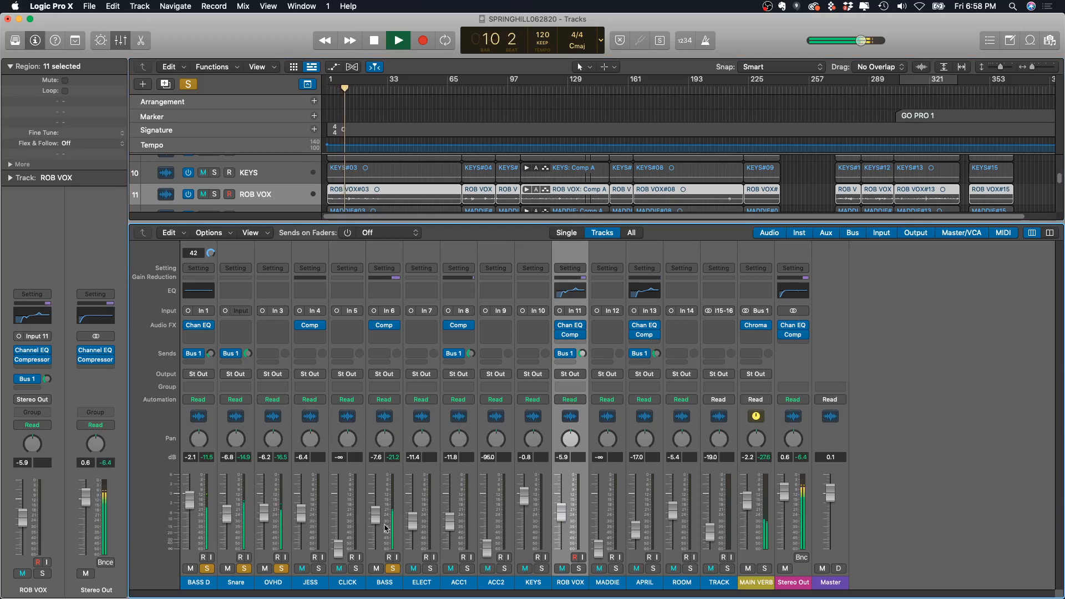
Step: Balance the soloed faders during playback: BASS −4.5 dB, Snare −7.8 dB, OVHD −8.6 dB and BASS D −3.1 dB, and stop
{"action": "left_click_drag", "start_coordinate": [375, 514], "coordinate": [375, 508]}
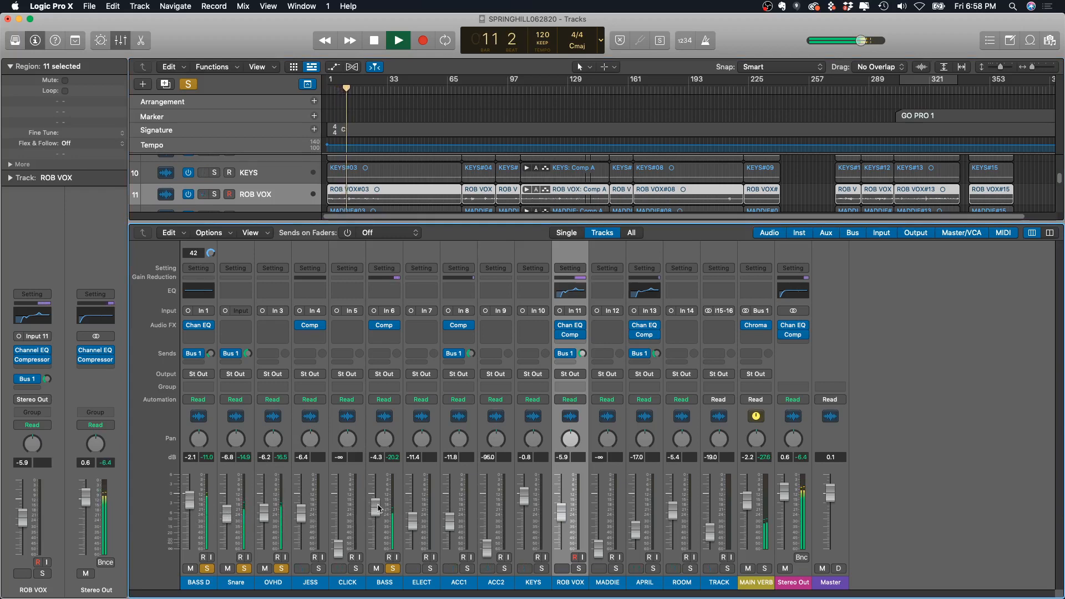
{"action": "left_click_drag", "start_coordinate": [227, 515], "coordinate": [263, 519]}
{"action": "left_click_drag", "start_coordinate": [191, 505], "coordinate": [191, 507]}
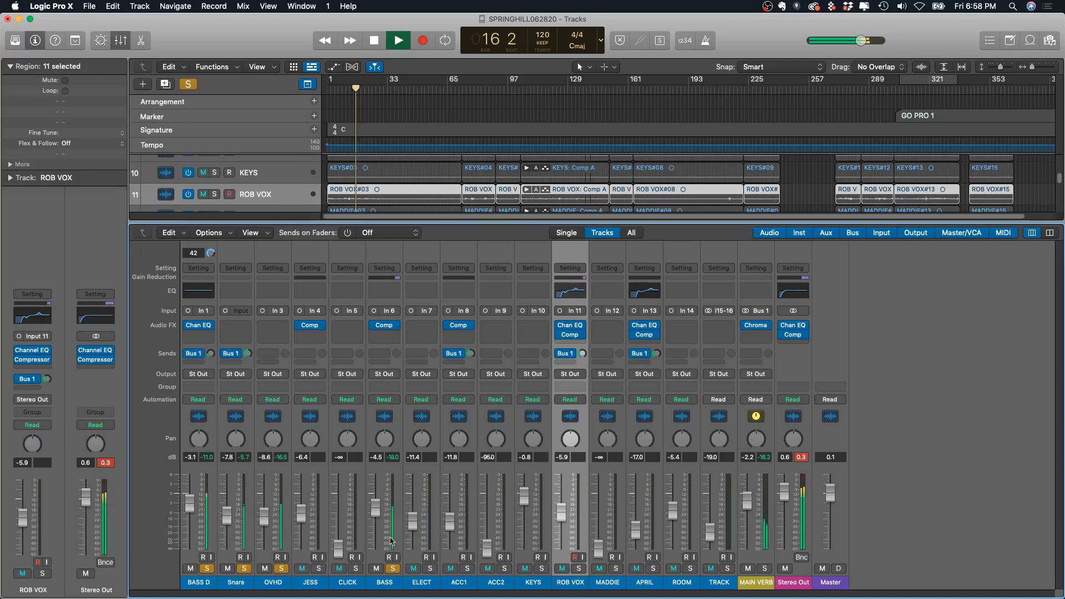
{"action": "key", "text": "space"}
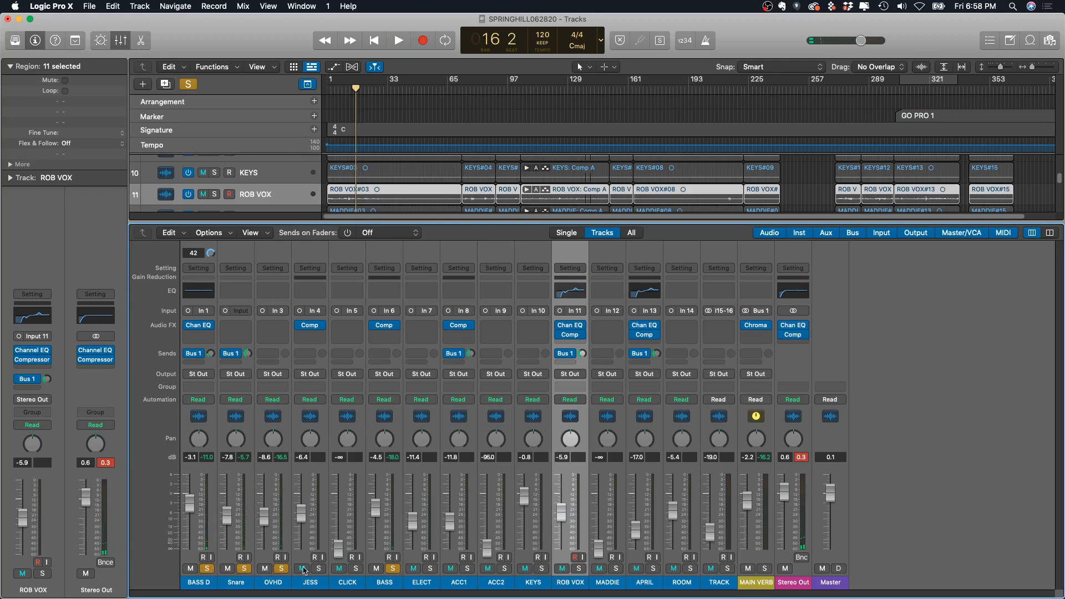
Step: Add the ELECT channel to the soloed group, lower its fader to −15.2 dB, and check the blend with short playbacks
{"action": "left_click", "coordinate": [411, 569], "text": "alt"}
{"action": "key", "text": "space"}
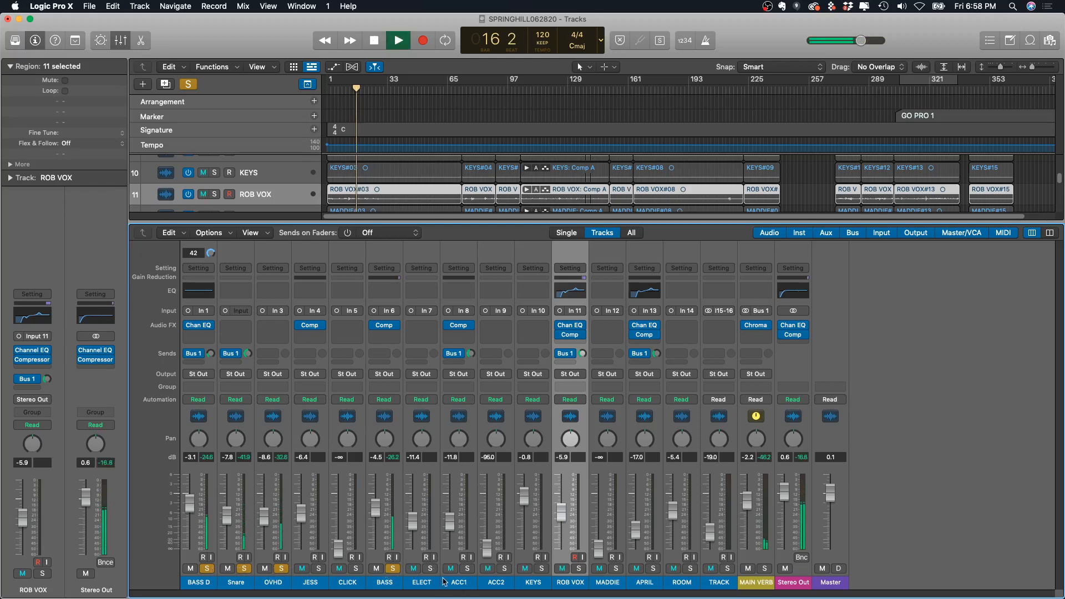
{"action": "left_click", "coordinate": [436, 570]}
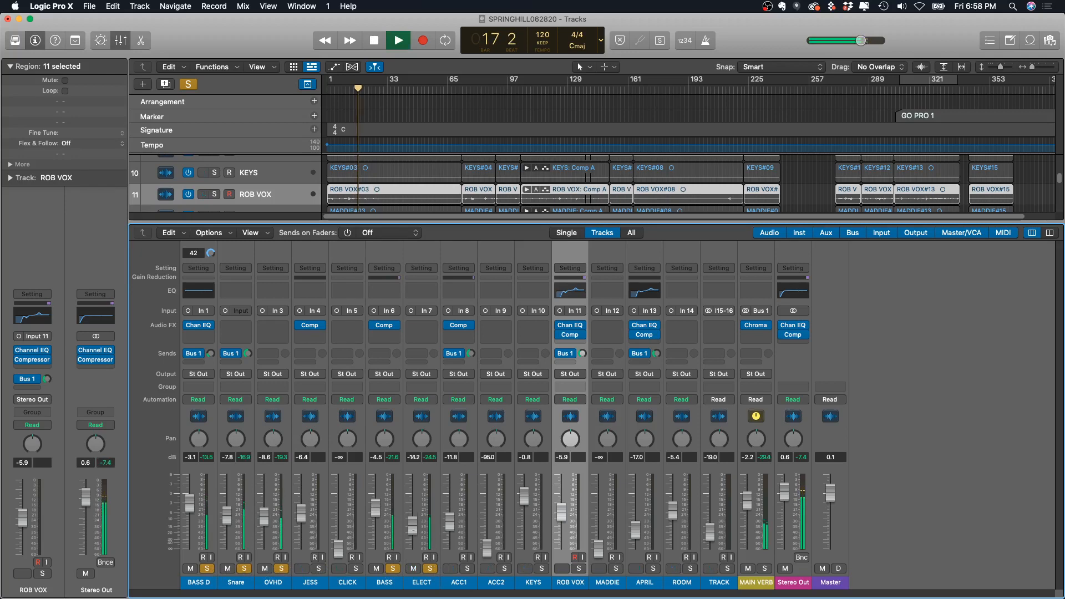
{"action": "left_click_drag", "start_coordinate": [413, 523], "coordinate": [413, 529]}
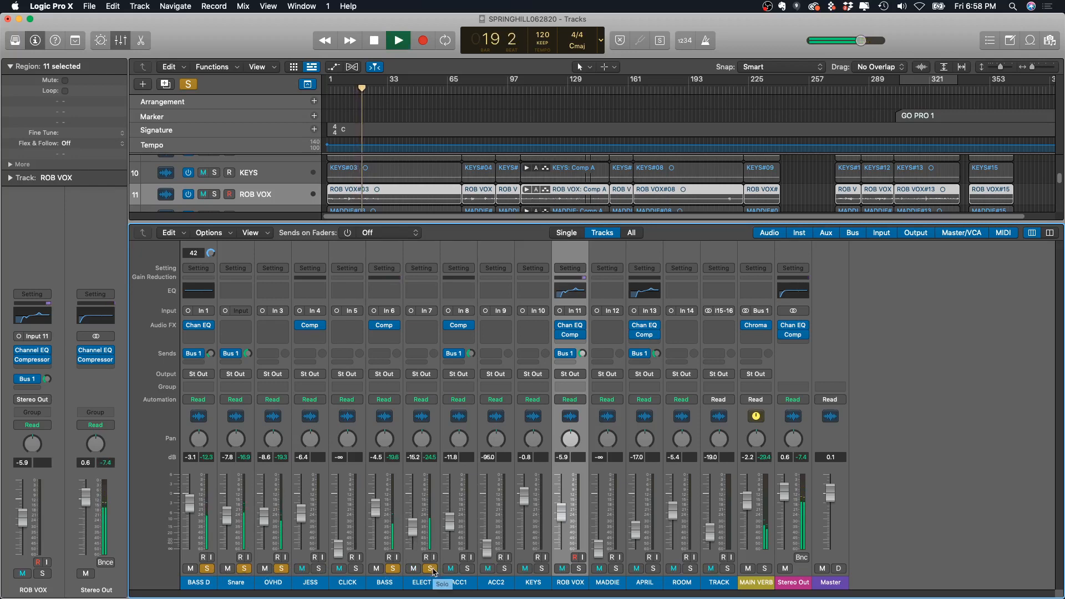
{"action": "key", "text": "space"}
{"action": "key", "text": "space"}
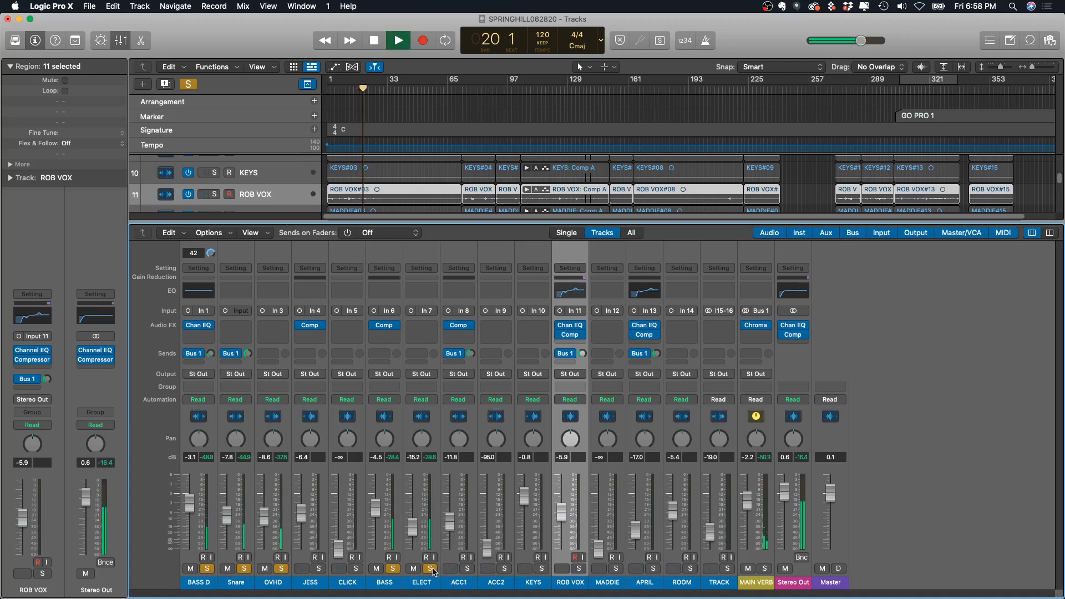
{"action": "key", "text": "space"}
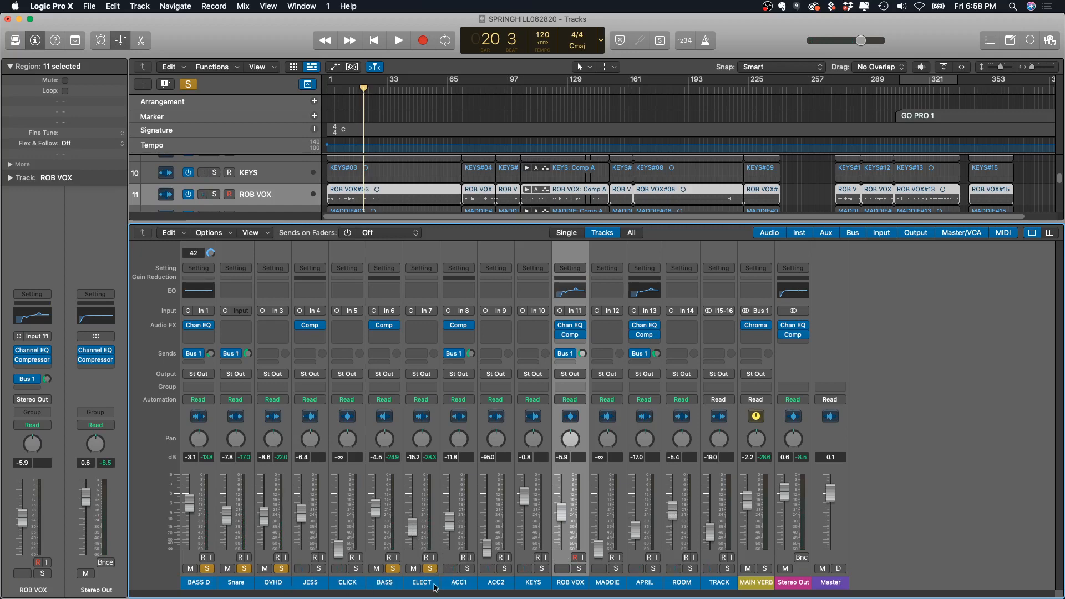
Step: Add ACC1 to the soloed group during playback, lower ELECT to −16.2 dB and ACC1 to −14.8 dB, and stop
{"action": "key", "text": "space"}
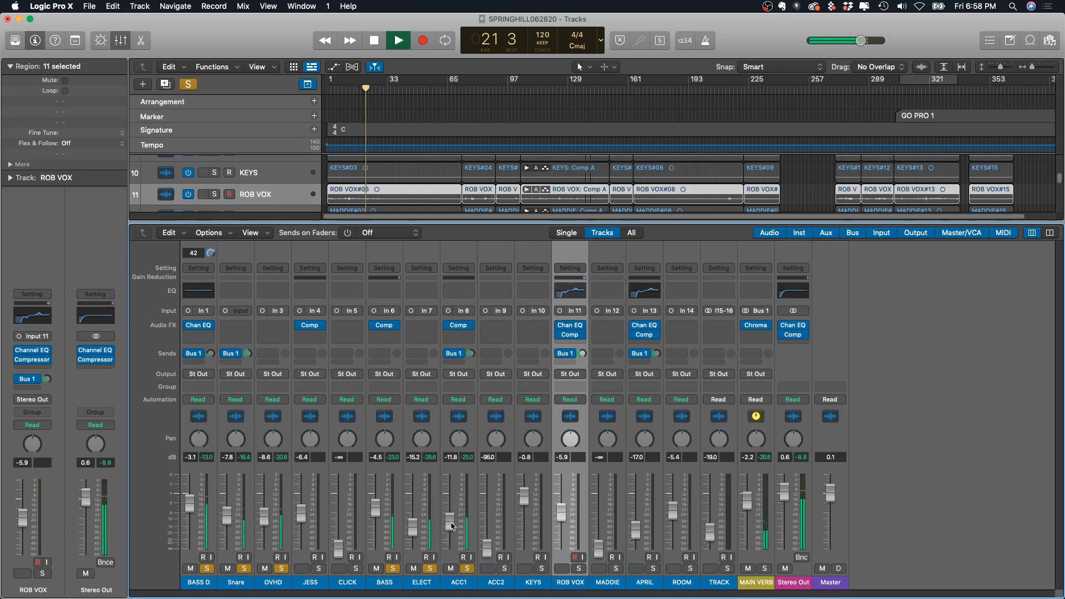
{"action": "left_click_drag", "start_coordinate": [451, 526], "coordinate": [413, 537]}
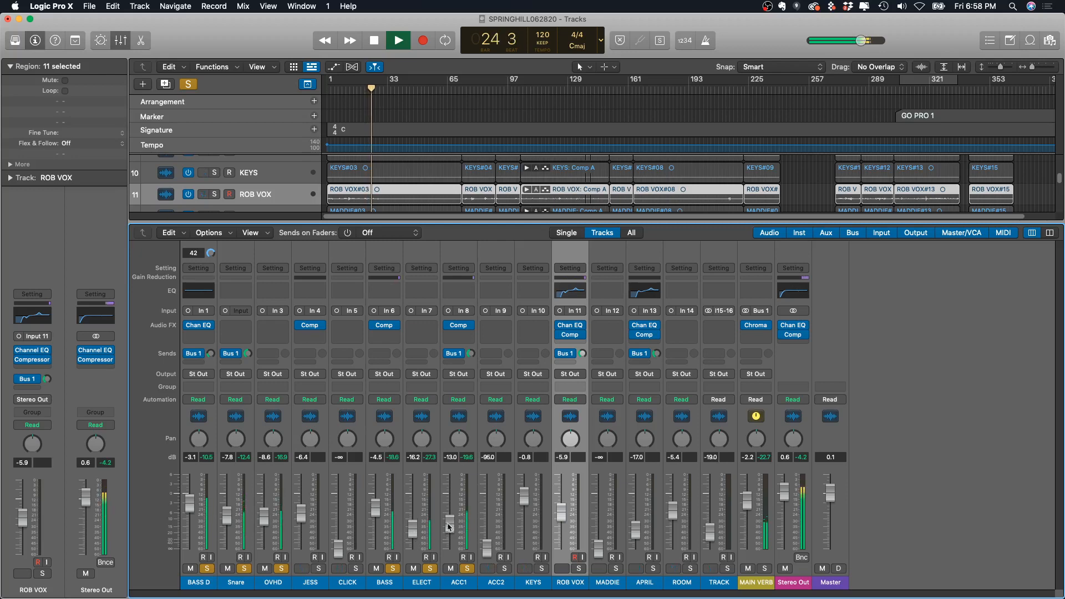
{"action": "left_click_drag", "start_coordinate": [450, 524], "coordinate": [450, 527]}
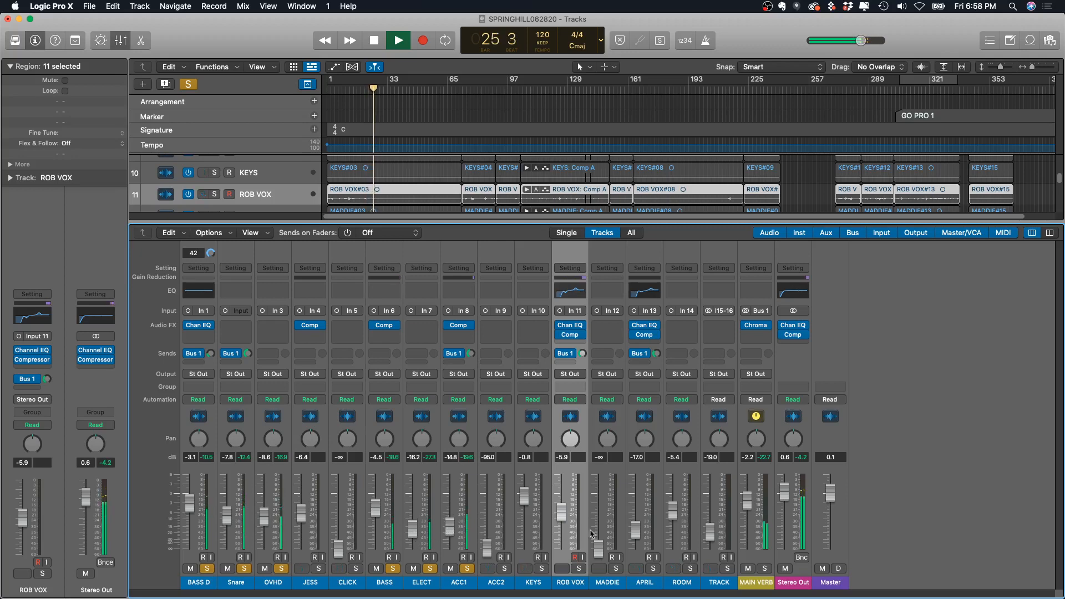
{"action": "key", "text": "space"}
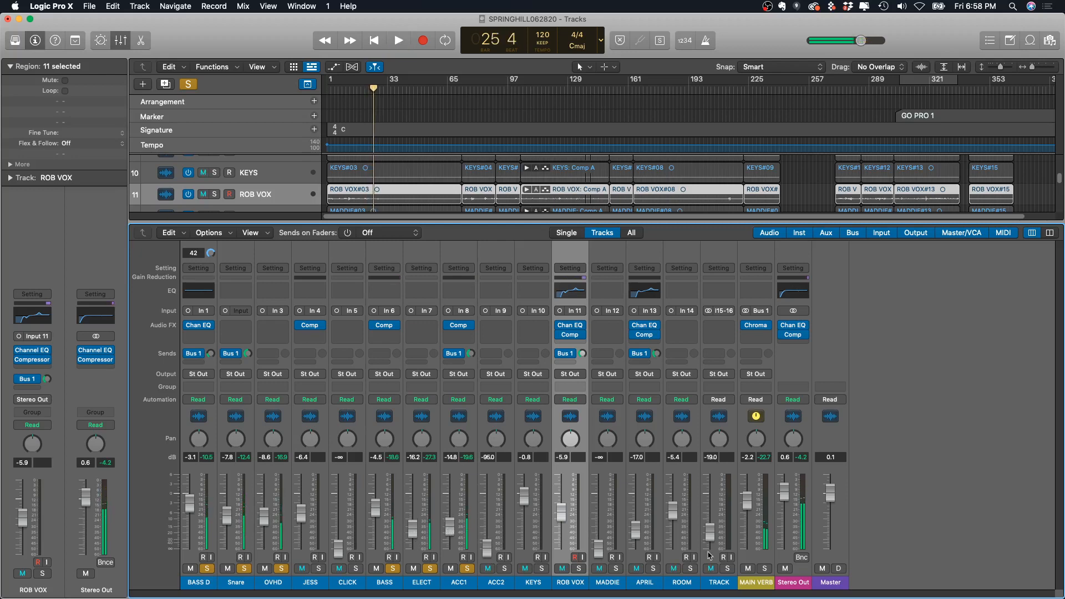
Step: Solo the ROB VOX channel with the group, lower its fader to −8.0 dB, and check it with short playbacks
{"action": "left_click", "coordinate": [578, 569]}
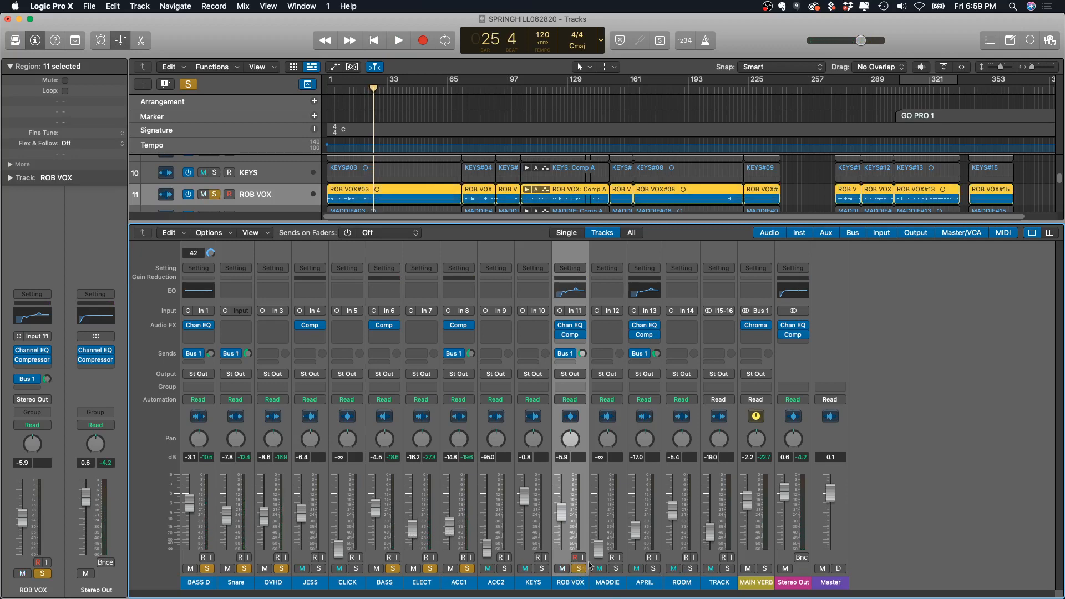
{"action": "key", "text": "space"}
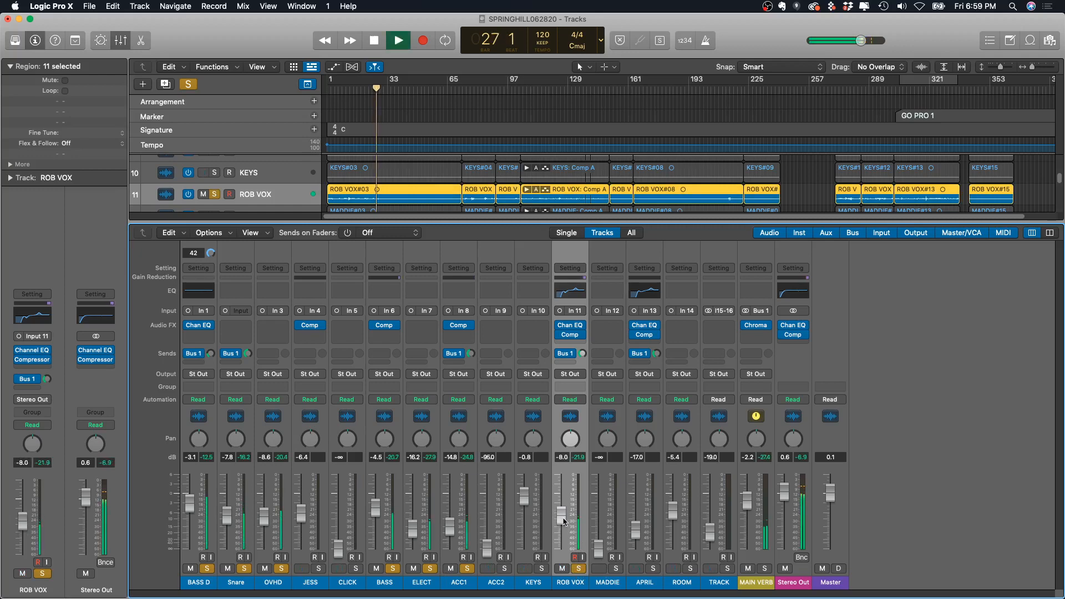
{"action": "key", "text": "space"}
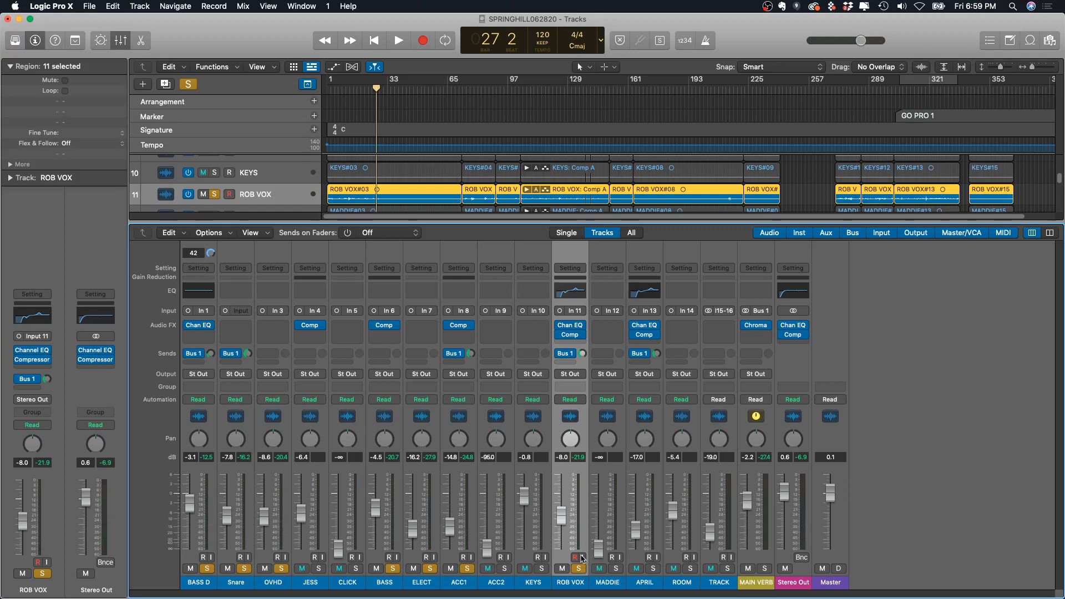
{"action": "key", "text": "space"}
{"action": "key", "text": "space"}
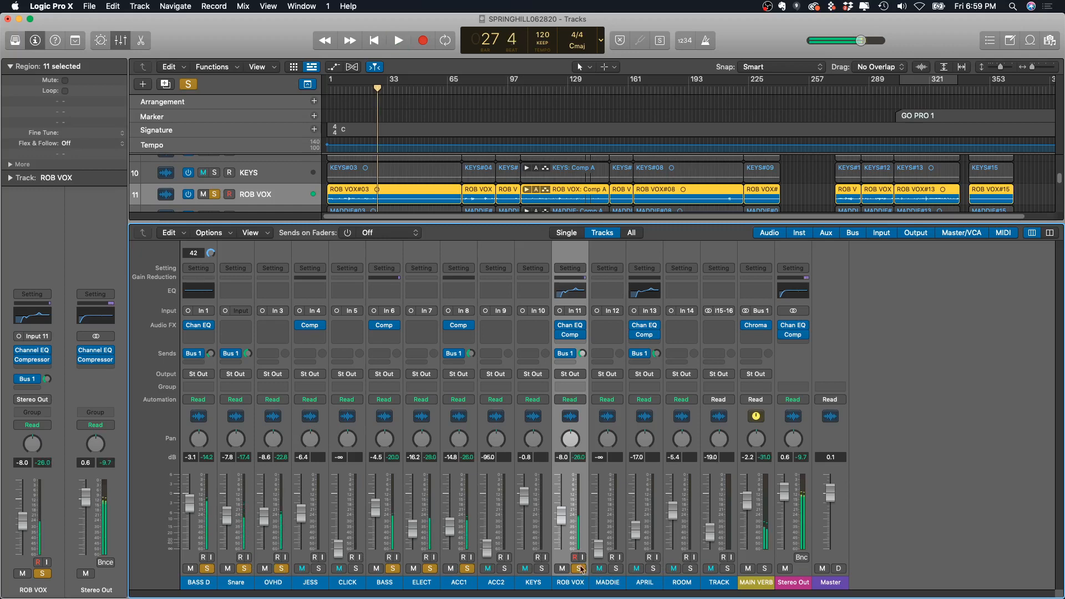
Step: Clear all solos at once from the ROB VOX channel, and toggle its solo until only ROB VOX is soloed
{"action": "left_click", "coordinate": [579, 569]}
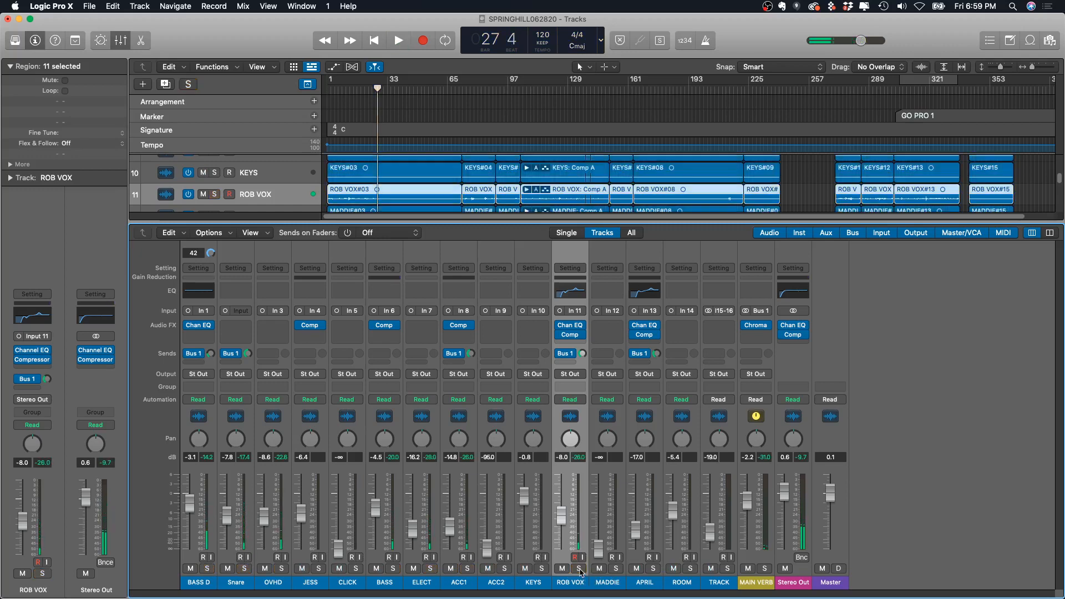
{"action": "left_click", "coordinate": [579, 569]}
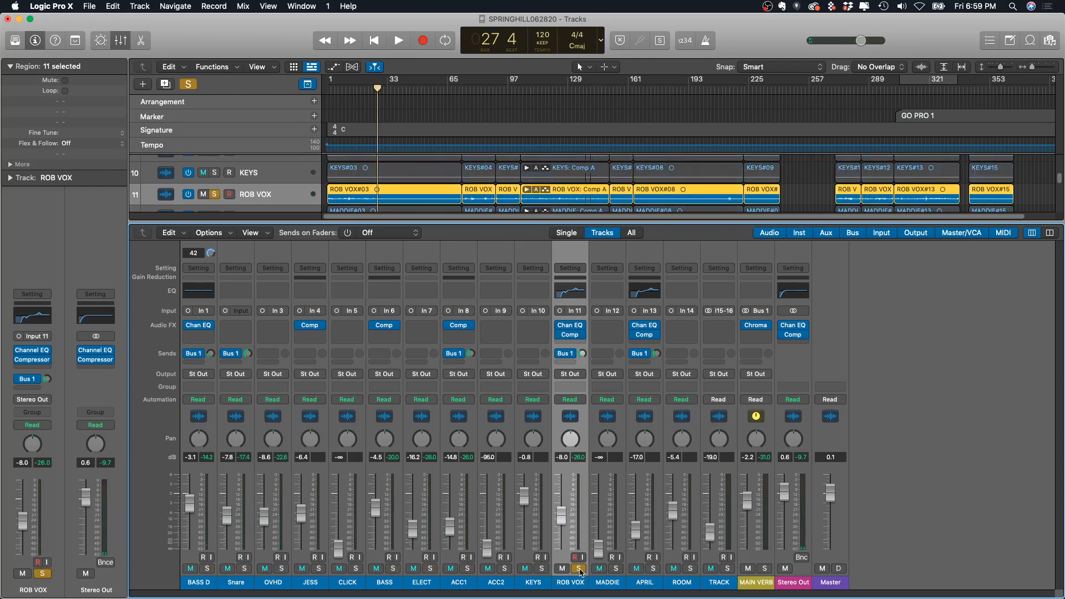
{"action": "left_click", "coordinate": [579, 569]}
{"action": "left_click", "coordinate": [579, 569]}
Step: Solo the KEYS, ACC2, ACC1, ELECT, BASS and CLICK channels one after another, and clear every solo at once
{"action": "left_click", "coordinate": [541, 569]}
{"action": "left_click", "coordinate": [503, 569]}
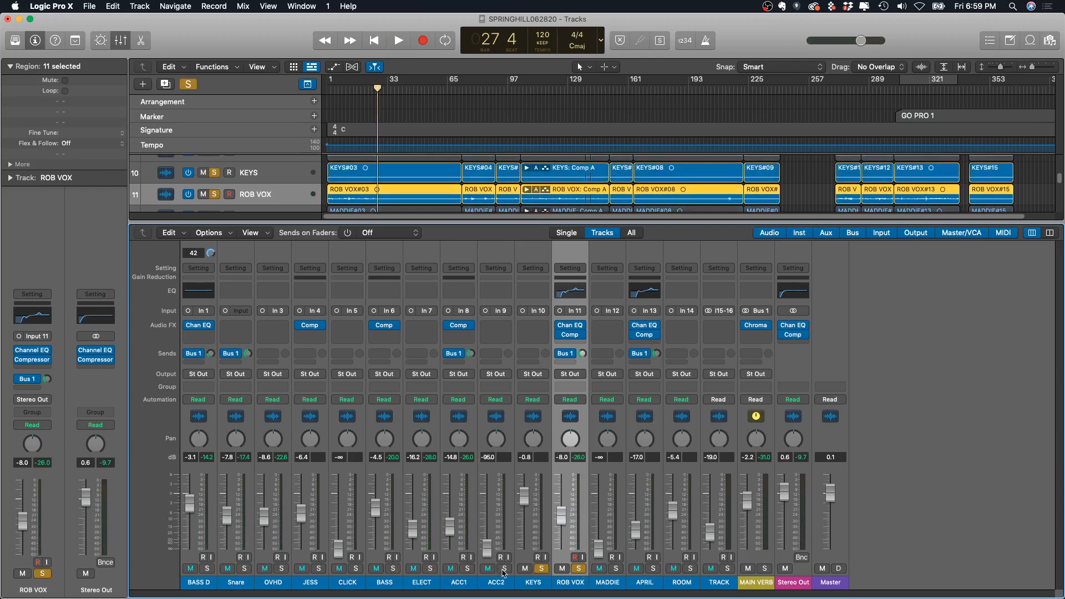
{"action": "left_click", "coordinate": [466, 569]}
{"action": "left_click", "coordinate": [430, 569]}
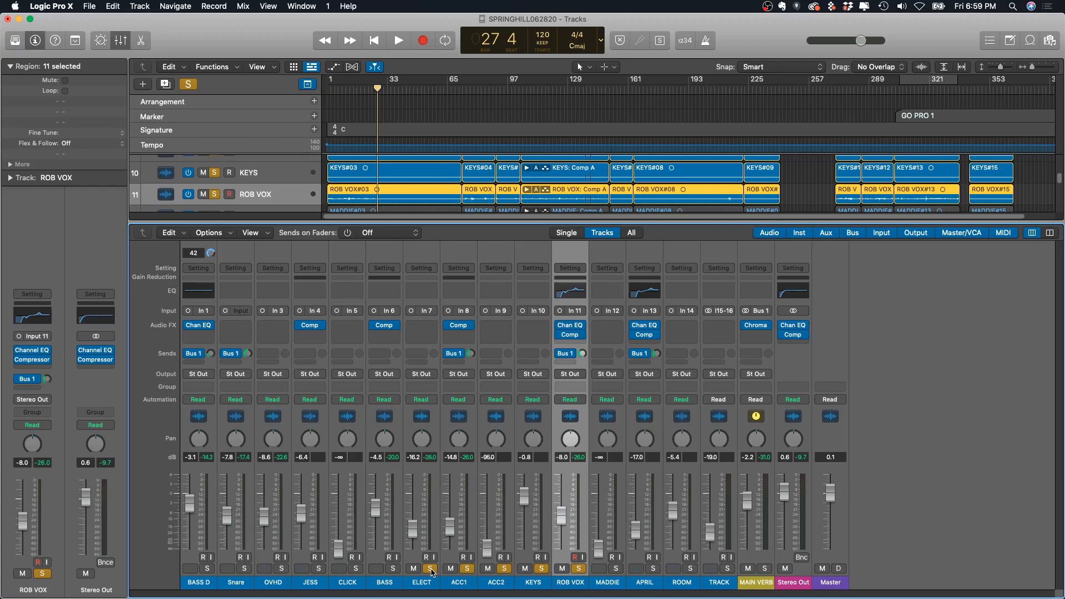
{"action": "left_click", "coordinate": [393, 569]}
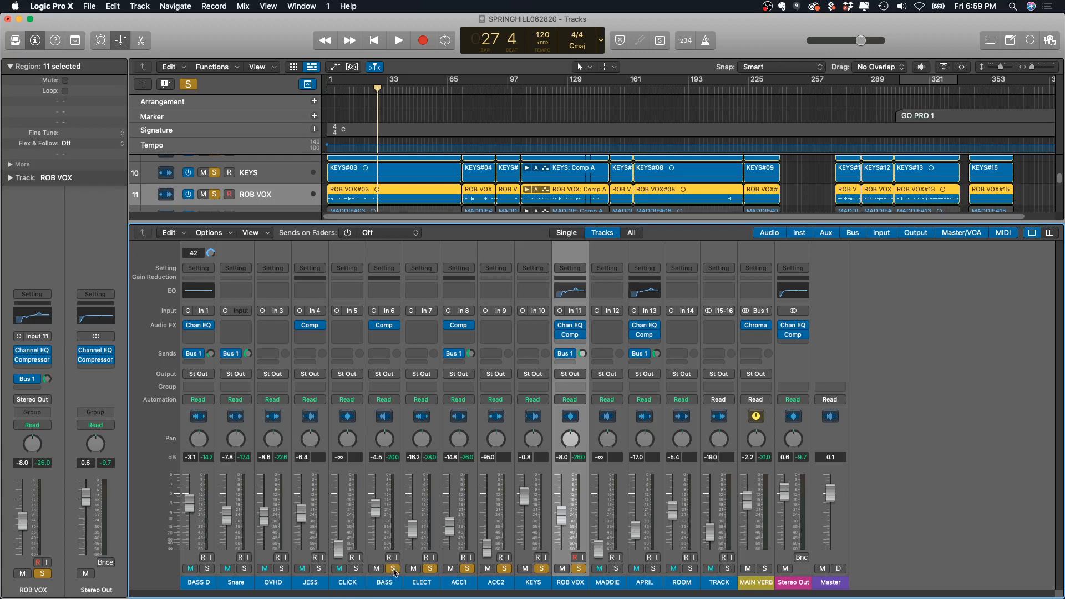
{"action": "left_click", "coordinate": [357, 569]}
{"action": "left_click", "coordinate": [392, 569], "text": "alt"}
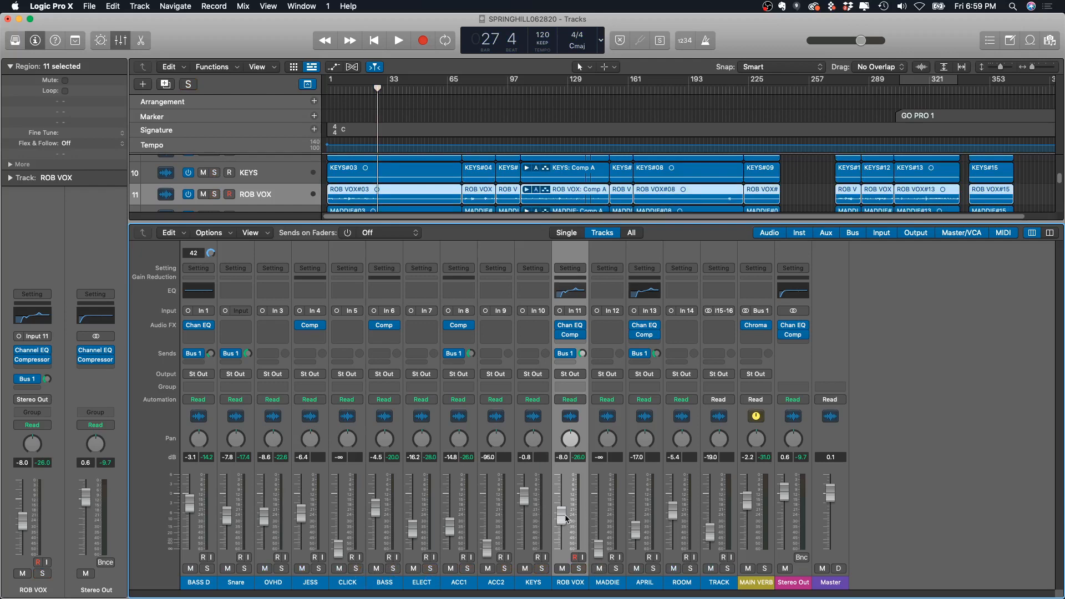
Step: Pull the ROB VOX, KEYS, APRIL, ROOM and TRACK faders all the way down to −∞
{"action": "left_click_drag", "start_coordinate": [565, 518], "coordinate": [562, 549]}
{"action": "left_click_drag", "start_coordinate": [523, 497], "coordinate": [524, 549]}
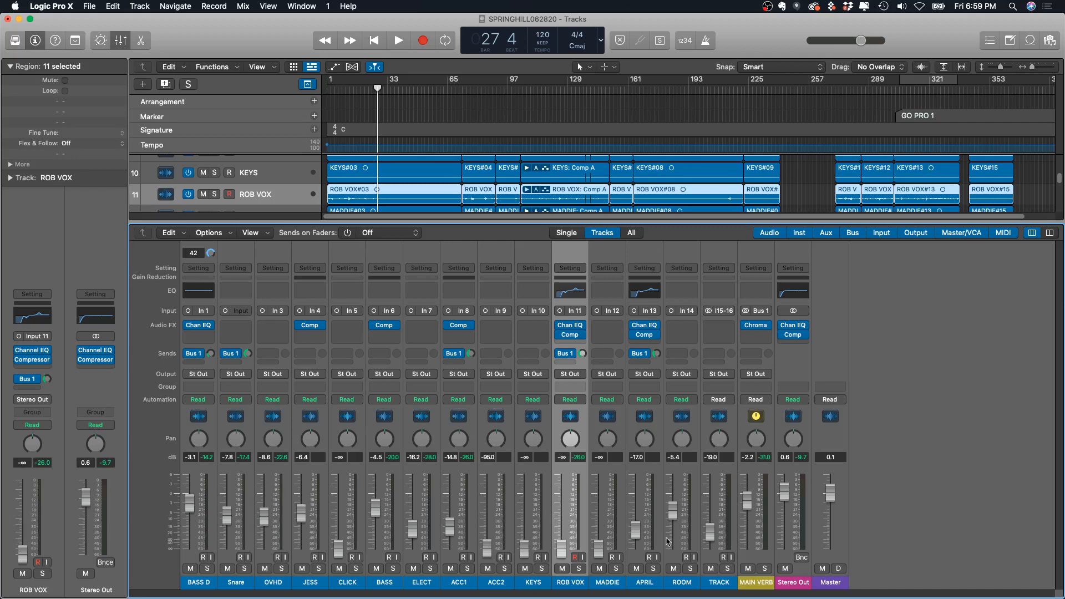
{"action": "left_click_drag", "start_coordinate": [633, 534], "coordinate": [635, 550]}
{"action": "left_click_drag", "start_coordinate": [672, 510], "coordinate": [712, 554]}
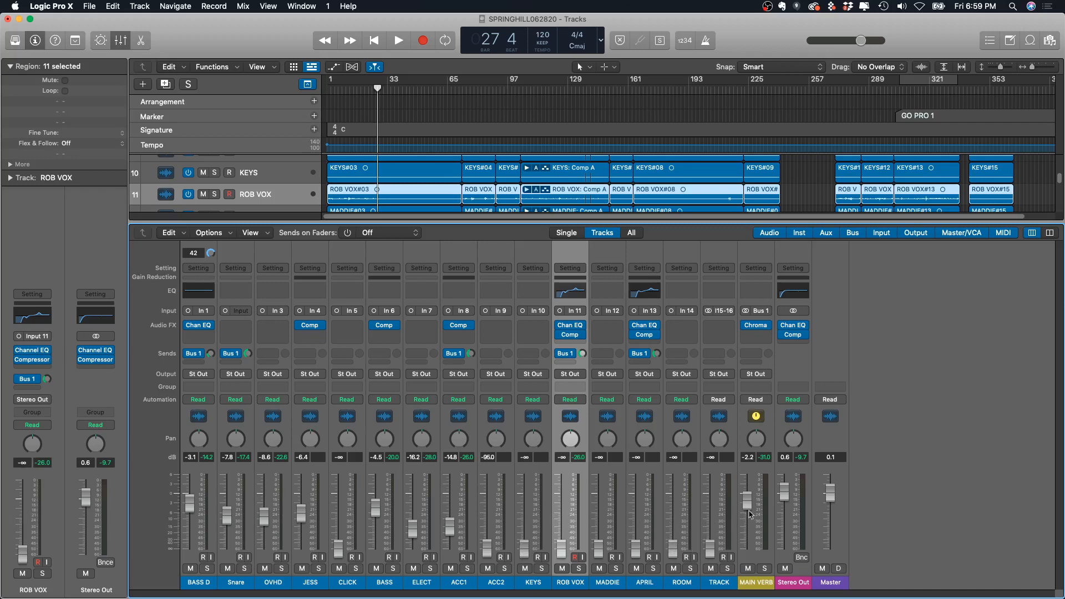
Step: Lower the BASS fader to −48.0 dB, start playback, and pull the JESS, ACC1 and ELECT faders down to −∞
{"action": "left_click_drag", "start_coordinate": [374, 512], "coordinate": [375, 548]}
{"action": "left_click_drag", "start_coordinate": [299, 518], "coordinate": [300, 549]}
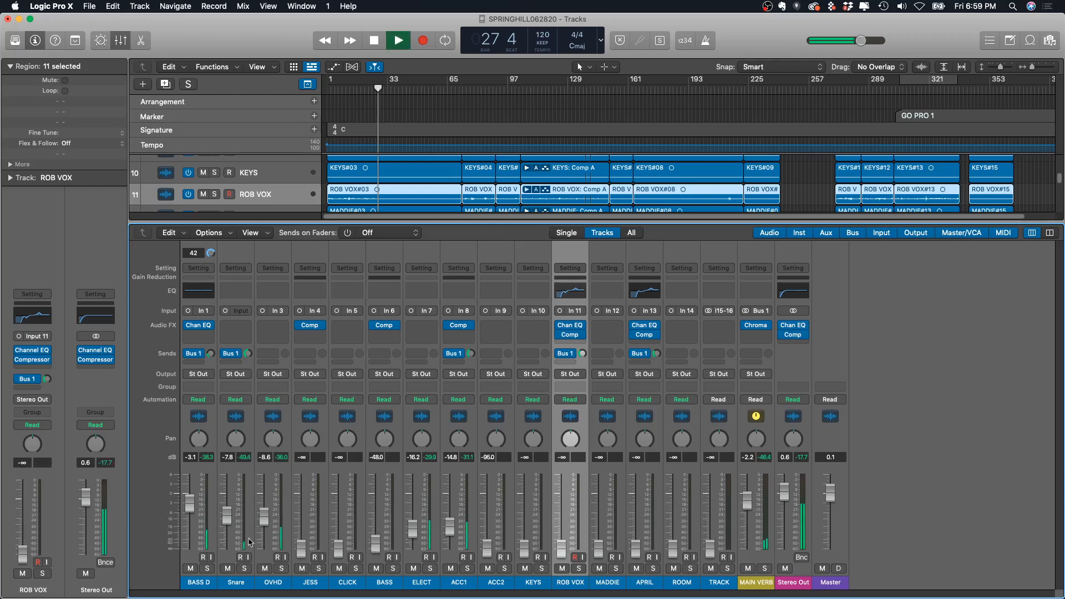
{"action": "key", "text": "space"}
{"action": "left_click", "coordinate": [458, 527]}
{"action": "left_click_drag", "start_coordinate": [451, 526], "coordinate": [412, 552]}
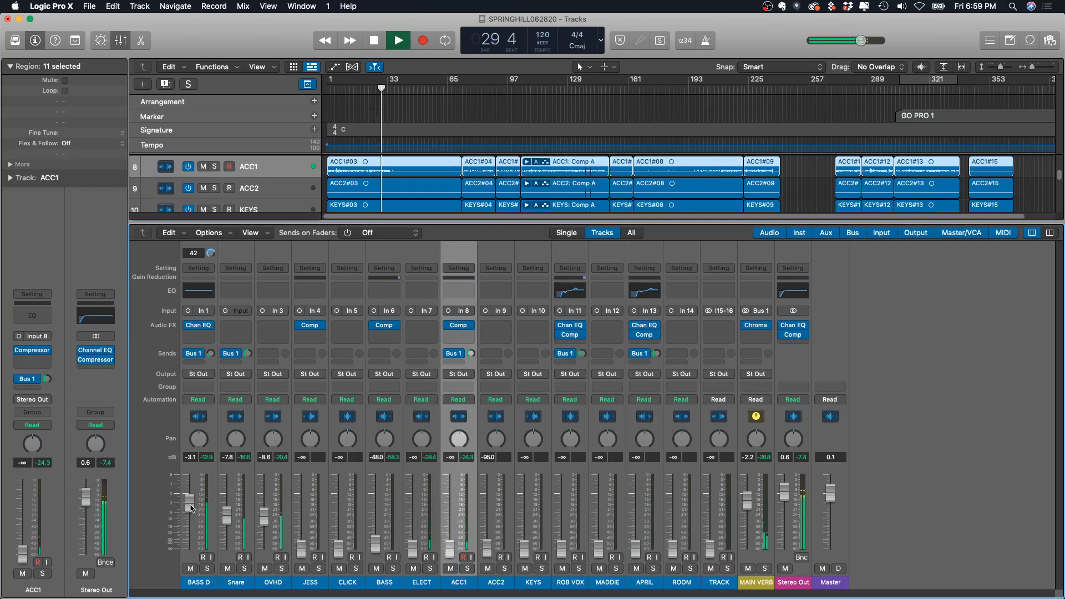
Step: Balance the drum faders during playback at −4.1 dB for BASS D, −6.4 dB for Snare and −4.7 dB for OVHD, and select Stereo Out
{"action": "left_click_drag", "start_coordinate": [231, 522], "coordinate": [264, 508]}
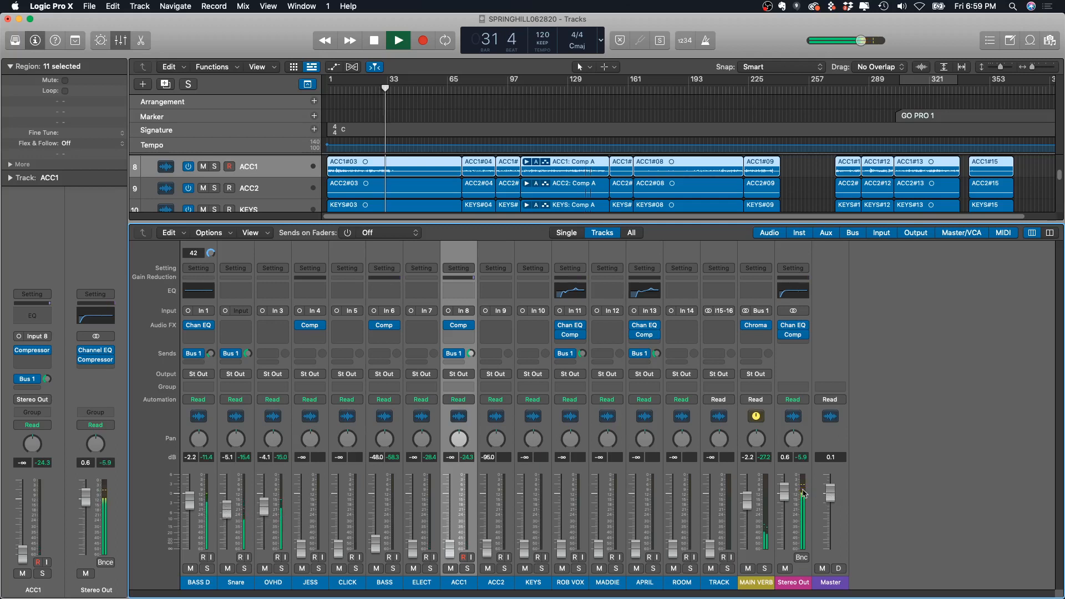
{"action": "left_click", "coordinate": [805, 489]}
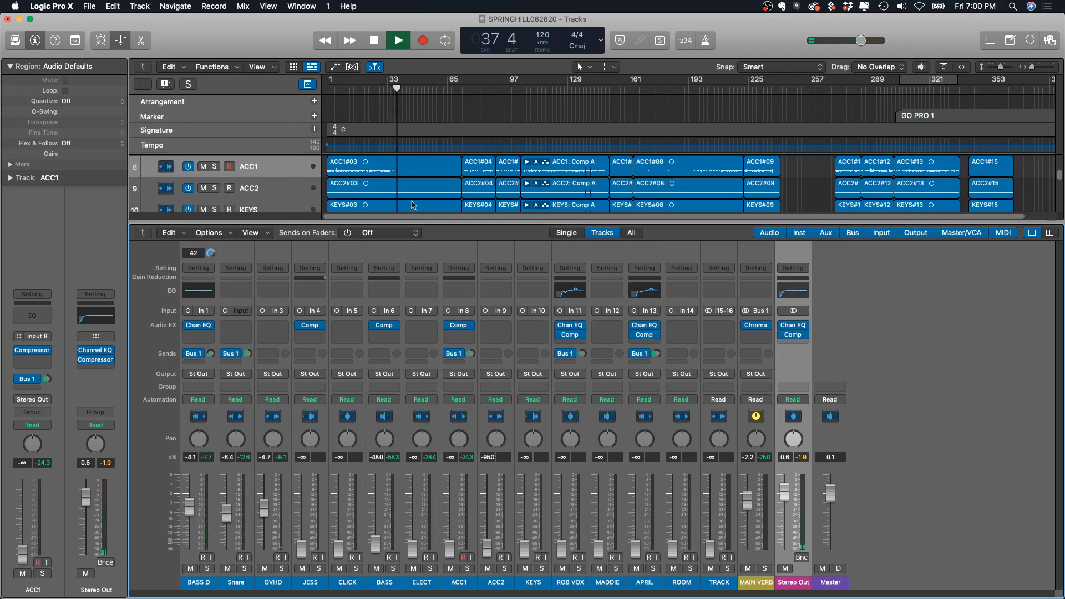
Step: Replay from about bar 8, bring the BASS fader up to −4.6 dB and ROB VOX to −6.2 dB, and stop playback
{"action": "left_click", "coordinate": [340, 89]}
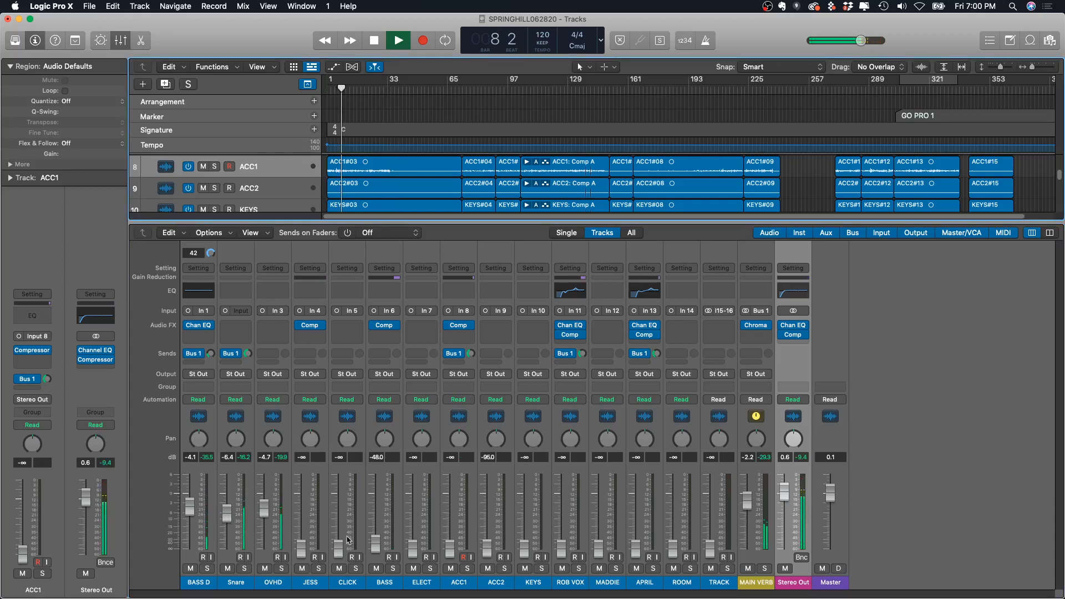
{"action": "left_click_drag", "start_coordinate": [375, 546], "coordinate": [376, 511]}
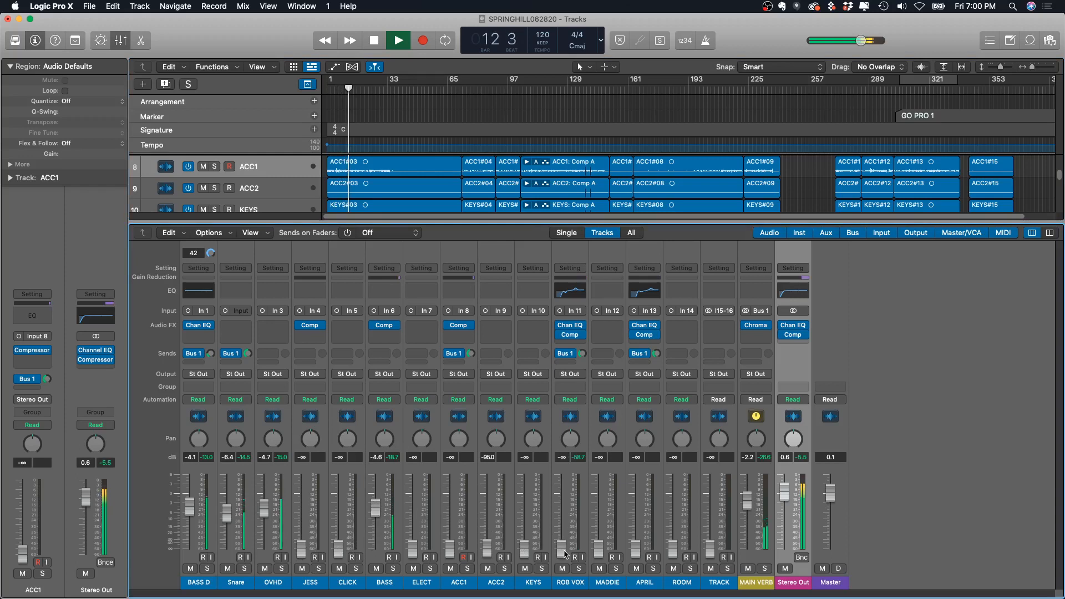
{"action": "key", "text": "space"}
{"action": "key", "text": "space"}
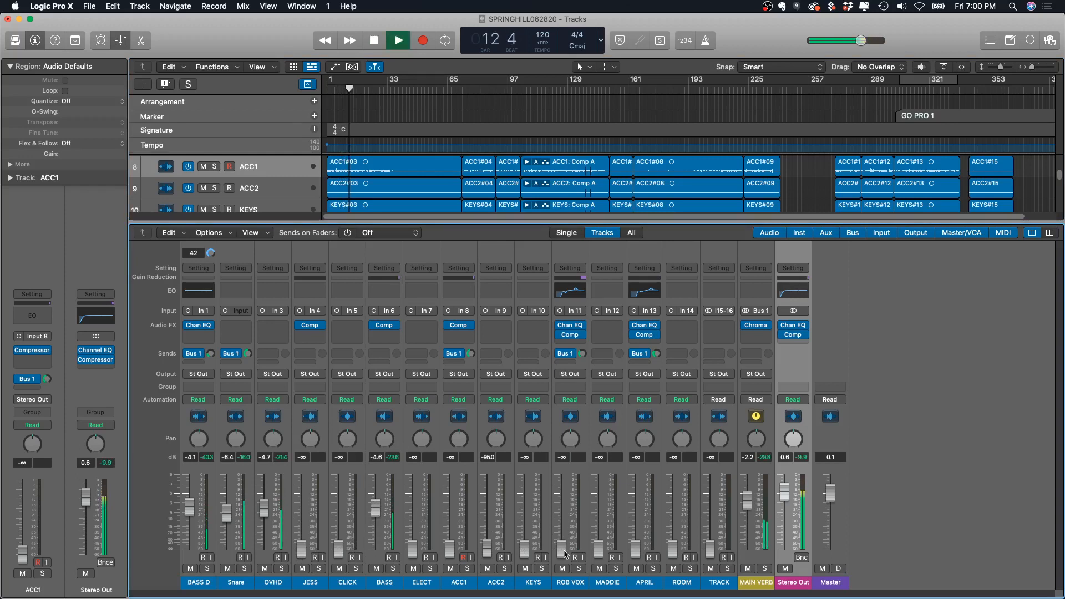
{"action": "left_click_drag", "start_coordinate": [565, 553], "coordinate": [563, 517]}
{"action": "key", "text": "space"}
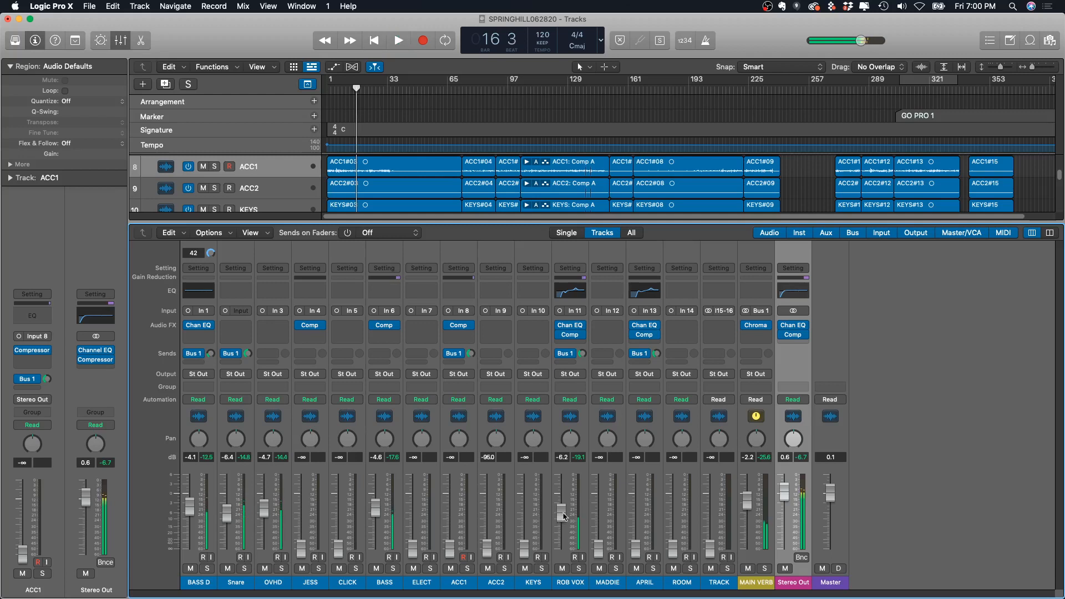
Step: Try to disarm recording on the ACC1 track, dismissing each input-source alert
{"action": "left_click", "coordinate": [240, 557]}
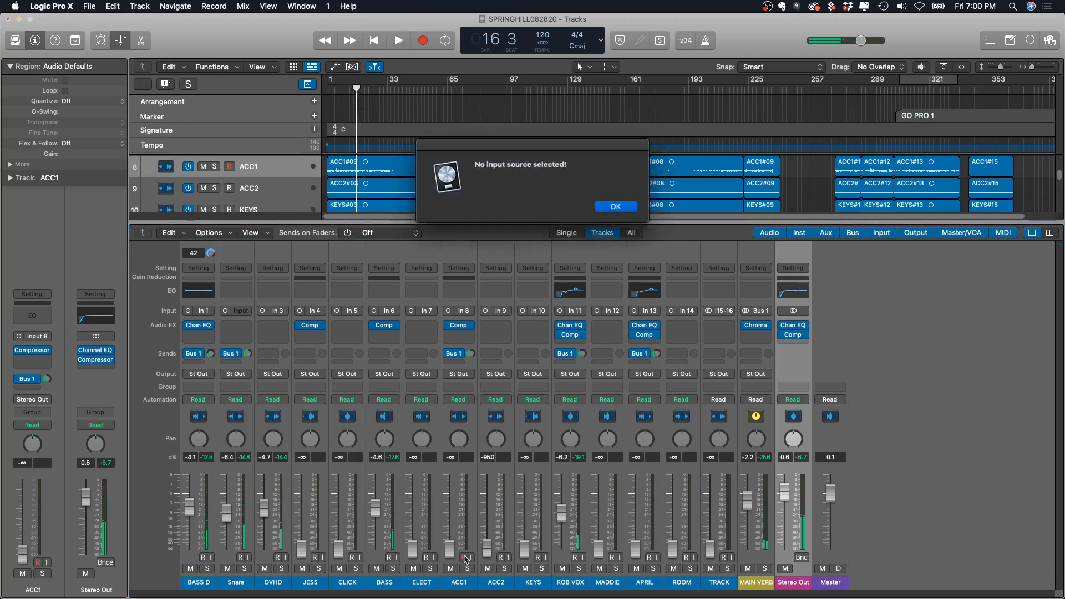
{"action": "left_click", "coordinate": [630, 208]}
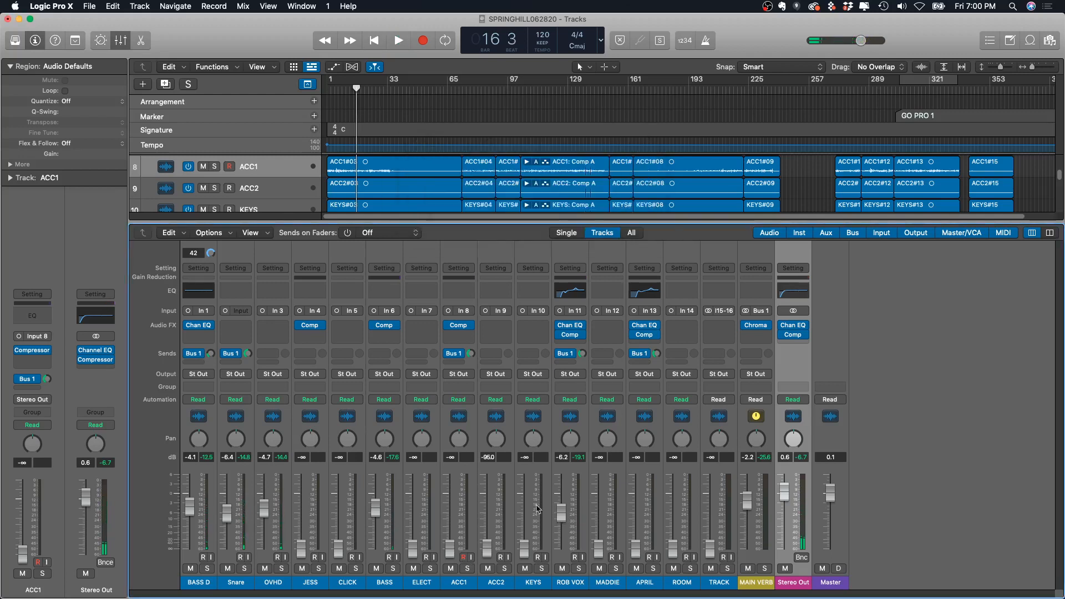
{"action": "left_click", "coordinate": [463, 557]}
{"action": "left_click", "coordinate": [615, 207]}
{"action": "left_click", "coordinate": [232, 167]}
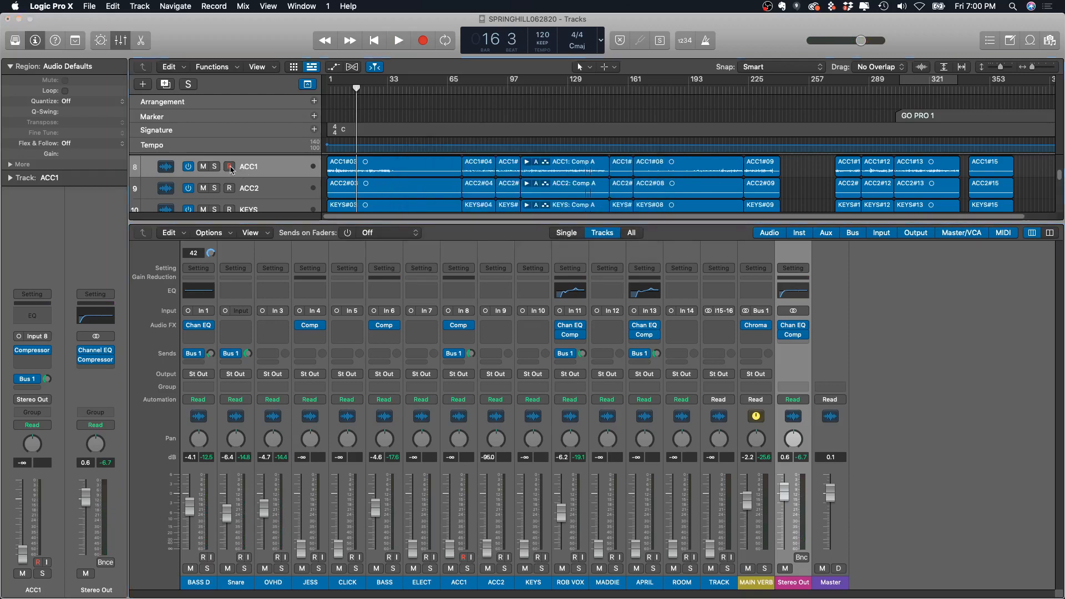
{"action": "left_click", "coordinate": [615, 207]}
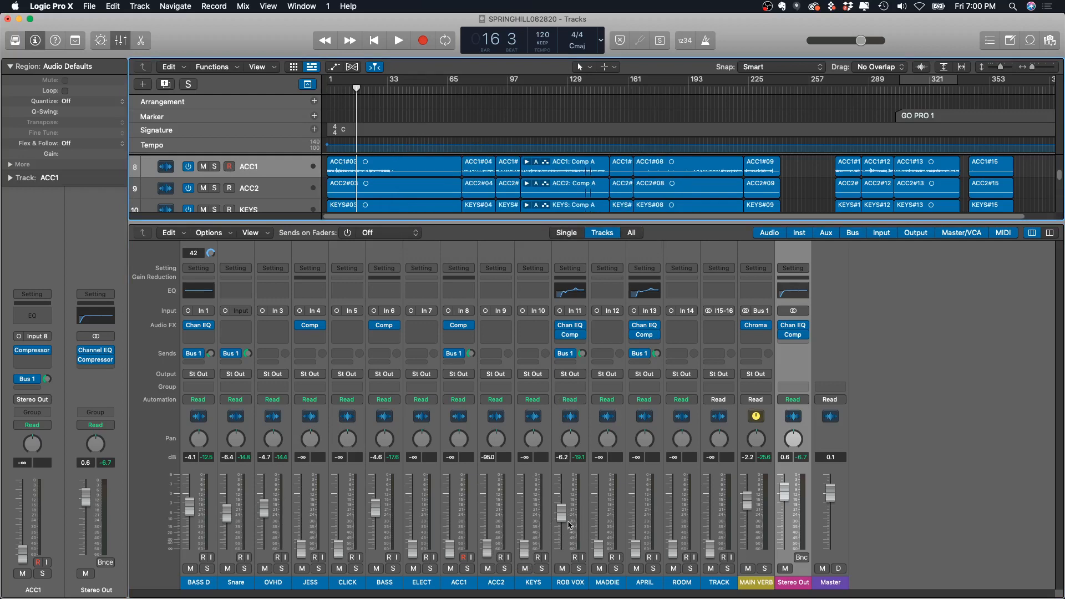
Step: During playback, raise the ELECT fader to −13.4 dB, ACC1 to −8.8 dB and APRIL to −11.4 dB, and stop playback
{"action": "key", "text": "space"}
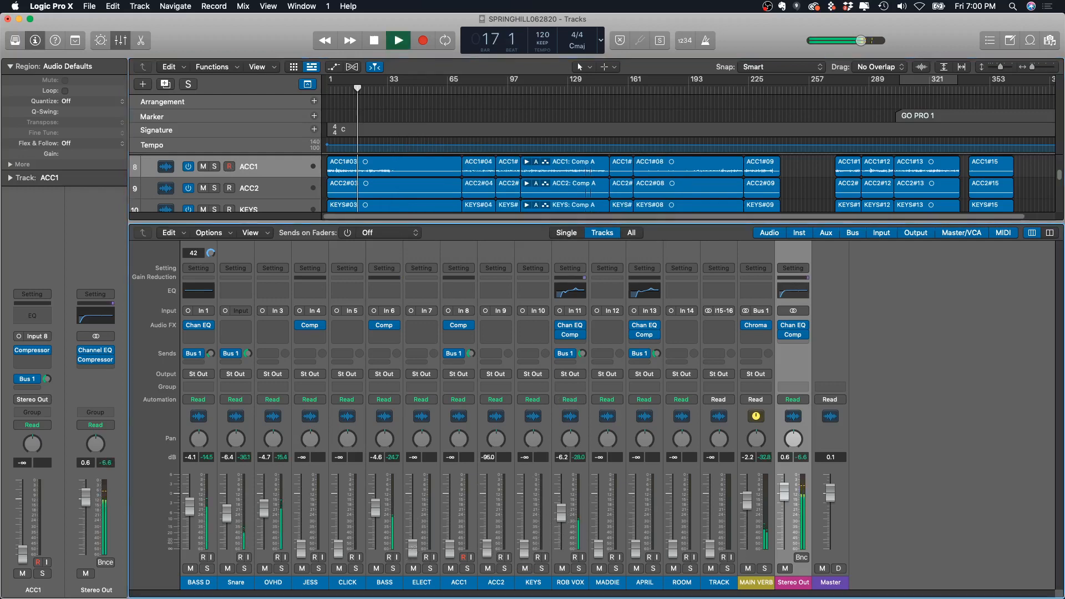
{"action": "left_click_drag", "start_coordinate": [412, 548], "coordinate": [413, 525]}
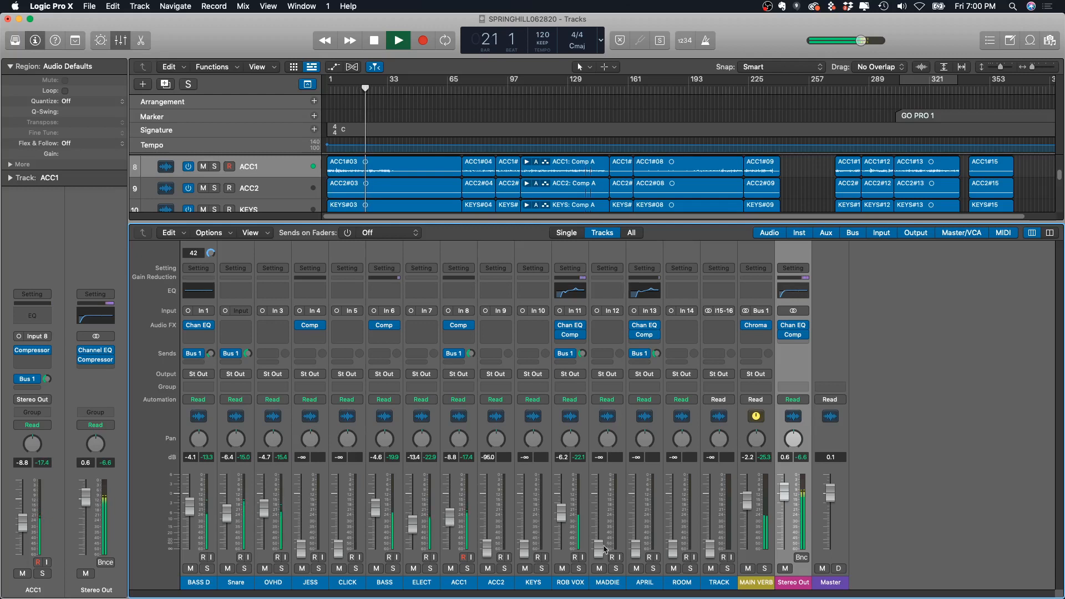
{"action": "left_click_drag", "start_coordinate": [635, 548], "coordinate": [637, 525]}
{"action": "key", "text": "space"}
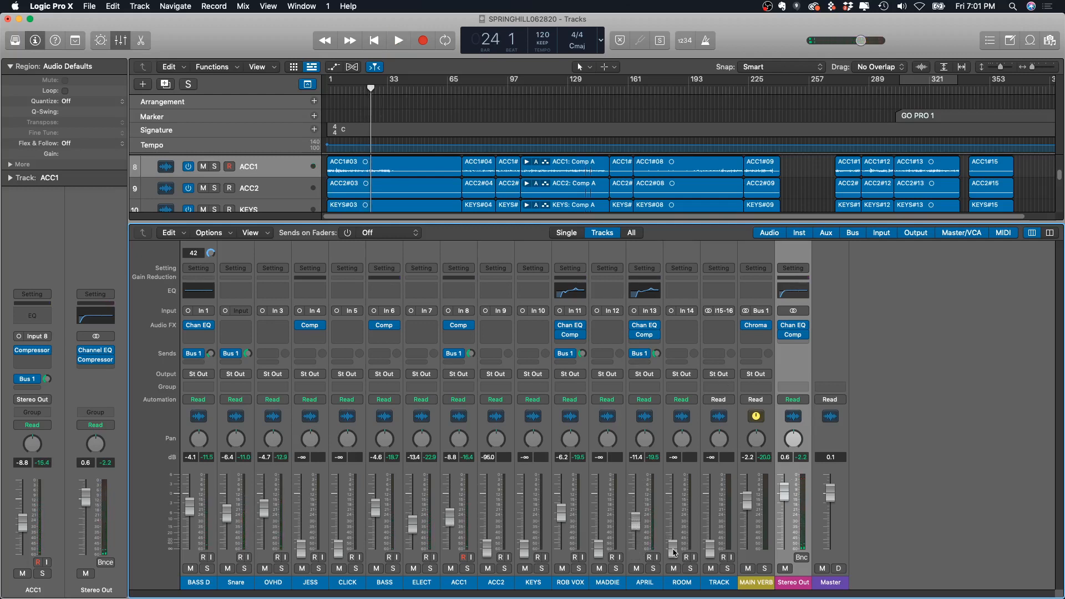
Step: Raise the ROOM fader to 6.0 dB during playback, audition it soloed, settle it at −5.8 dB, stop playback and unsolo it
{"action": "key", "text": "space"}
{"action": "left_click_drag", "start_coordinate": [673, 551], "coordinate": [673, 474]}
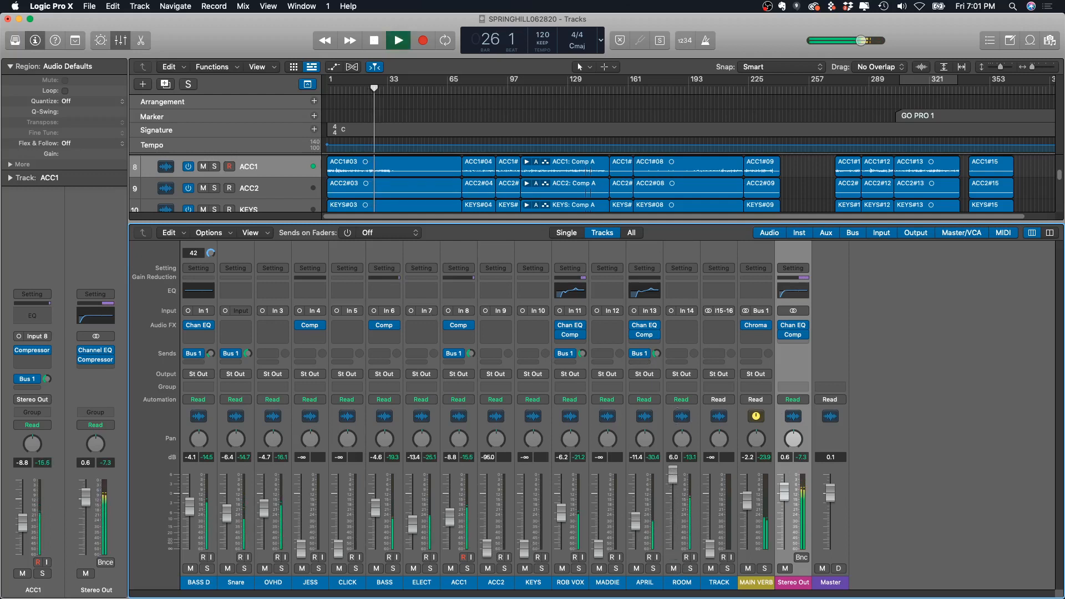
{"action": "left_click", "coordinate": [690, 568]}
{"action": "key", "text": "space"}
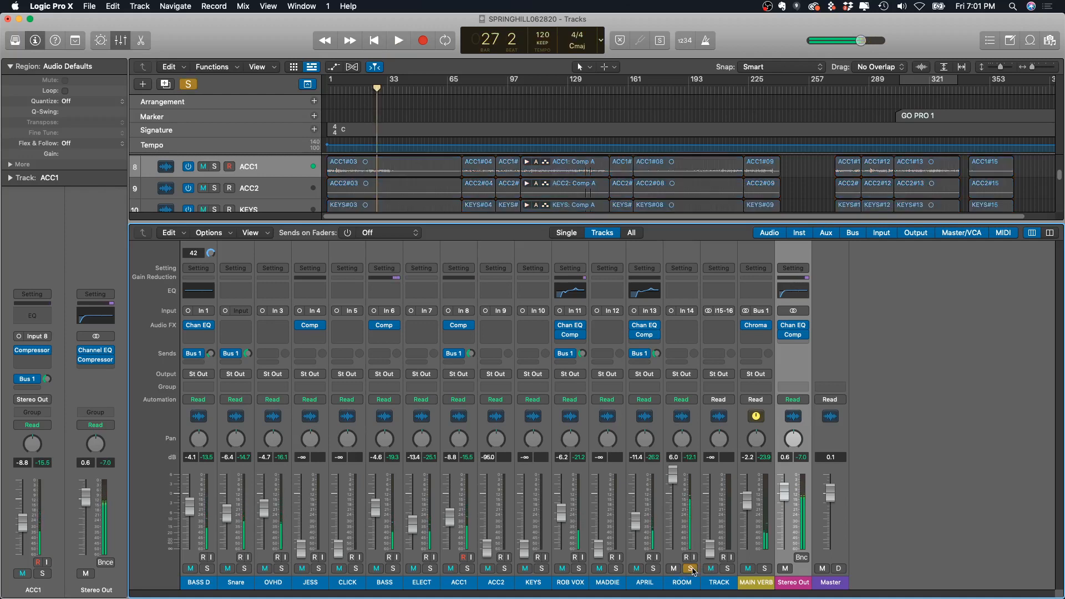
{"action": "key", "text": "space"}
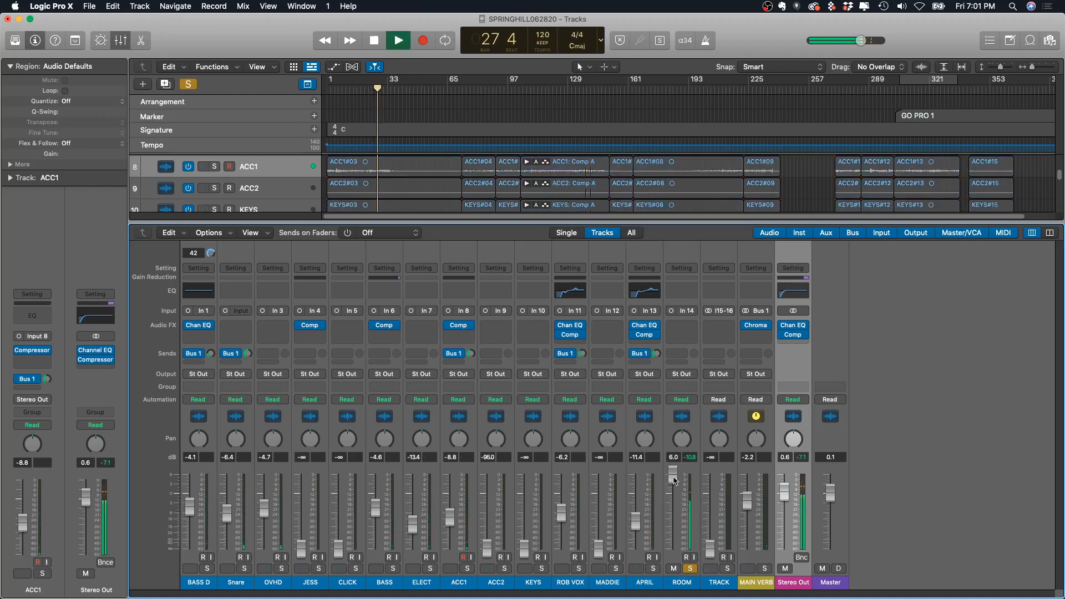
{"action": "left_click_drag", "start_coordinate": [673, 478], "coordinate": [674, 488]}
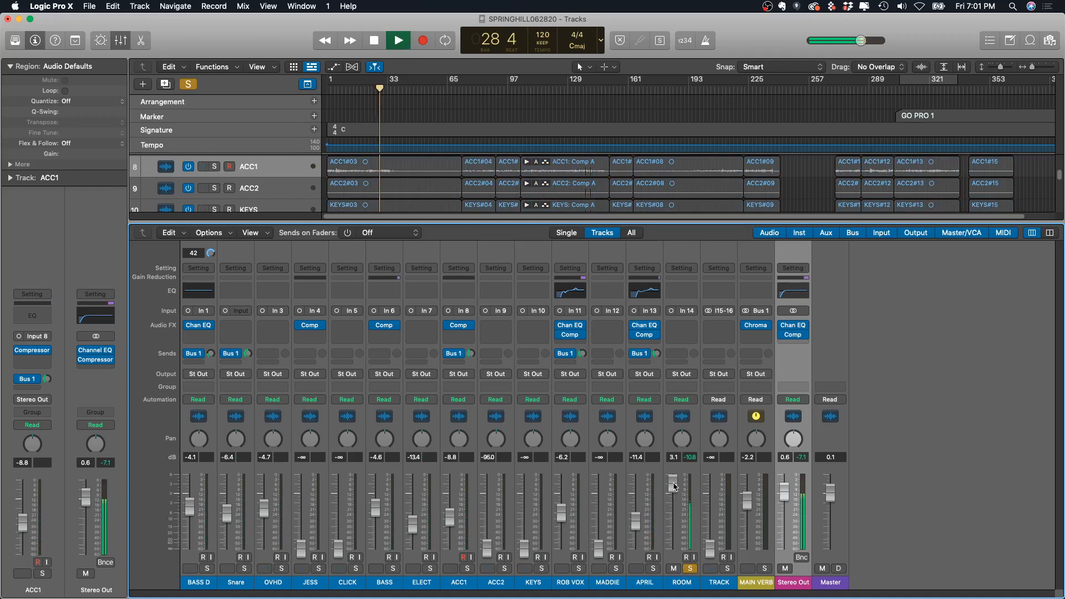
{"action": "left_click_drag", "start_coordinate": [675, 487], "coordinate": [673, 521]}
{"action": "key", "text": "space"}
{"action": "left_click", "coordinate": [690, 568]}
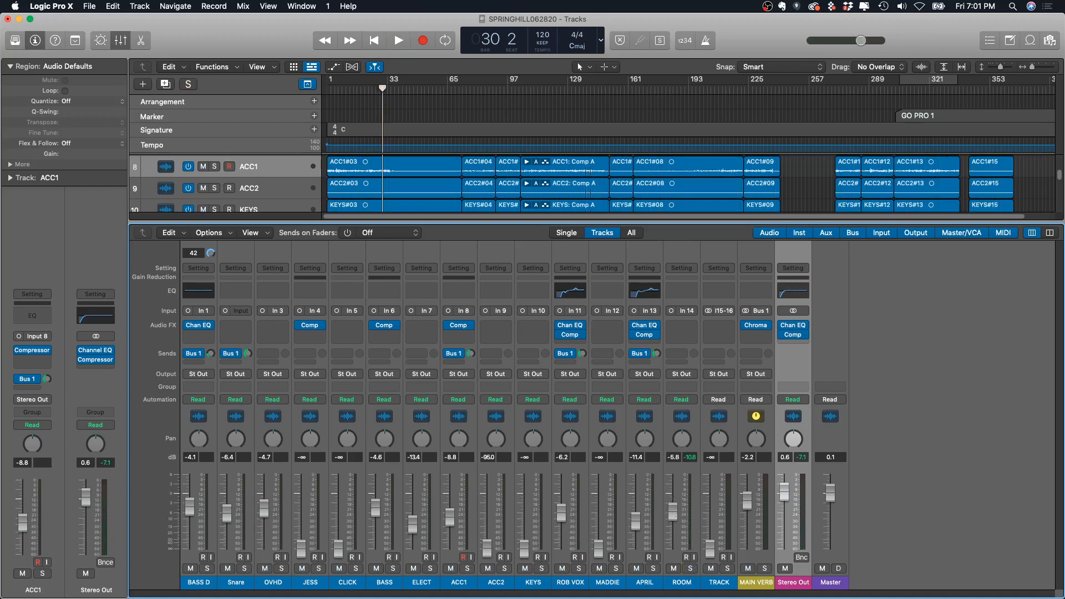
Step: Fine-tune the faders to −5.9 dB for ROOM, −10.8 dB for ELECT, −5.7 dB for BASS, −11.2 dB for ACC1 and −1.7 dB for MAIN VERB
{"action": "left_click_drag", "start_coordinate": [672, 510], "coordinate": [676, 520]}
{"action": "key", "text": "space"}
{"action": "left_click_drag", "start_coordinate": [677, 519], "coordinate": [676, 515]}
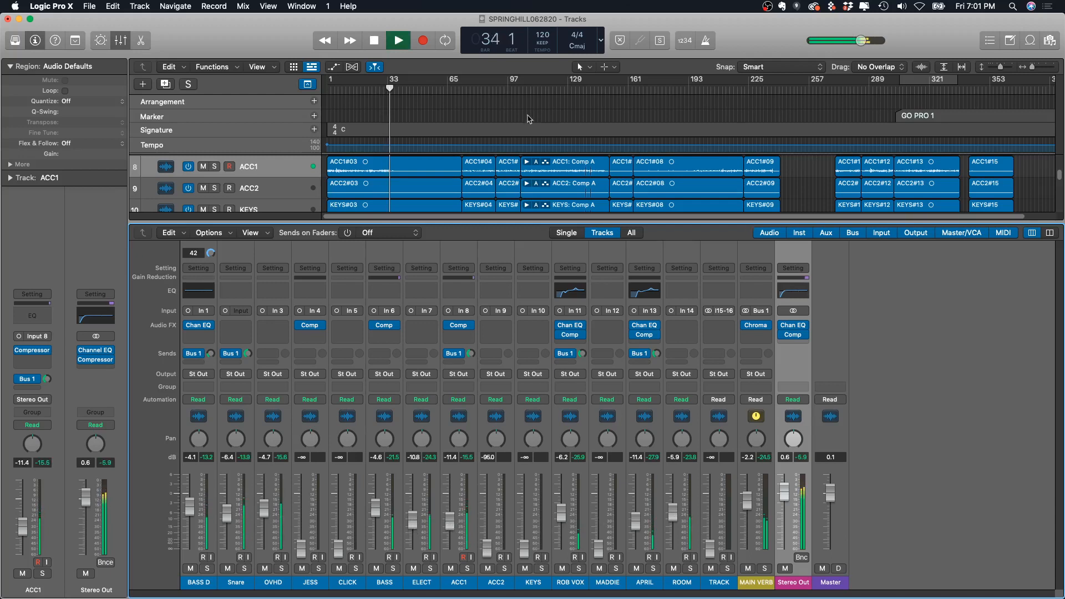
{"action": "key", "text": "space"}
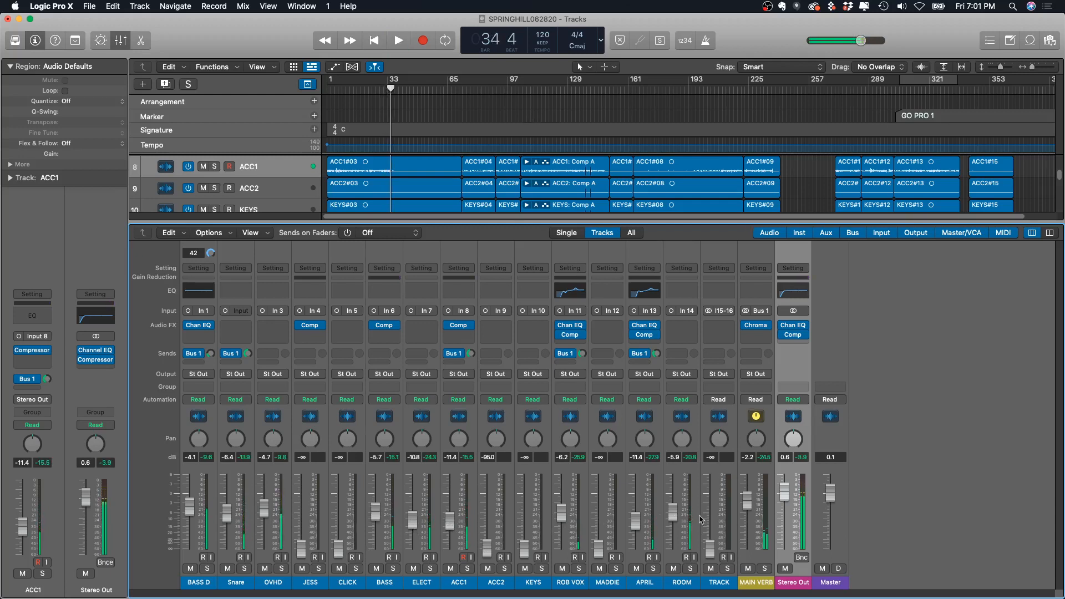
{"action": "left_click_drag", "start_coordinate": [450, 522], "coordinate": [451, 522]}
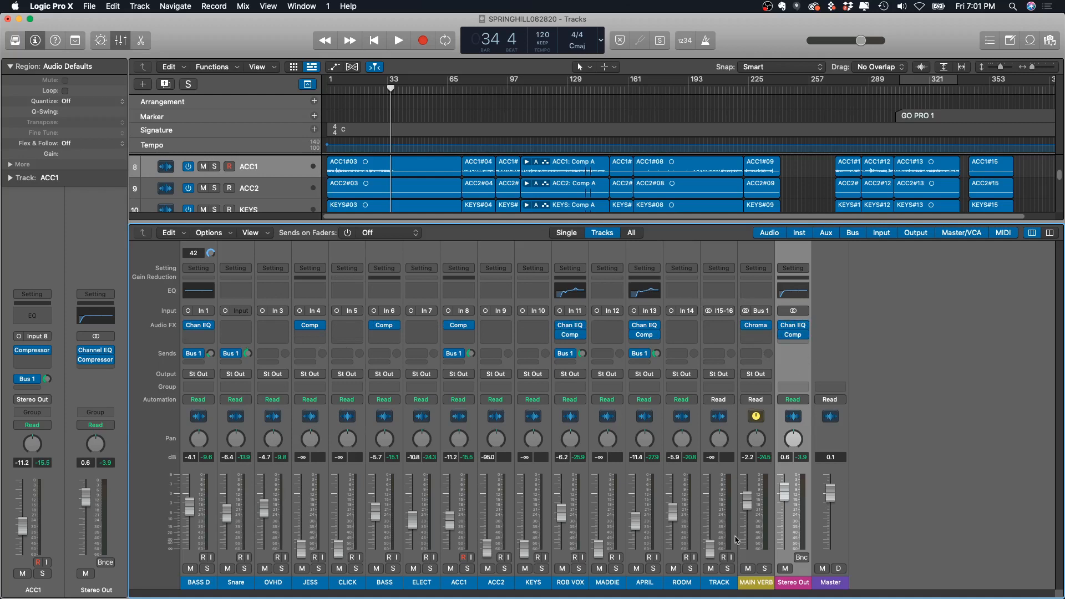
{"action": "left_click_drag", "start_coordinate": [748, 505], "coordinate": [748, 502]}
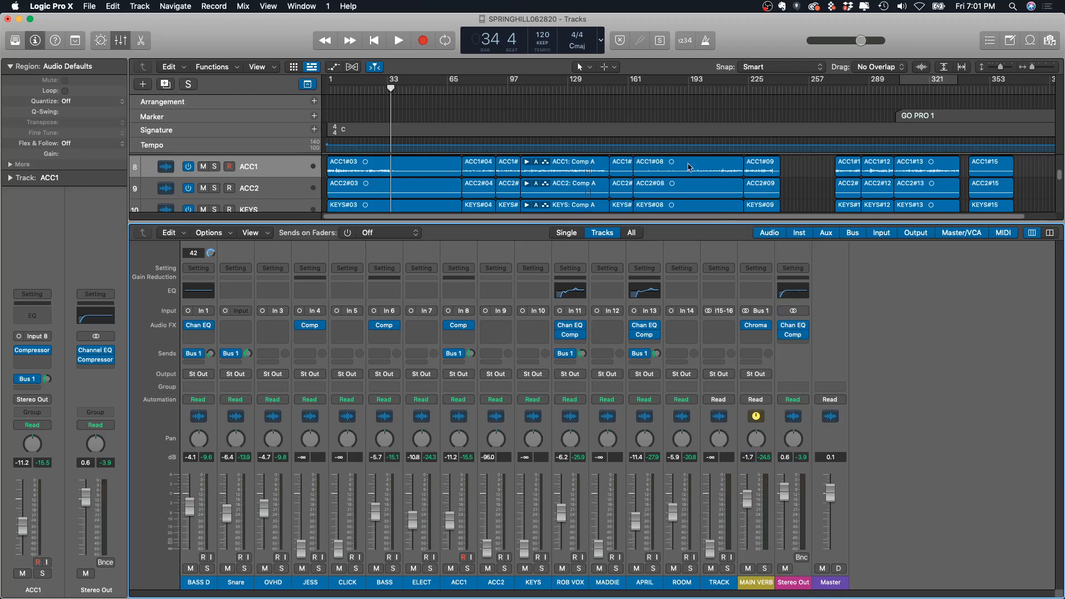
Step: Play from bar 30, raising the APRIL fader to 0.1 dB and lowering ROB VOX to −12.8 dB
{"action": "left_click", "coordinate": [481, 92]}
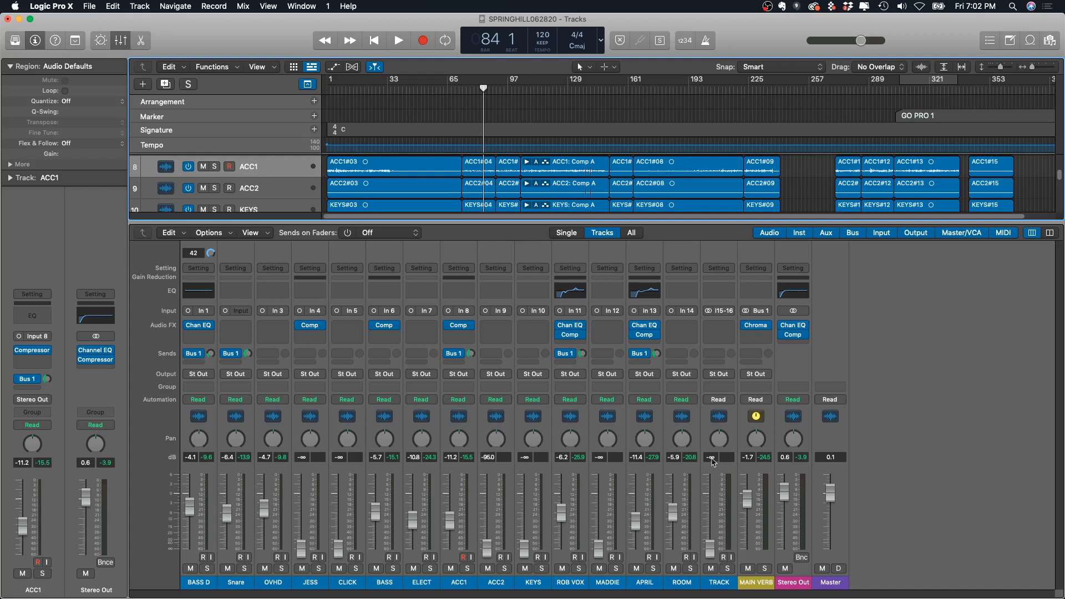
{"action": "left_click", "coordinate": [384, 92]}
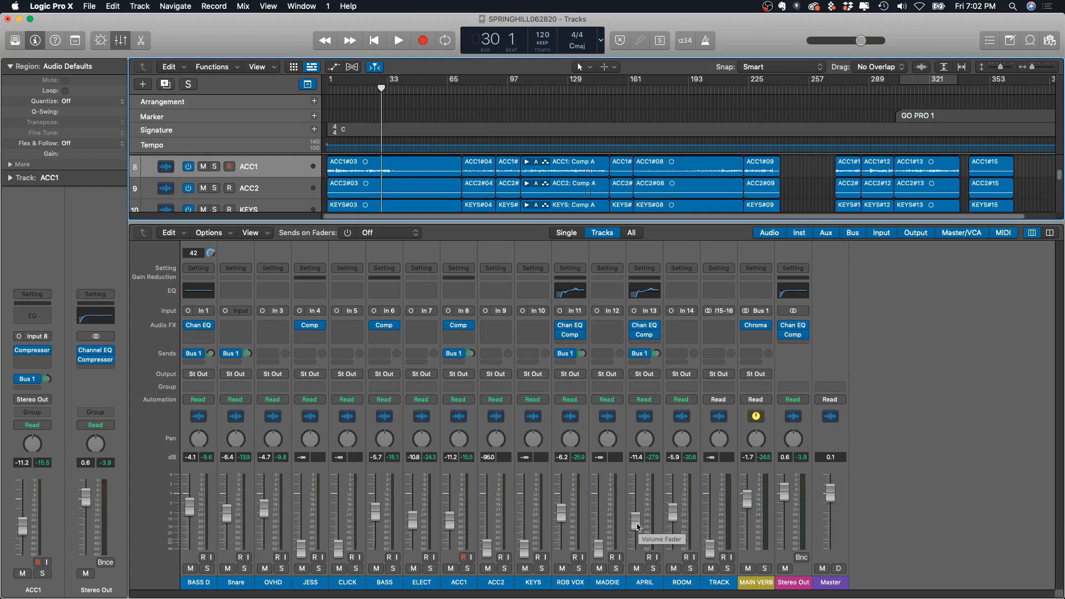
{"action": "key", "text": "space"}
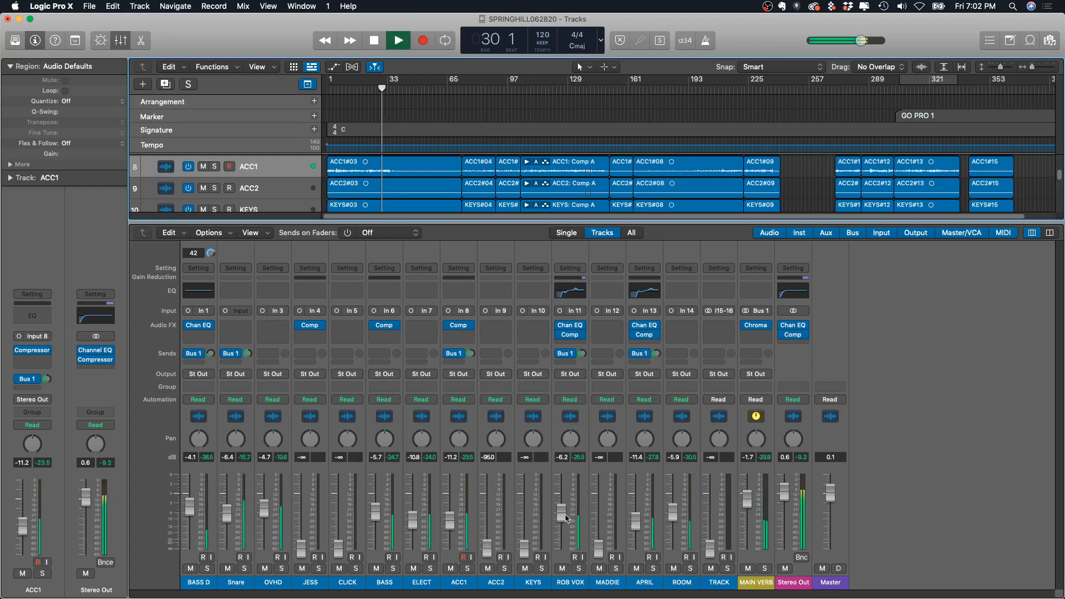
{"action": "left_click_drag", "start_coordinate": [635, 523], "coordinate": [635, 492]}
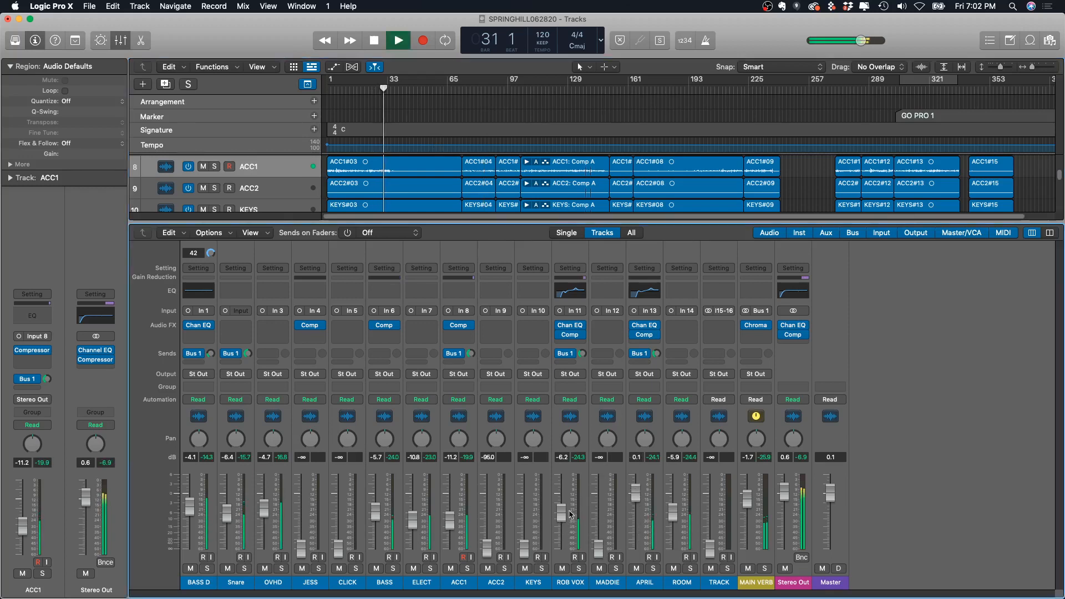
{"action": "left_click_drag", "start_coordinate": [561, 511], "coordinate": [561, 523]}
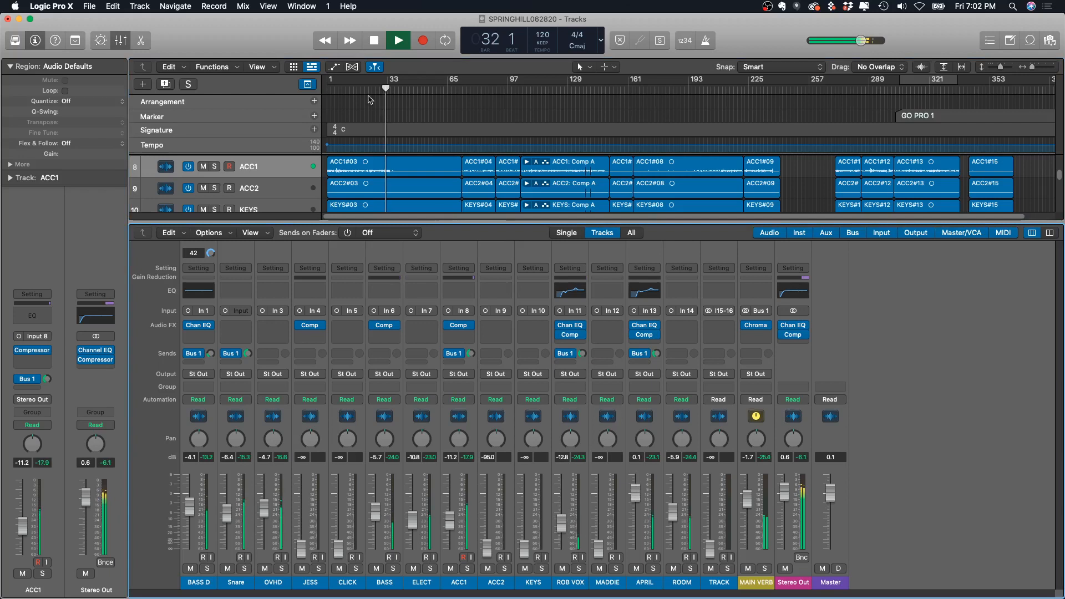
Step: Replay from about bar 10, set APRIL to −3.6 dB and ROB VOX to −13.8 dB, and audition that vocal balance
{"action": "left_click", "coordinate": [344, 90]}
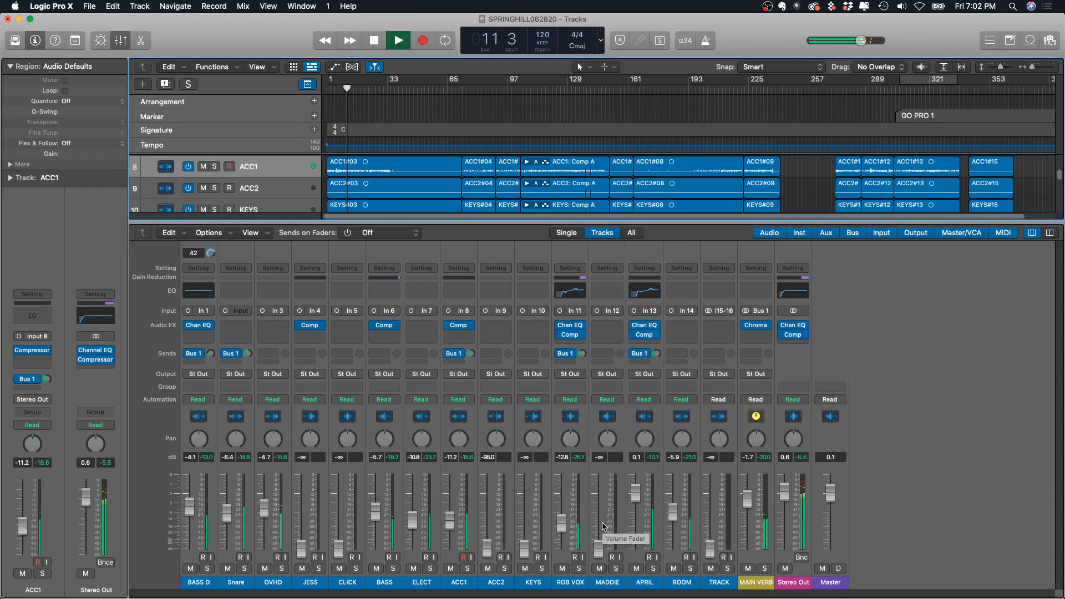
{"action": "key", "text": "space"}
{"action": "left_click_drag", "start_coordinate": [638, 498], "coordinate": [638, 517]}
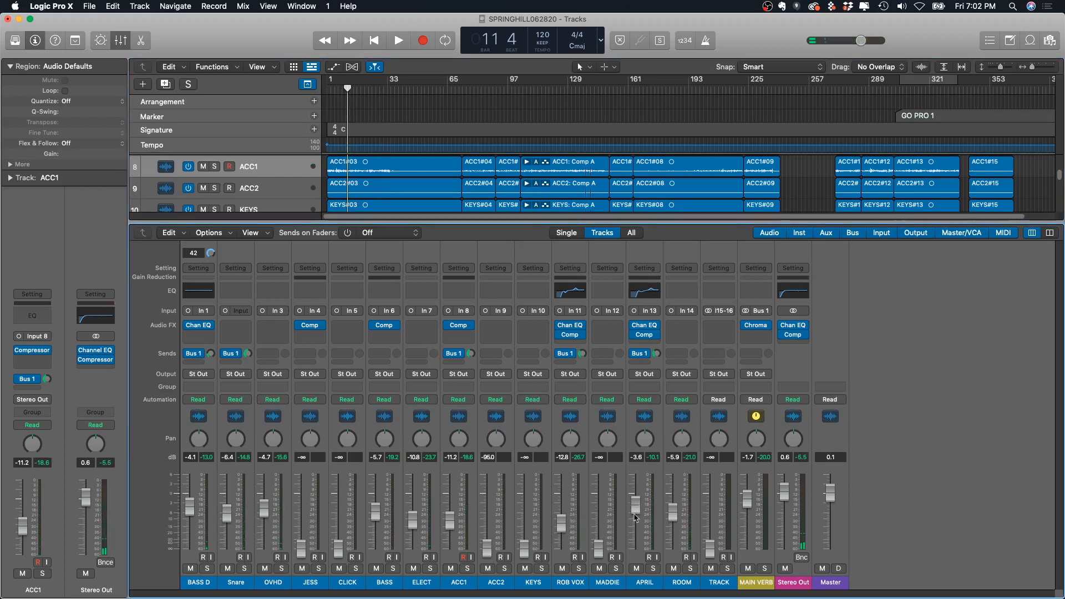
{"action": "left_click_drag", "start_coordinate": [565, 528], "coordinate": [565, 529]}
{"action": "key", "text": "space"}
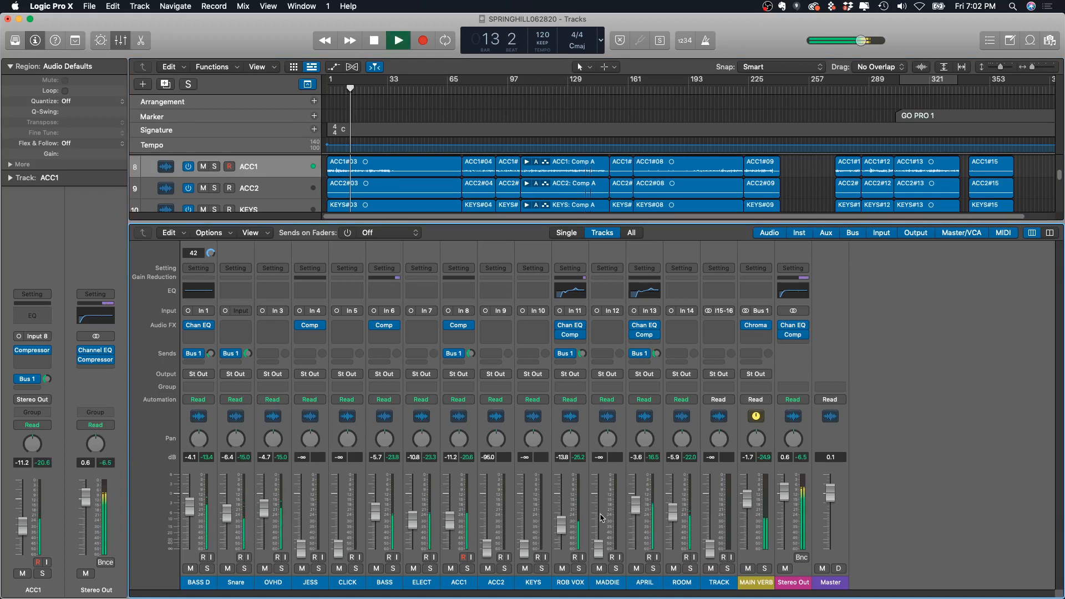
{"action": "key", "text": "space"}
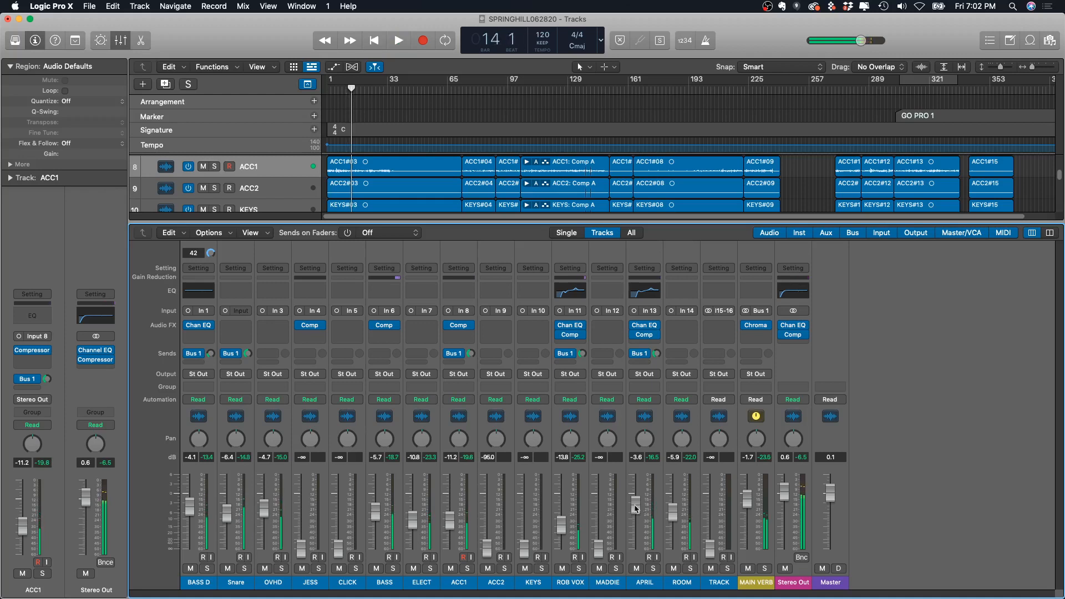
Step: Rebalance the vocals with APRIL at −12.4 dB and ROB VOX at −4.0 dB while listening, and stop playback
{"action": "left_click_drag", "start_coordinate": [636, 509], "coordinate": [636, 523]}
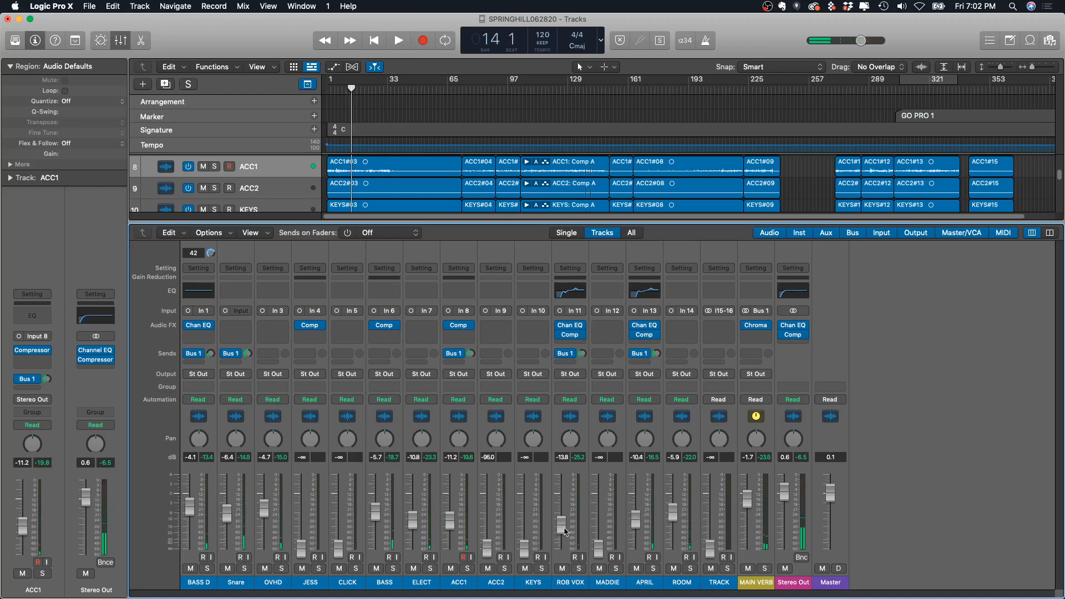
{"action": "left_click_drag", "start_coordinate": [561, 526], "coordinate": [563, 506]}
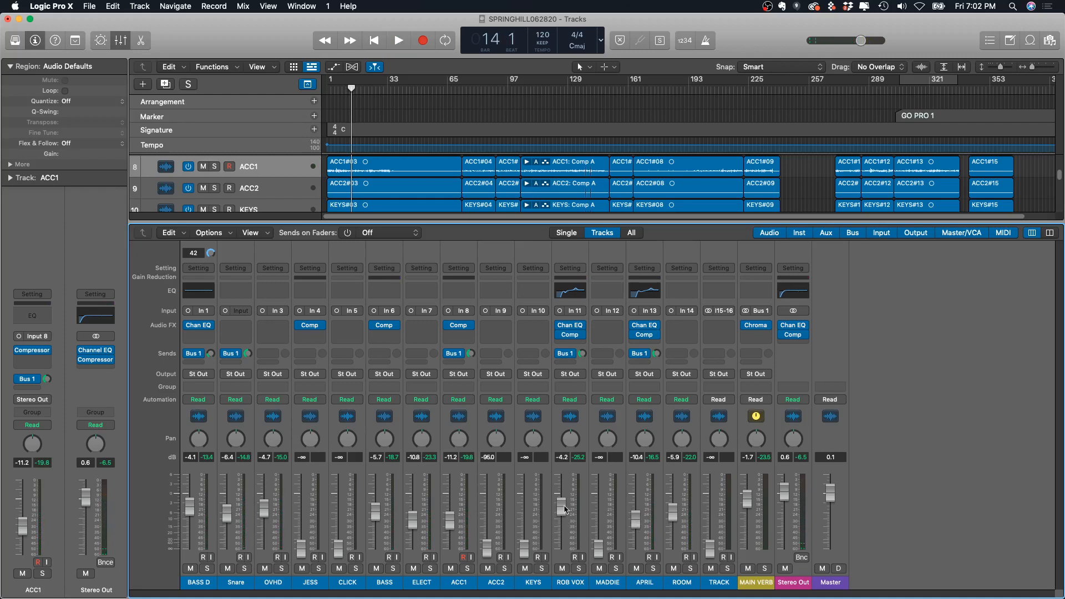
{"action": "key", "text": "space"}
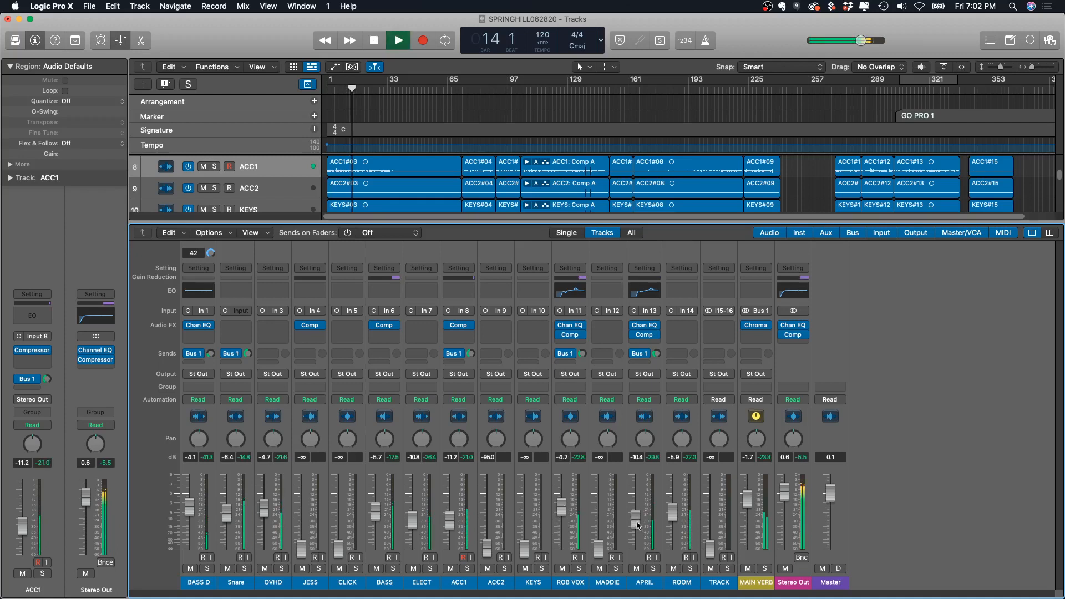
{"action": "left_click_drag", "start_coordinate": [636, 520], "coordinate": [635, 523]}
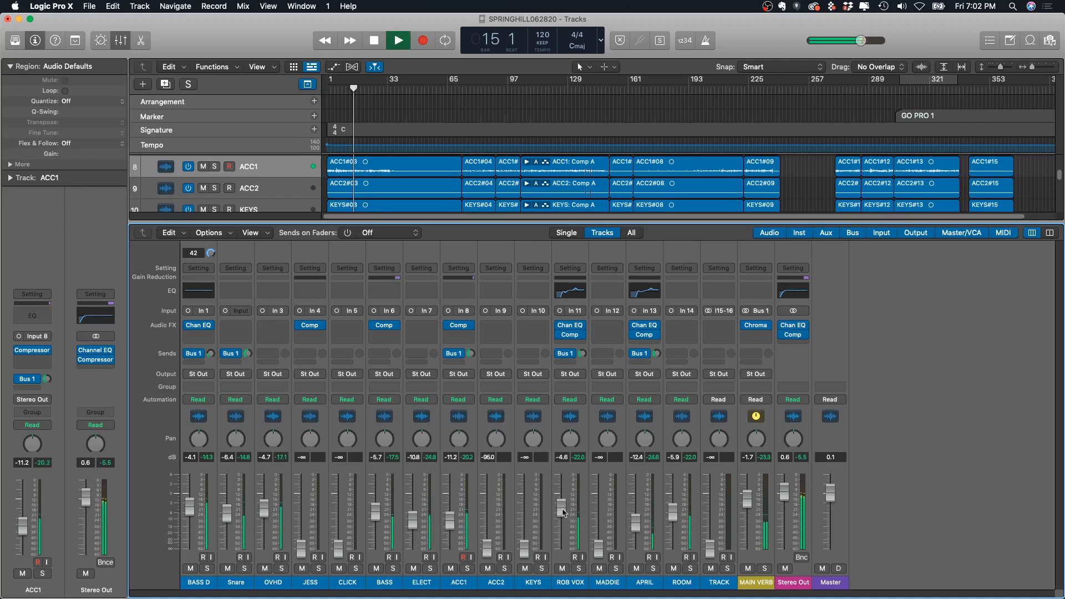
{"action": "left_click_drag", "start_coordinate": [561, 508], "coordinate": [561, 505]}
{"action": "left_click_drag", "start_coordinate": [636, 522], "coordinate": [640, 528]}
{"action": "key", "text": "space"}
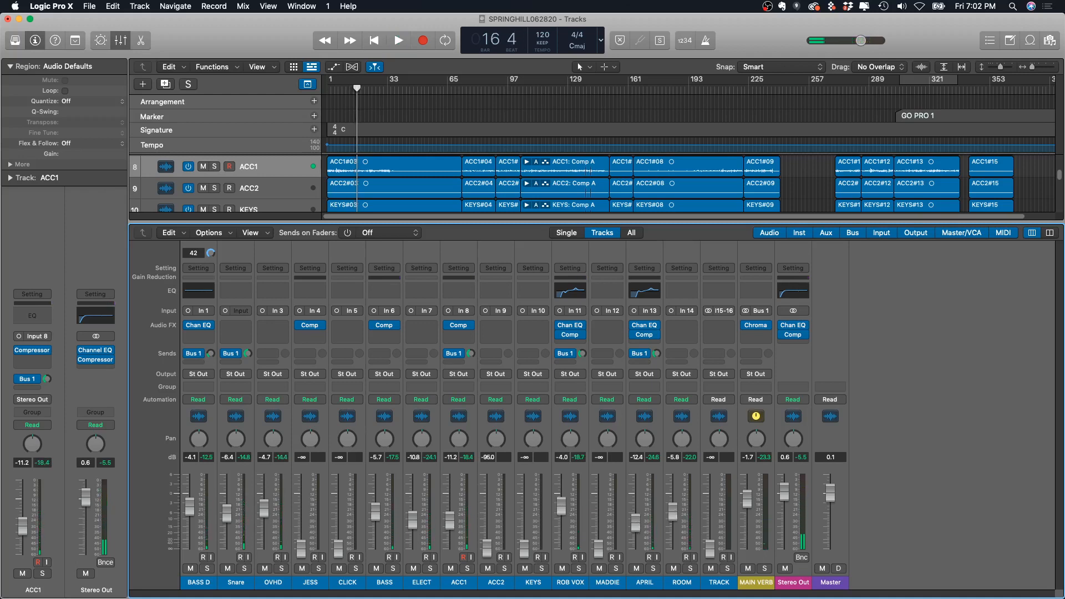
Step: Raise the ROOM fader to −4.6 dB and set APRIL to −7.8 dB and ROB VOX to −5.7 dB
{"action": "left_click_drag", "start_coordinate": [672, 518], "coordinate": [636, 527]}
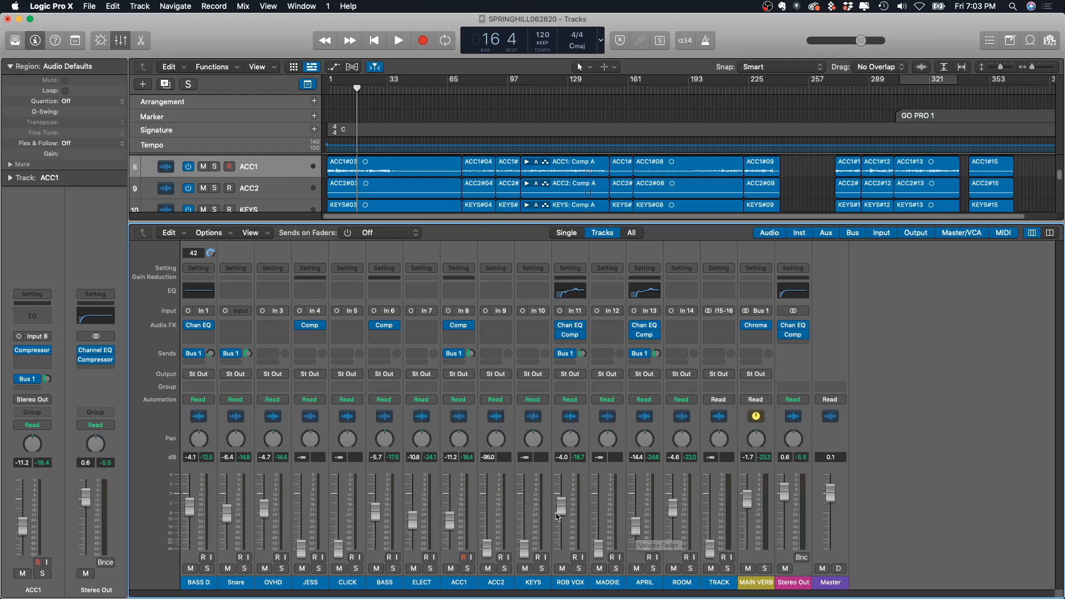
{"action": "left_click_drag", "start_coordinate": [561, 507], "coordinate": [561, 505]}
{"action": "mouse_move", "coordinate": [638, 529]}
{"action": "left_mouse_down"}
{"action": "mouse_move", "coordinate": [639, 547]}
{"action": "mouse_move", "coordinate": [641, 494]}
{"action": "mouse_move", "coordinate": [635, 516]}
{"action": "left_mouse_up"}
{"action": "left_click_drag", "start_coordinate": [570, 509], "coordinate": [631, 519]}
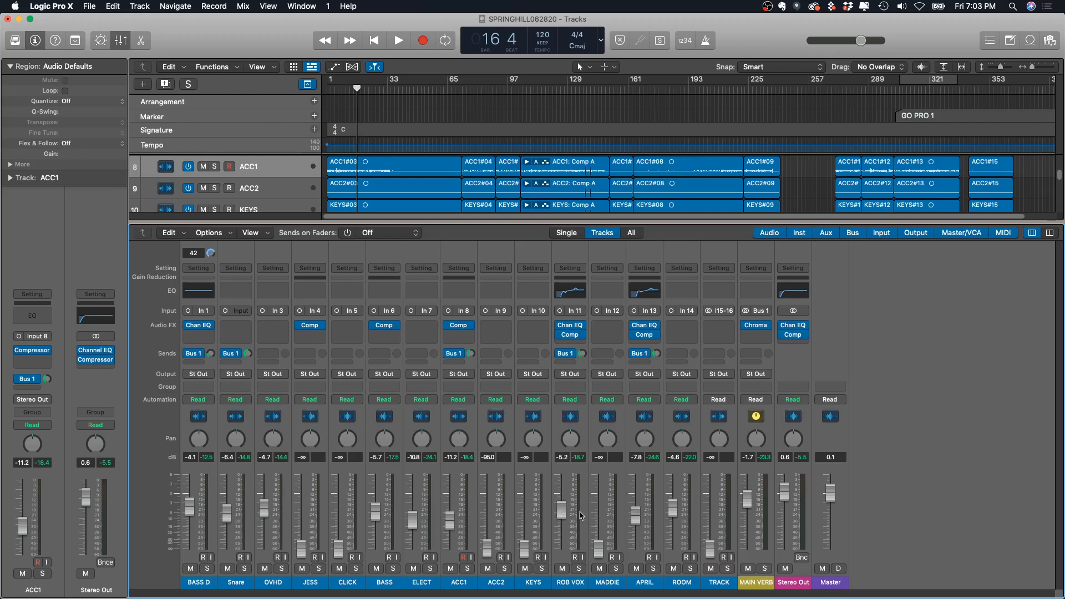
{"action": "left_click_drag", "start_coordinate": [561, 517], "coordinate": [561, 519]}
Step: During playback, trim the APRIL fader to −11.8 dB and ROB VOX to −6.4 dB, and stop playback
{"action": "key", "text": "space"}
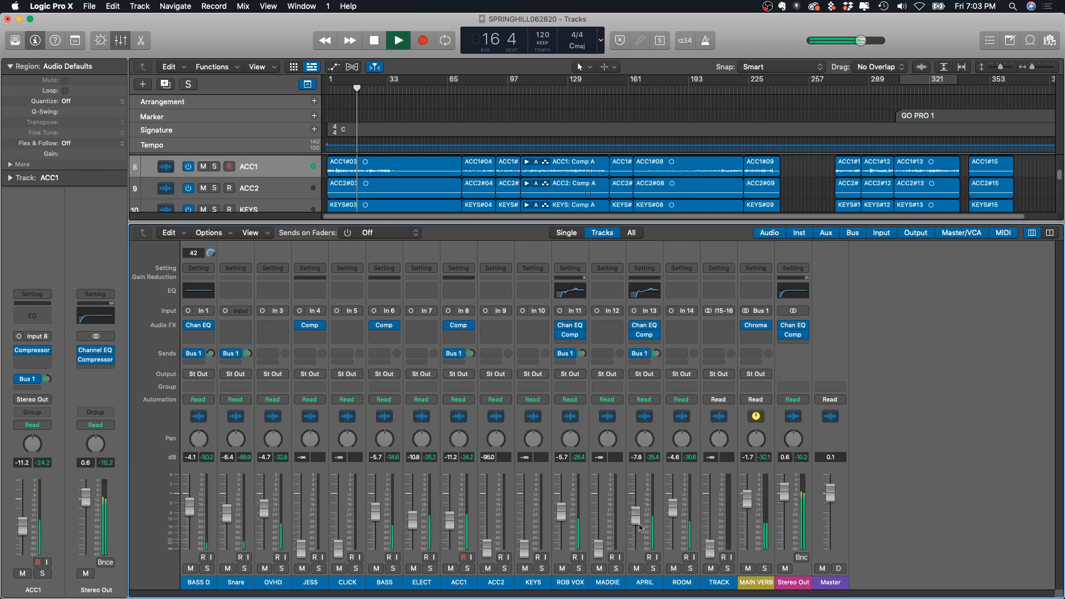
{"action": "left_click_drag", "start_coordinate": [635, 518], "coordinate": [636, 525]}
{"action": "left_click_drag", "start_coordinate": [562, 512], "coordinate": [561, 514]}
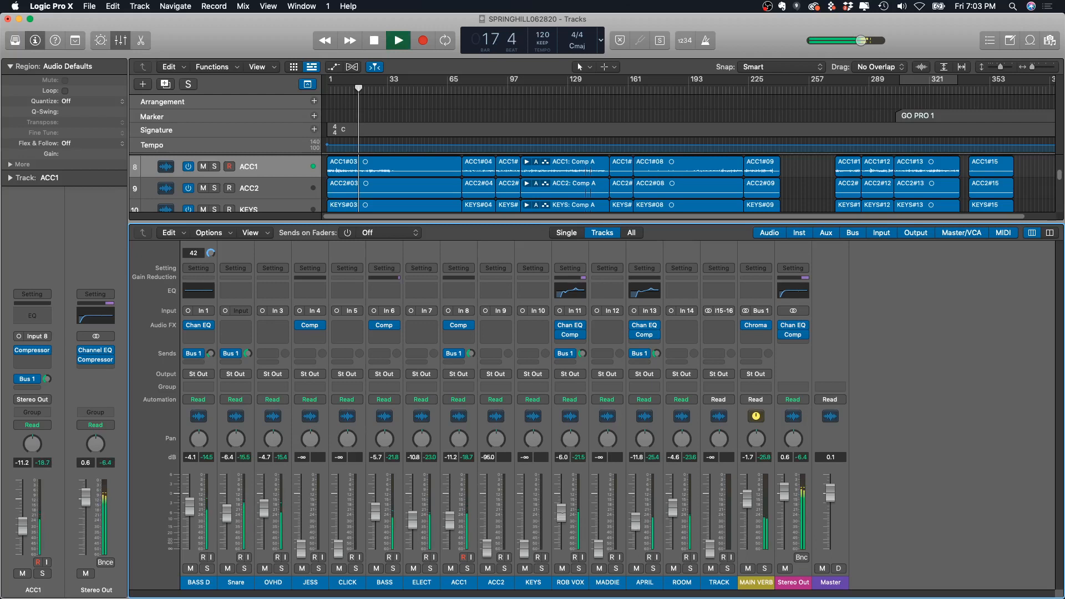
{"action": "key", "text": "space"}
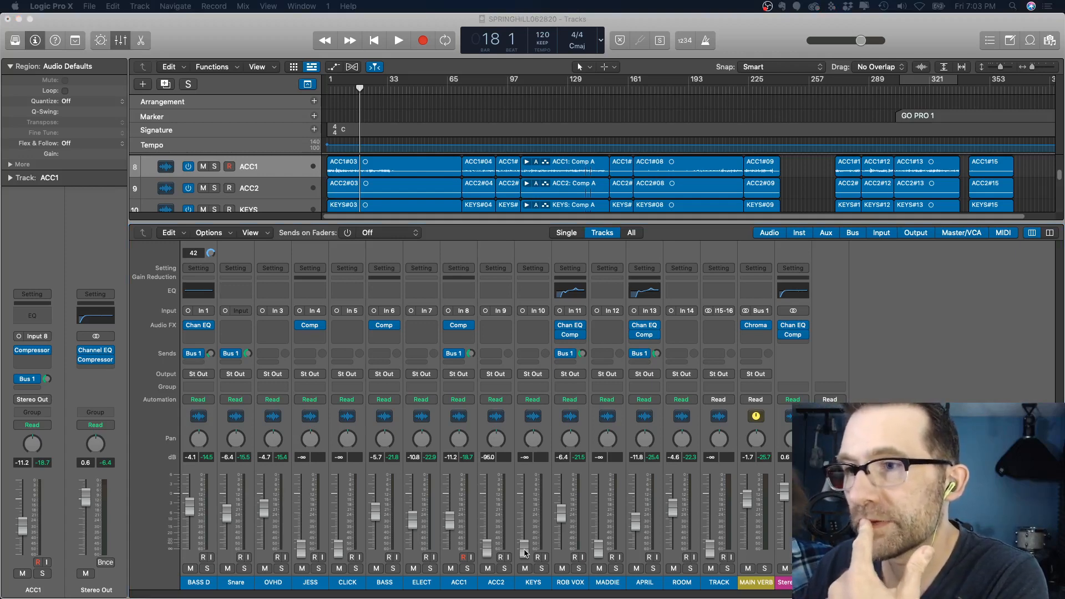
Step: Raise the KEYS fader to −42.0 dB and trim ROB VOX to −6.8 dB
{"action": "left_click", "coordinate": [526, 553]}
{"action": "mouse_move", "coordinate": [526, 552]}
{"action": "left_mouse_down"}
{"action": "mouse_move", "coordinate": [524, 521]}
{"action": "mouse_move", "coordinate": [524, 543]}
{"action": "left_mouse_up"}
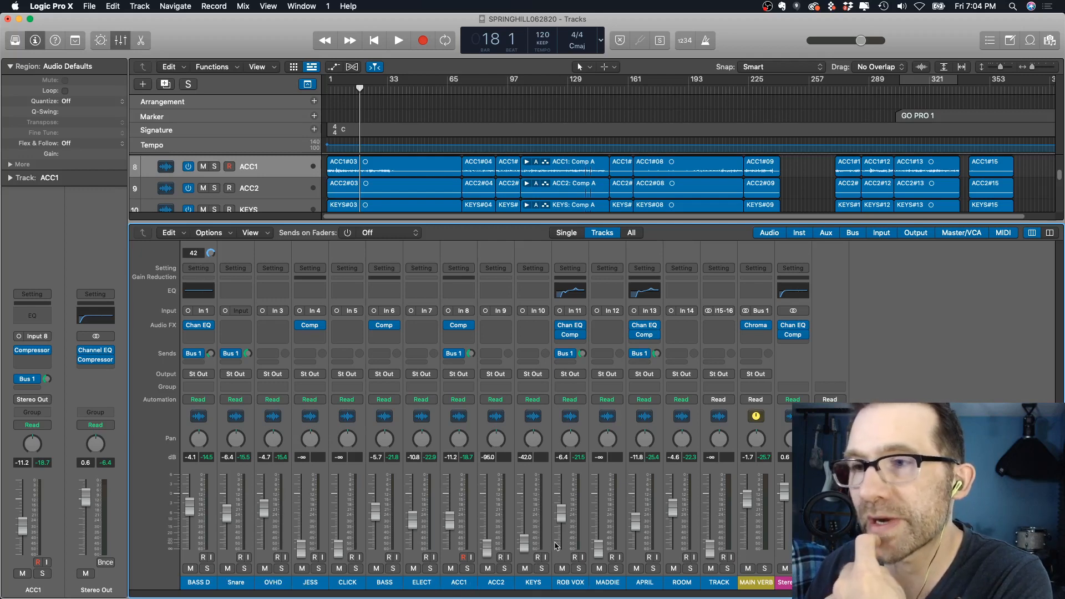
{"action": "left_click_drag", "start_coordinate": [561, 513], "coordinate": [560, 517]}
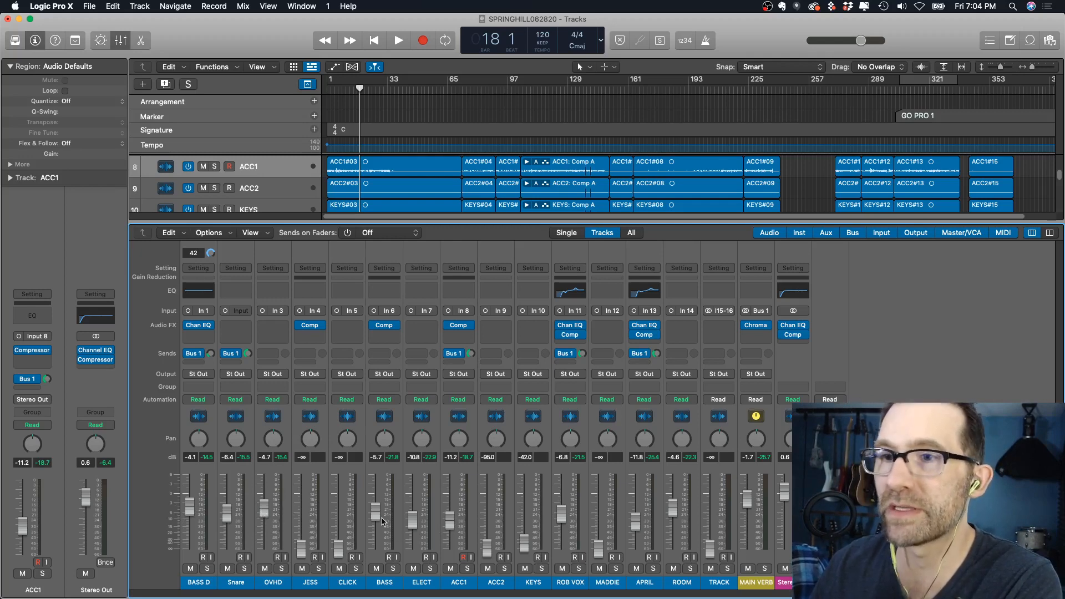
Step: Go through the BASS, JESS, ACC1 and ACC2 channel strips, selecting each in turn
{"action": "left_click", "coordinate": [387, 586]}
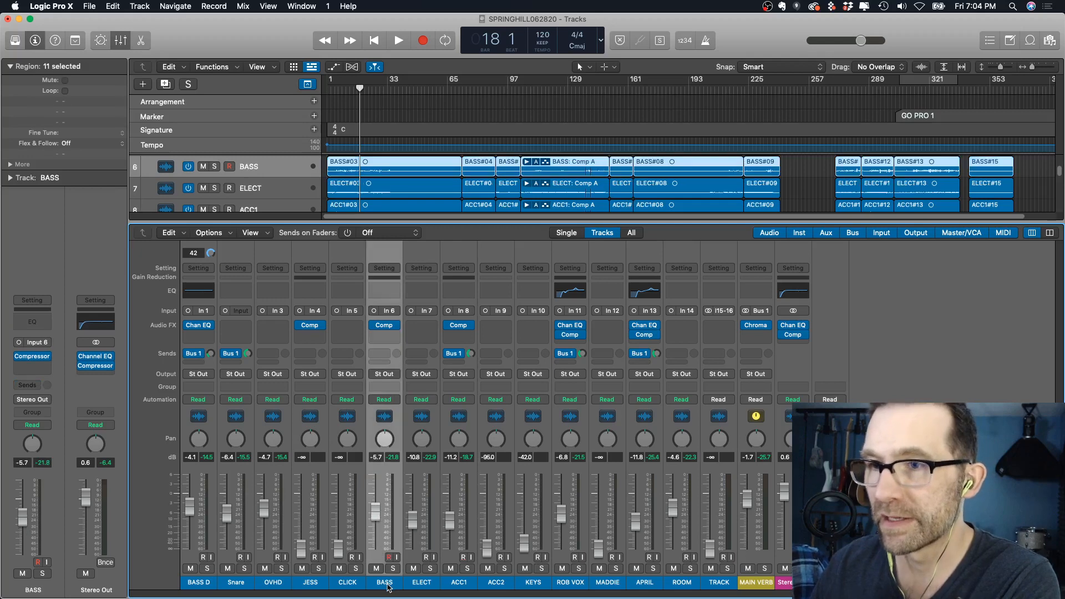
{"action": "right_click", "coordinate": [388, 588]}
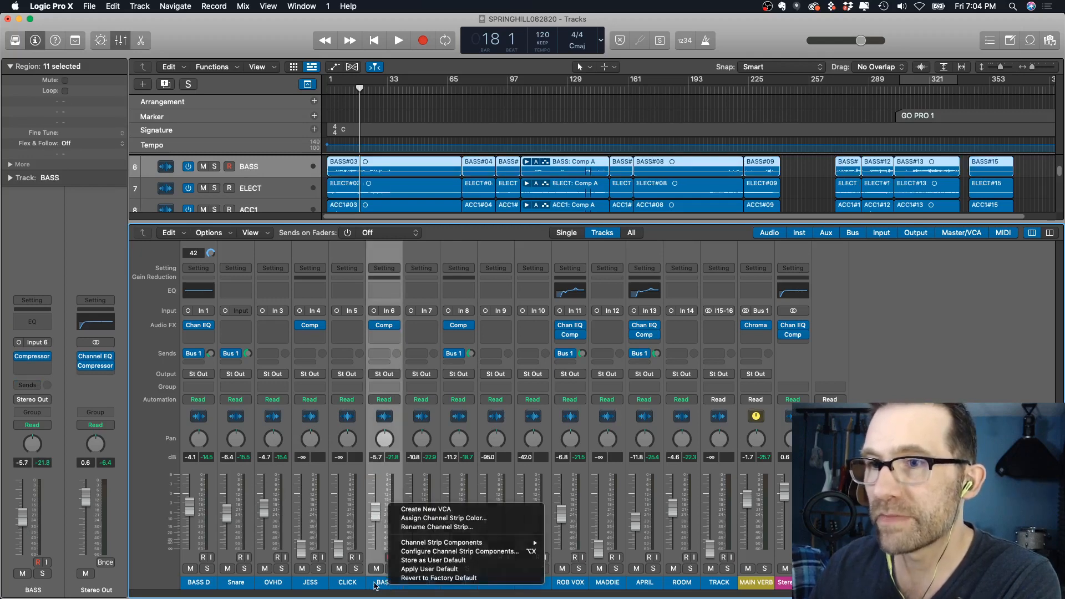
{"action": "left_click", "coordinate": [375, 586]}
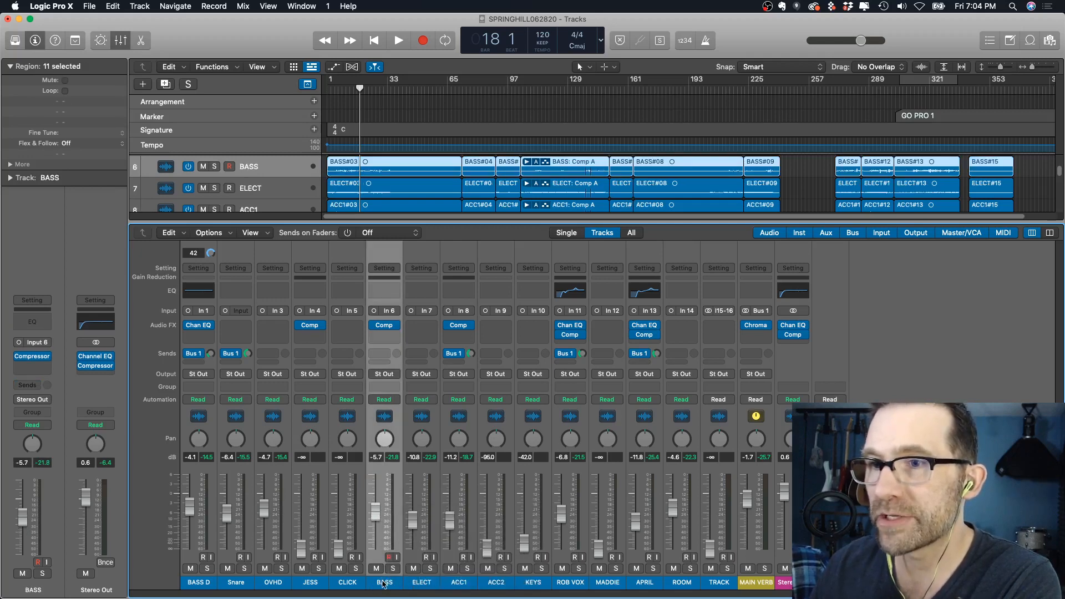
{"action": "left_click", "coordinate": [305, 587]}
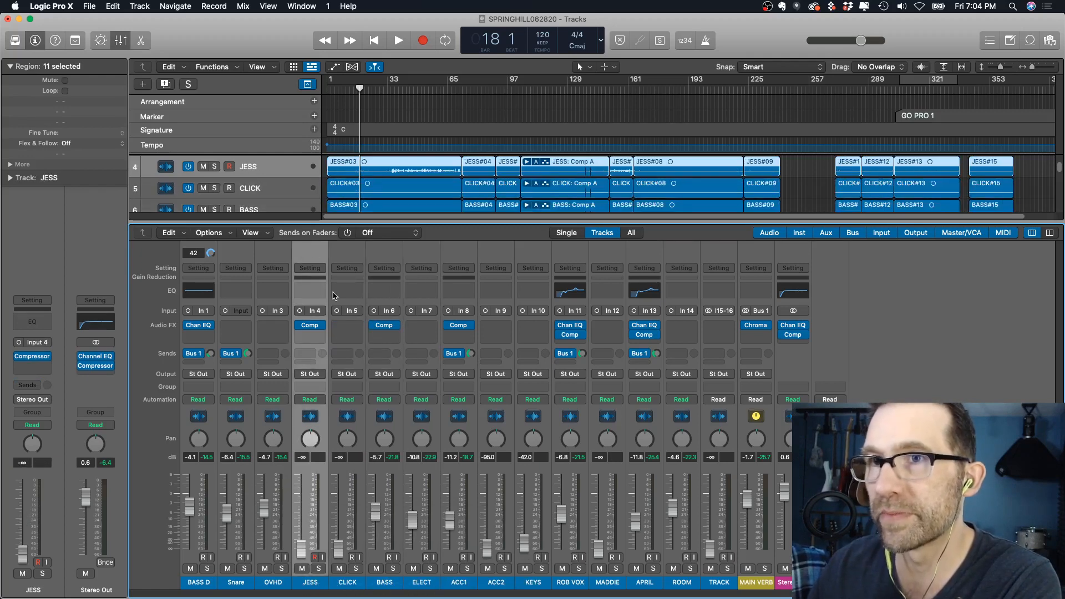
{"action": "mouse_move", "coordinate": [324, 250]}
{"action": "left_mouse_down"}
{"action": "mouse_move", "coordinate": [371, 251]}
{"action": "mouse_move", "coordinate": [318, 253]}
{"action": "left_mouse_up"}
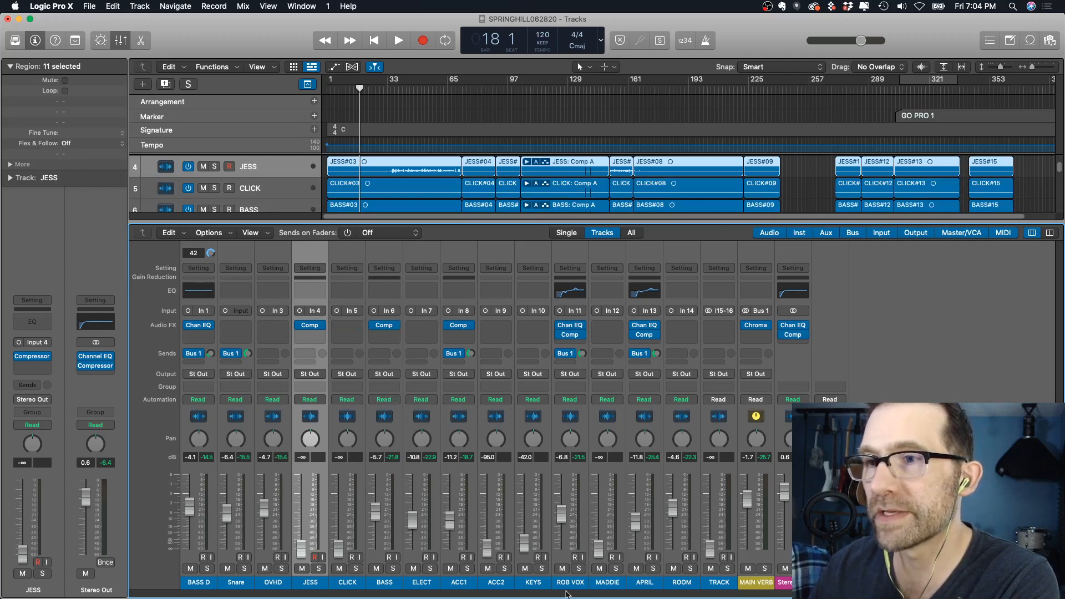
{"action": "left_click", "coordinate": [471, 586]}
{"action": "left_click", "coordinate": [502, 585]}
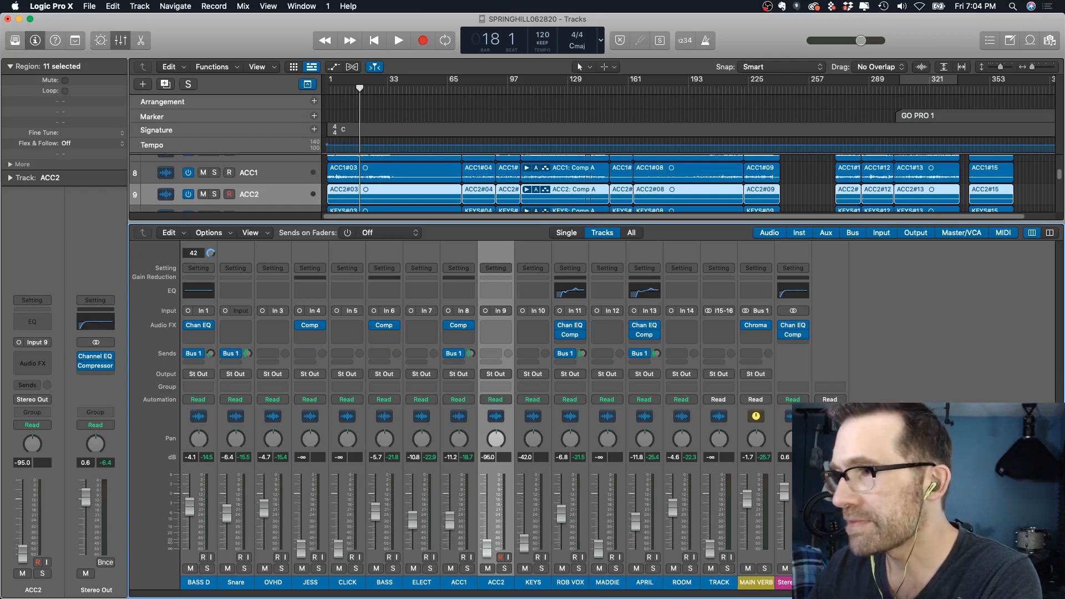
Step: Set the stereo output fader to exactly 0 dB and trim MAIN VERB to −2.1 dB
{"action": "left_click_drag", "start_coordinate": [748, 500], "coordinate": [747, 498]}
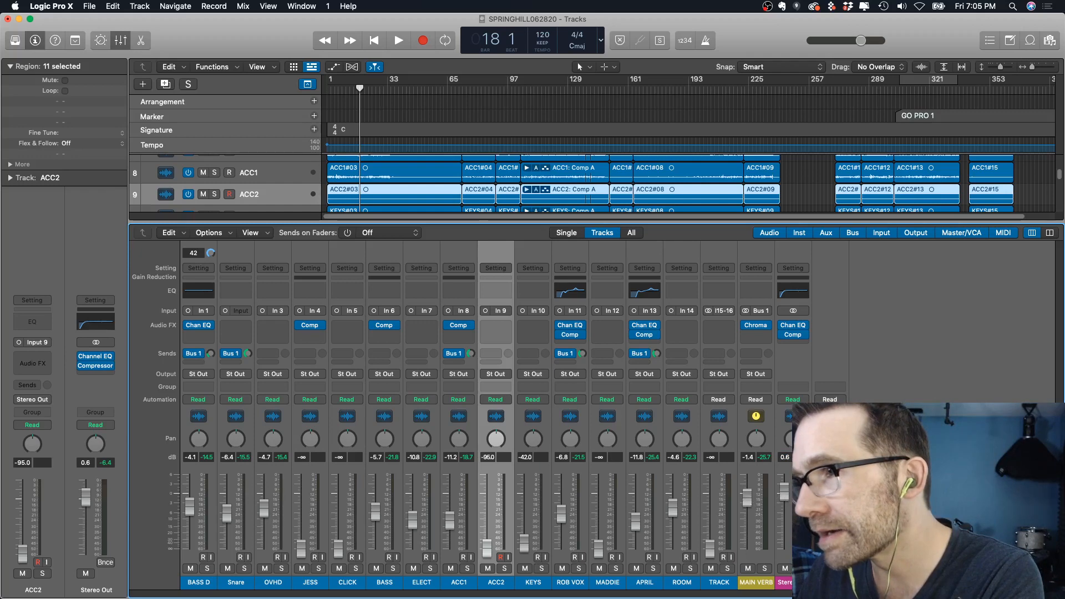
{"action": "left_click_drag", "start_coordinate": [784, 492], "coordinate": [784, 494]}
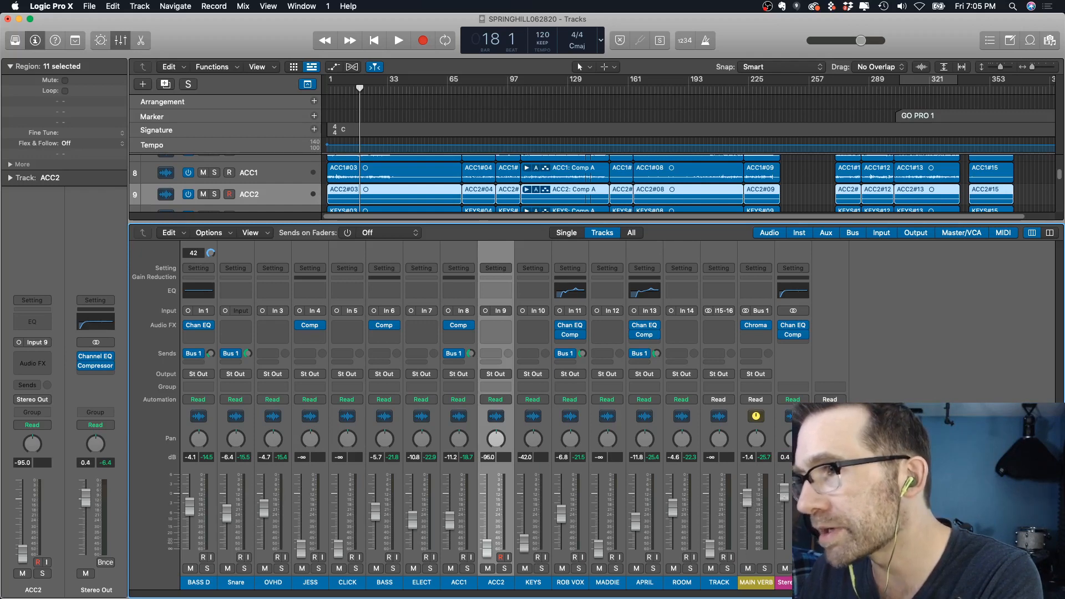
{"action": "double_click", "coordinate": [784, 458]}
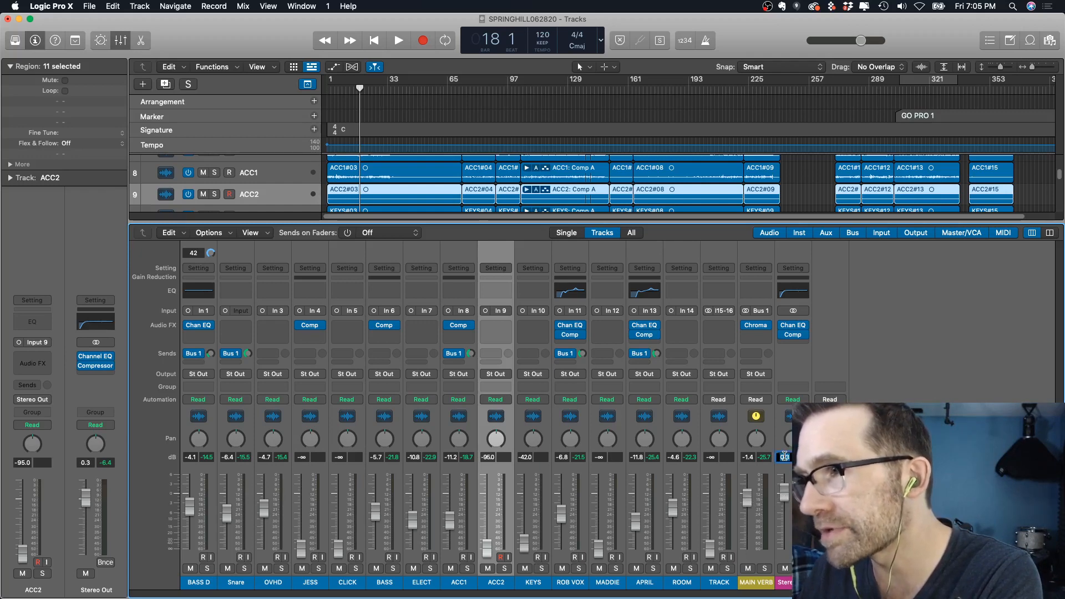
{"action": "type", "text": "0"}
{"action": "key", "text": "Return"}
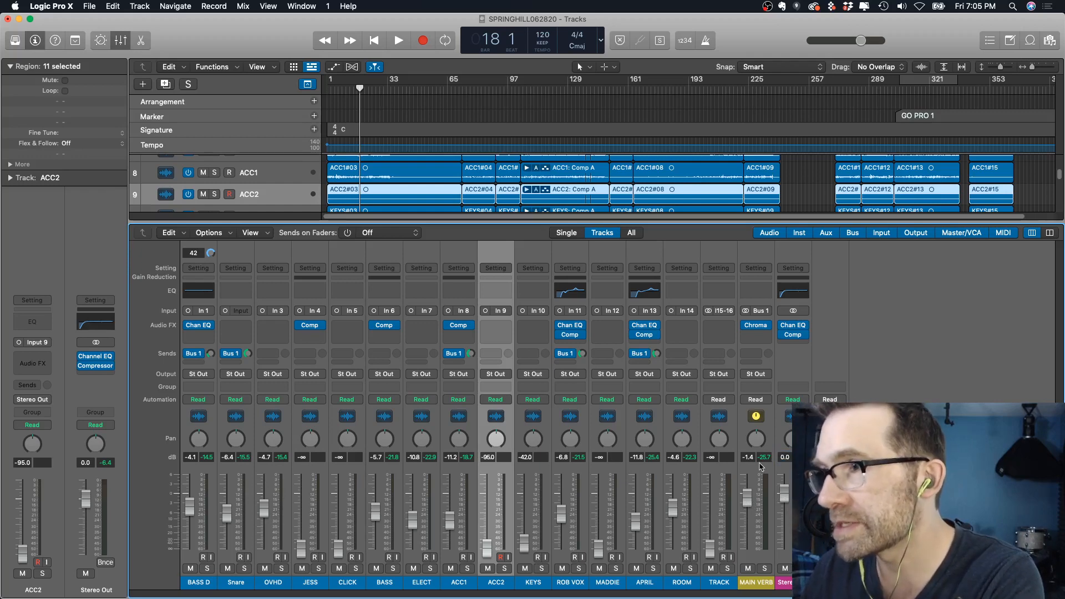
{"action": "left_click_drag", "start_coordinate": [747, 504], "coordinate": [746, 506]}
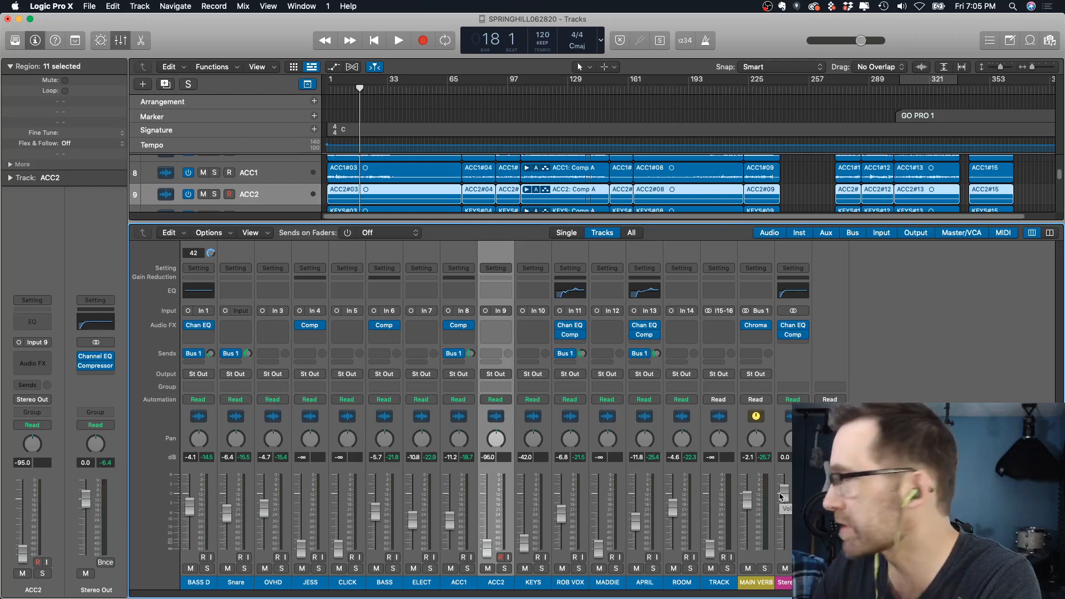
Step: Pull the stereo output fader down to −16.6 dB and again to −1.7 dB, resetting it to 0 dB each time
{"action": "left_click_drag", "start_coordinate": [785, 507], "coordinate": [790, 564]}
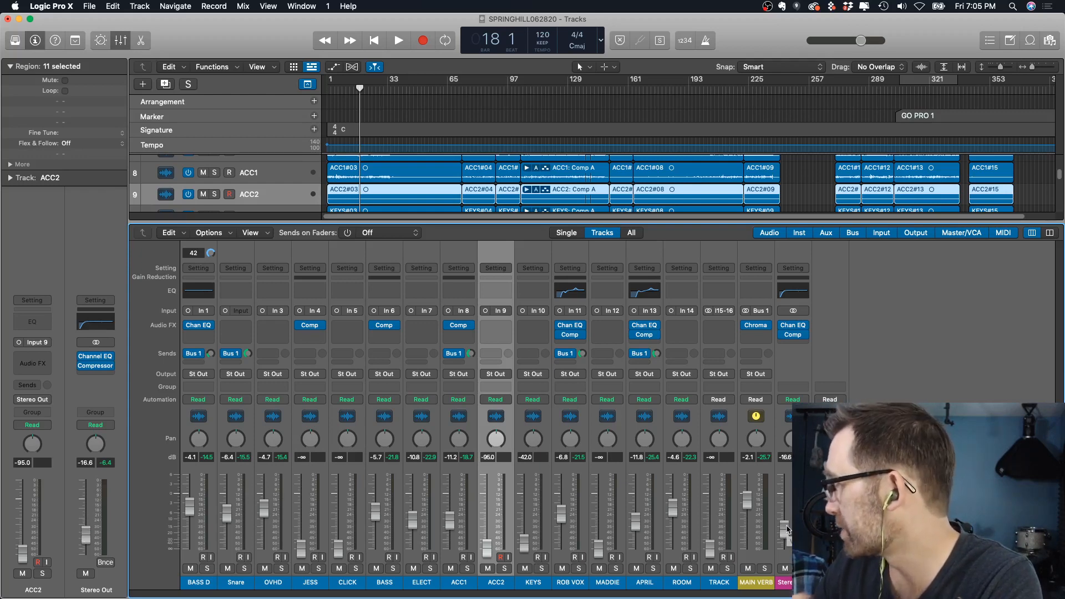
{"action": "double_click", "coordinate": [784, 457]}
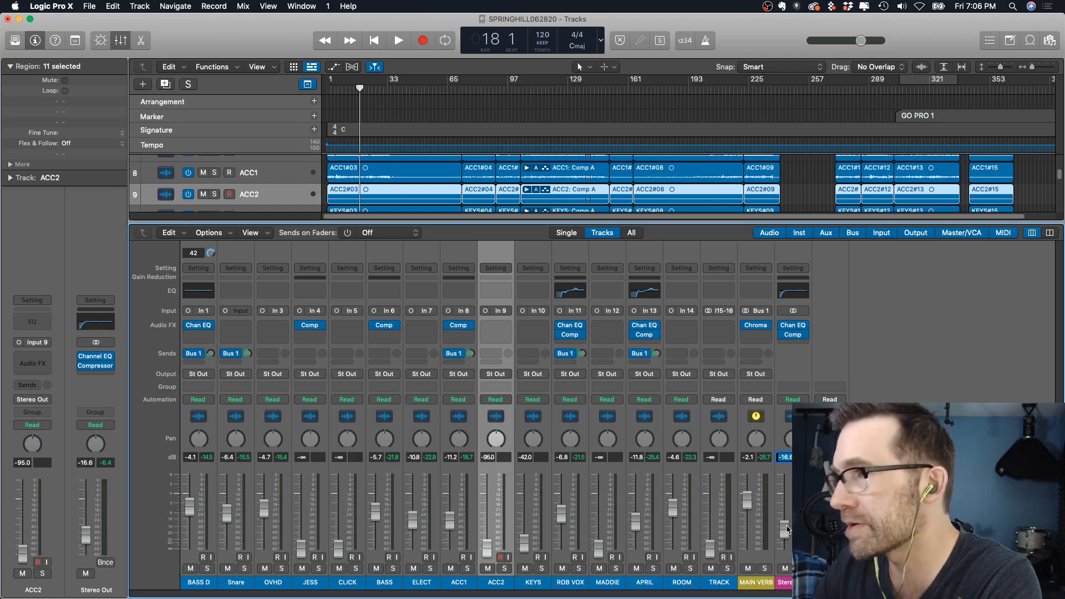
{"action": "type", "text": "0"}
{"action": "key", "text": "Return"}
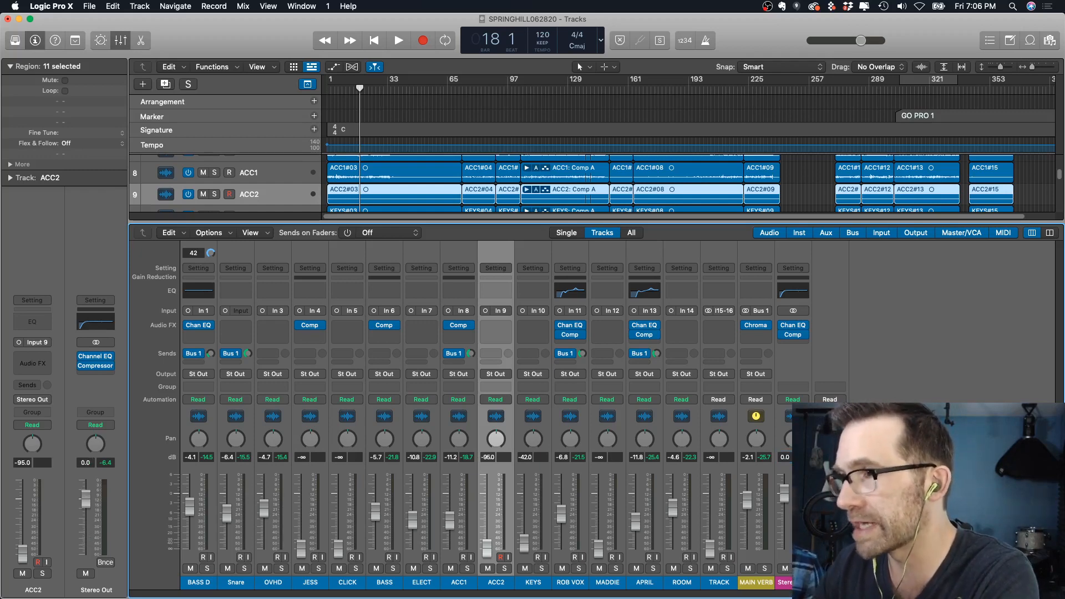
{"action": "left_click_drag", "start_coordinate": [784, 492], "coordinate": [786, 508]}
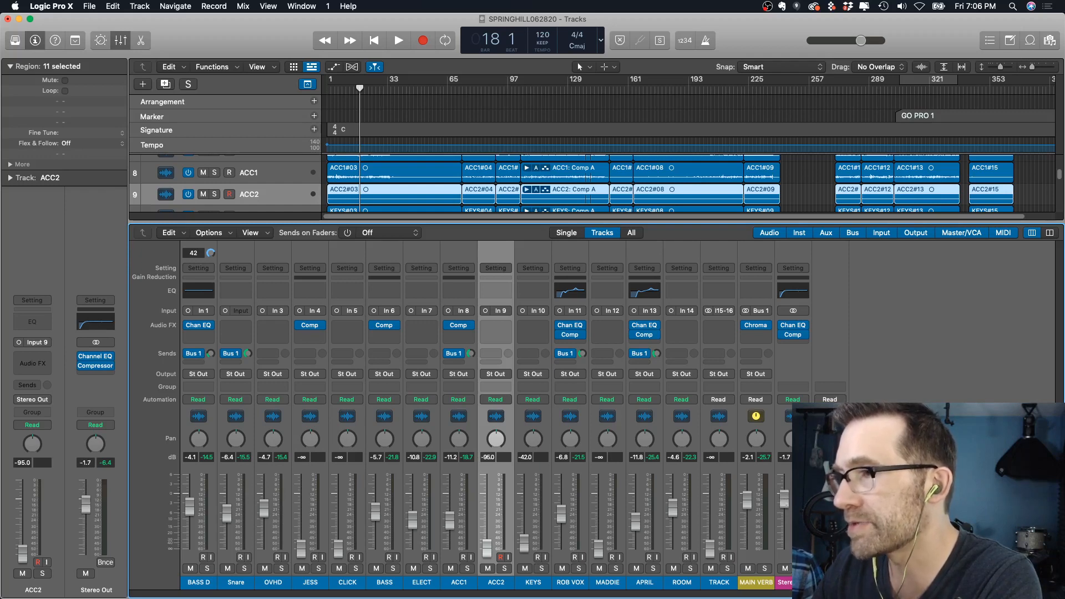
{"action": "double_click", "coordinate": [789, 459]}
{"action": "type", "text": "0"}
{"action": "key", "text": "Return"}
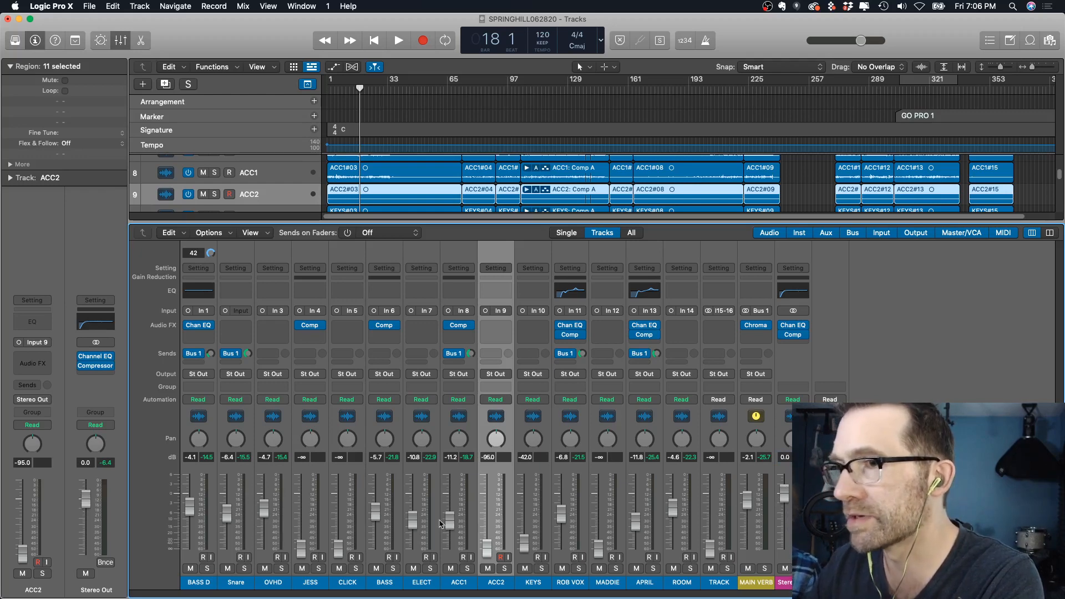
Step: Push BASS D to −2.8, Snare to 1.6, OVHD to 5.8, BASS to 2.6 and ELECT to 2.3 dB, with stereo output at −0.1 dB
{"action": "left_click_drag", "start_coordinate": [188, 513], "coordinate": [265, 505]}
{"action": "left_click_drag", "start_coordinate": [375, 511], "coordinate": [416, 515]}
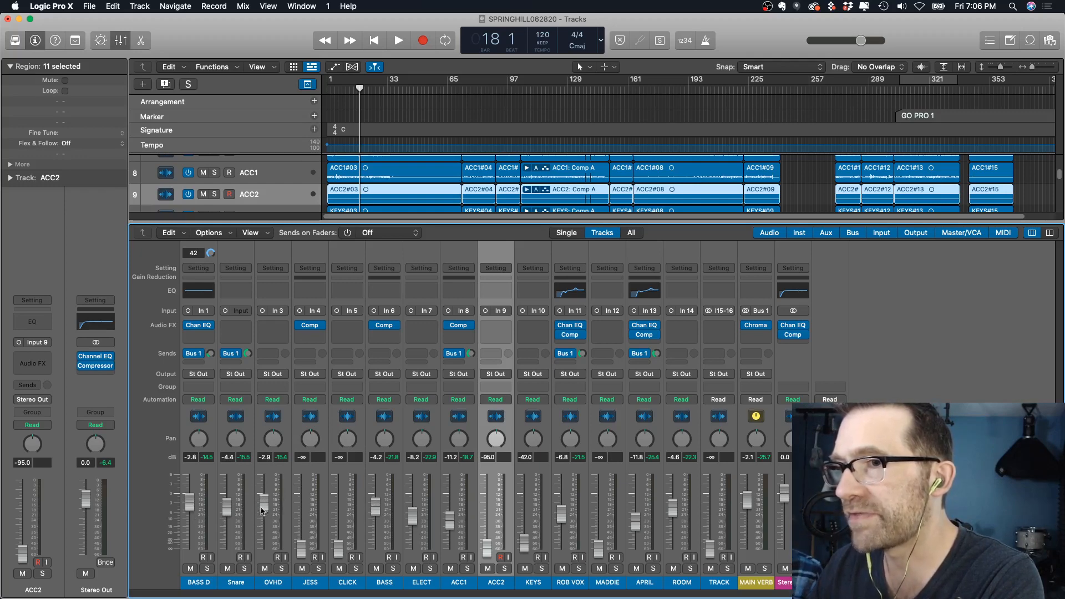
{"action": "left_click_drag", "start_coordinate": [264, 503], "coordinate": [264, 475]}
{"action": "left_click_drag", "start_coordinate": [227, 506], "coordinate": [227, 488]}
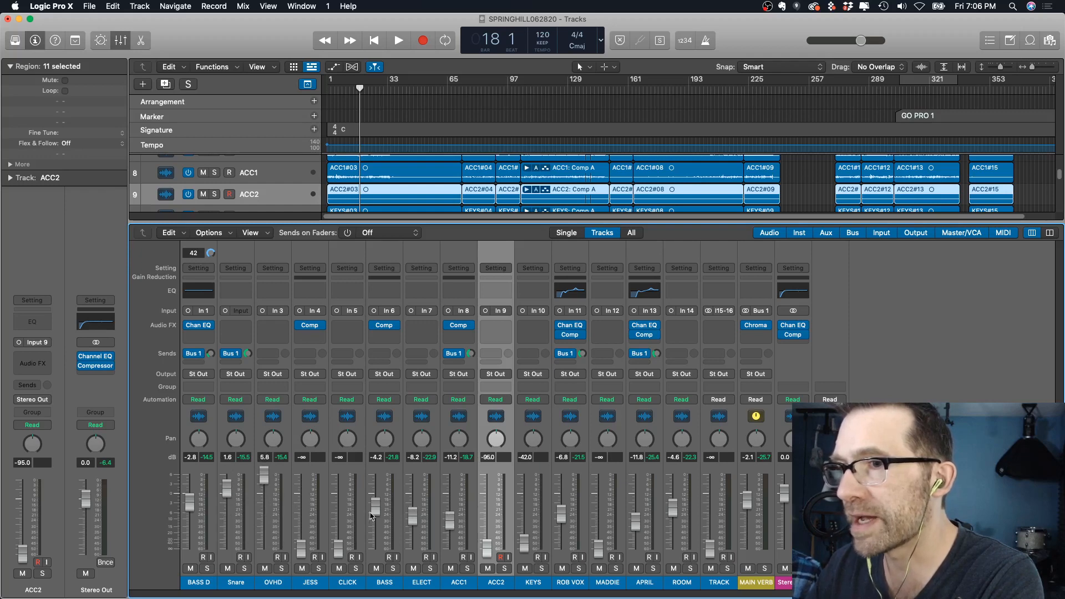
{"action": "left_click_drag", "start_coordinate": [375, 506], "coordinate": [375, 483]}
{"action": "left_click_drag", "start_coordinate": [413, 515], "coordinate": [417, 465]}
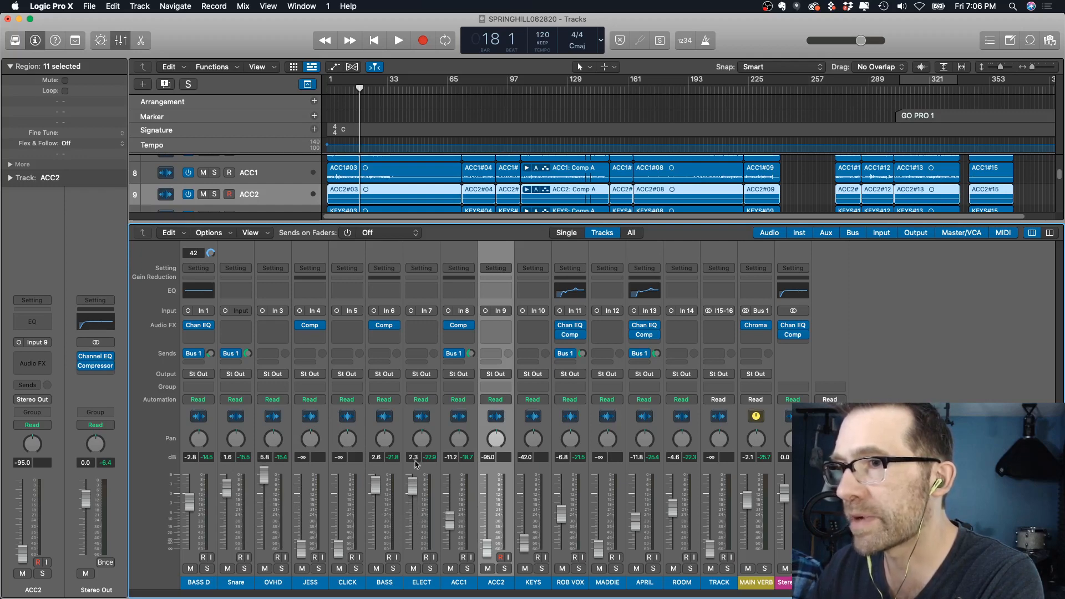
{"action": "mouse_move", "coordinate": [777, 498]}
{"action": "left_mouse_down"}
{"action": "mouse_move", "coordinate": [788, 524]}
{"action": "mouse_move", "coordinate": [788, 513]}
{"action": "left_mouse_up"}
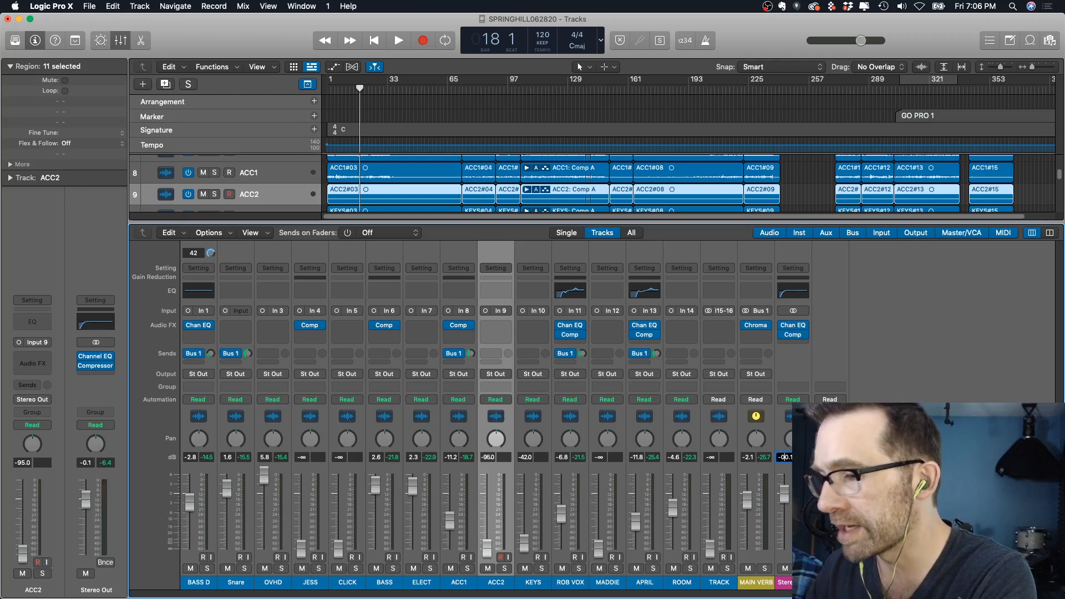
{"action": "key", "text": "Return"}
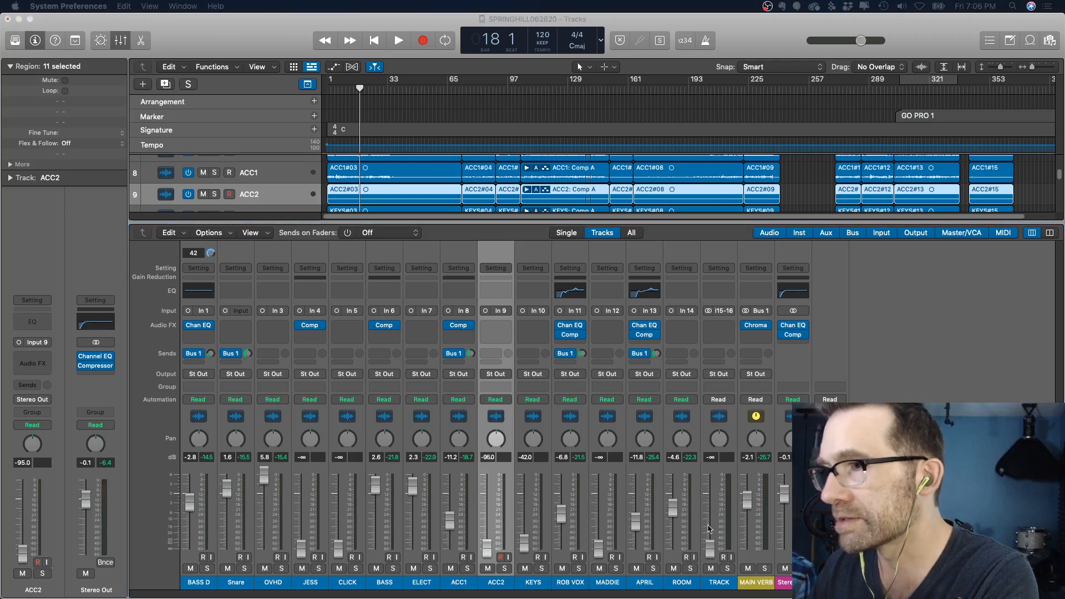
Step: In System Preferences, lower the headphone output volume, bring it back to just below the middle, and close the Sound settings
{"action": "left_click_drag", "start_coordinate": [694, 598], "coordinate": [695, 583]}
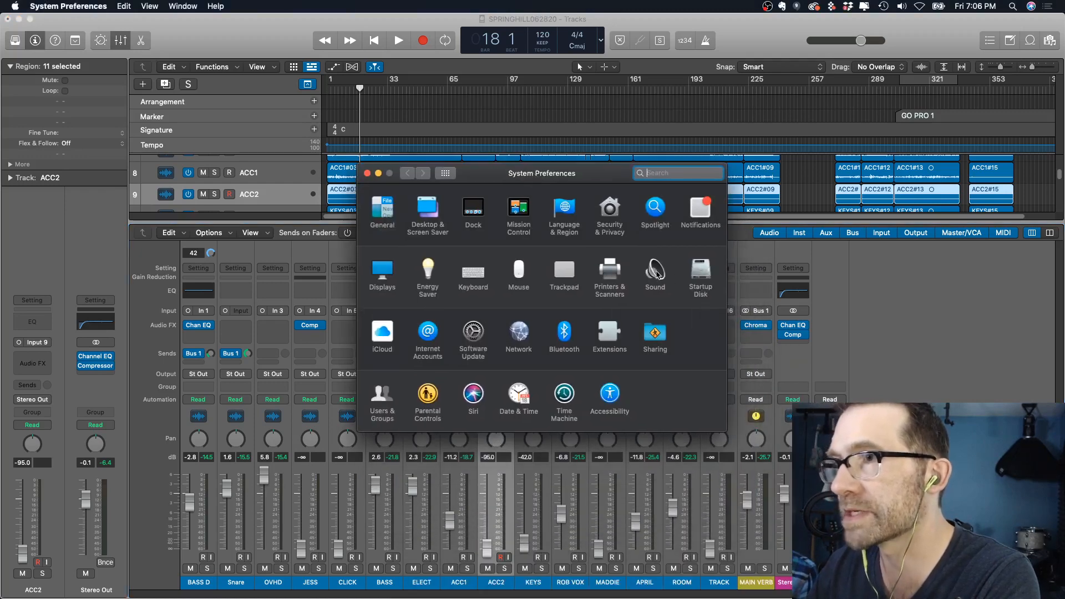
{"action": "left_click", "coordinate": [655, 275]}
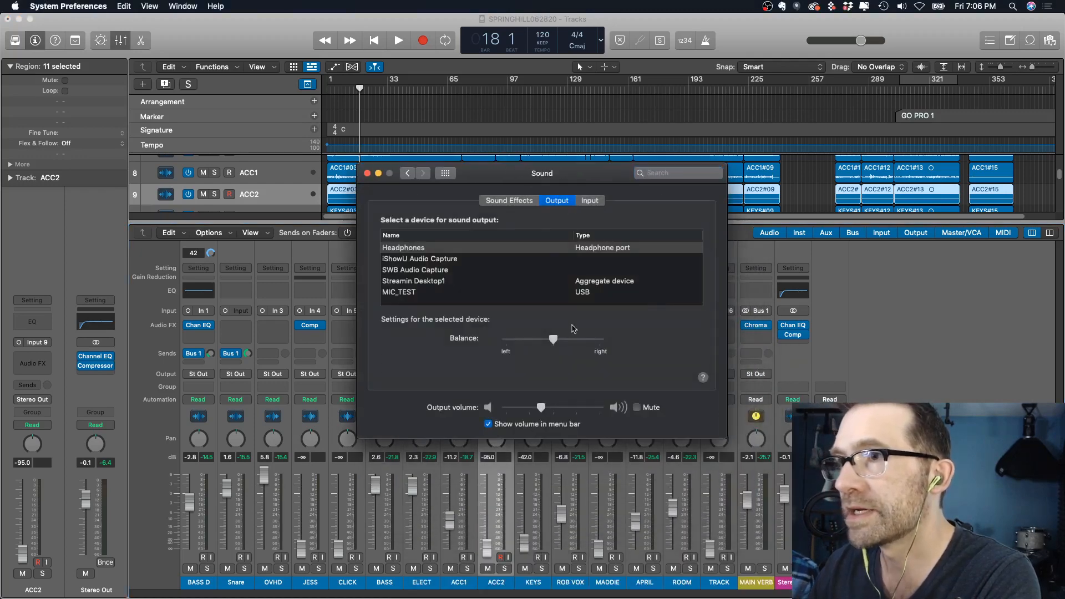
{"action": "left_click_drag", "start_coordinate": [542, 409], "coordinate": [513, 410]}
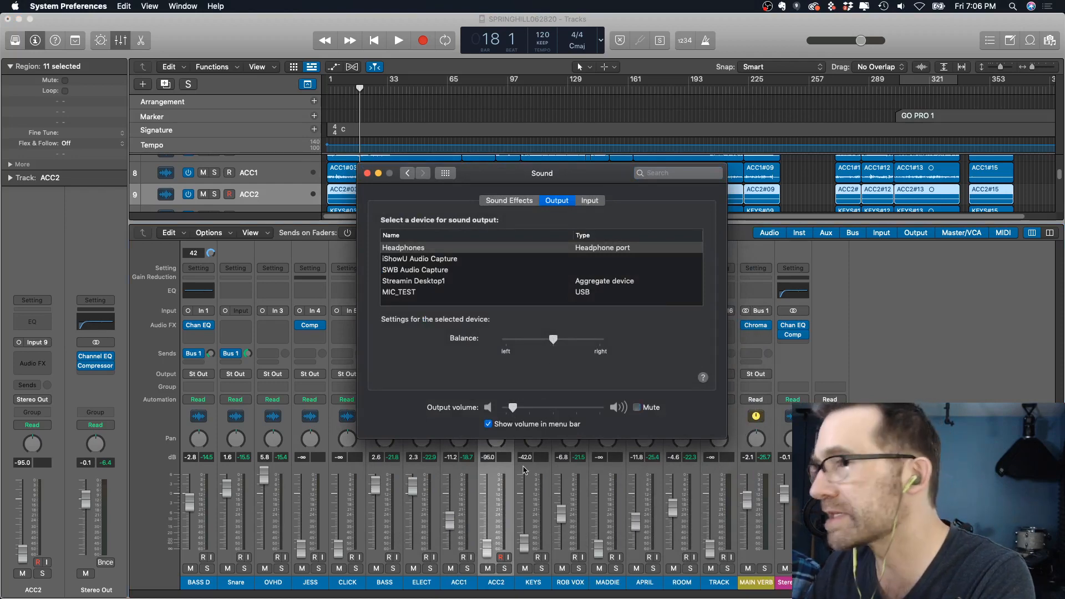
{"action": "left_click_drag", "start_coordinate": [513, 409], "coordinate": [544, 409]}
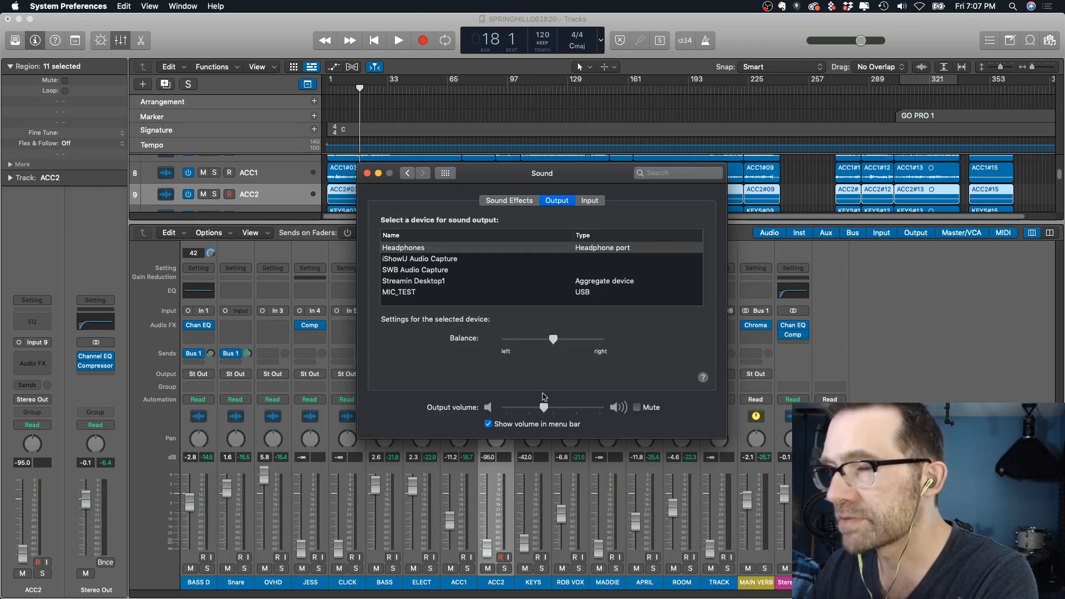
{"action": "left_click", "coordinate": [366, 174]}
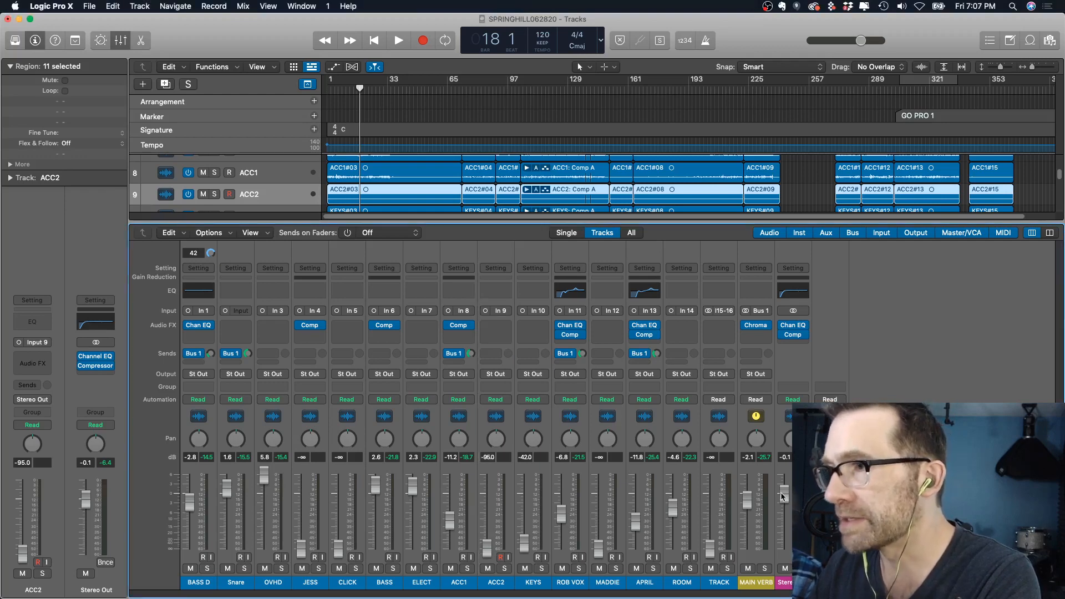
Step: Set stereo output to 0 dB and pull BASS D to −4.5, Snare to −7.6, OVHD to −2.8, BASS to −5.5 and ELECT to −6.8 dB
{"action": "double_click", "coordinate": [786, 457]}
{"action": "type", "text": "+0"}
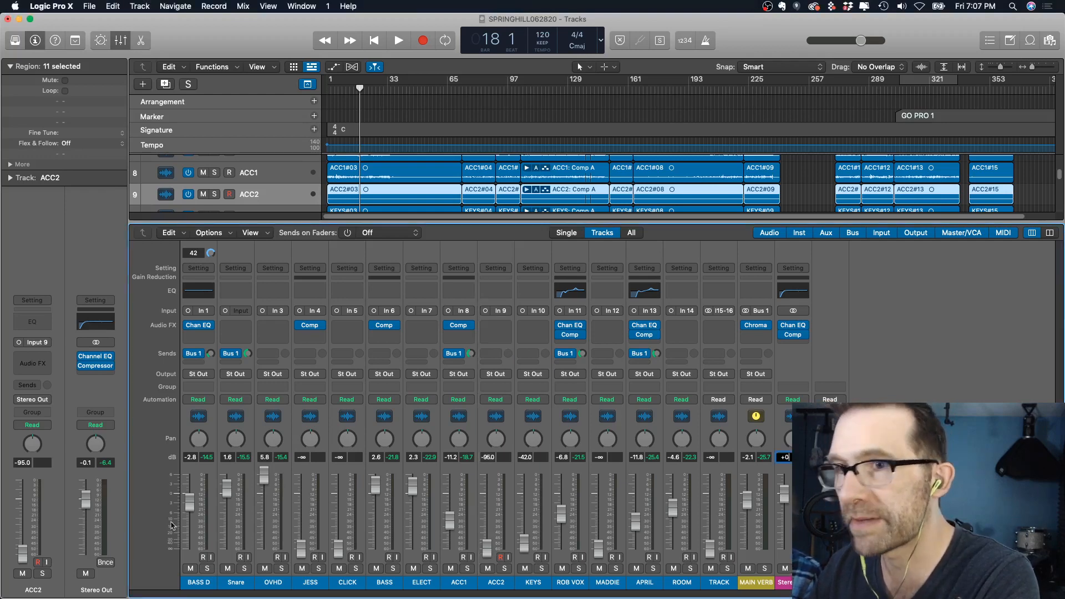
{"action": "left_click_drag", "start_coordinate": [220, 488], "coordinate": [221, 504]}
{"action": "left_click_drag", "start_coordinate": [263, 477], "coordinate": [263, 505]}
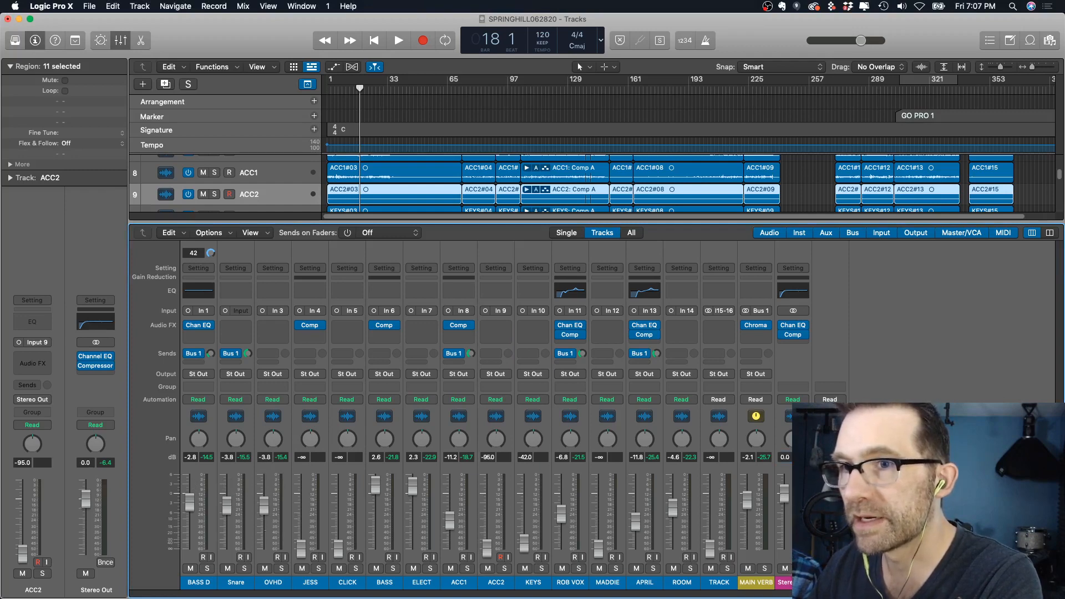
{"action": "left_click_drag", "start_coordinate": [190, 502], "coordinate": [265, 504]}
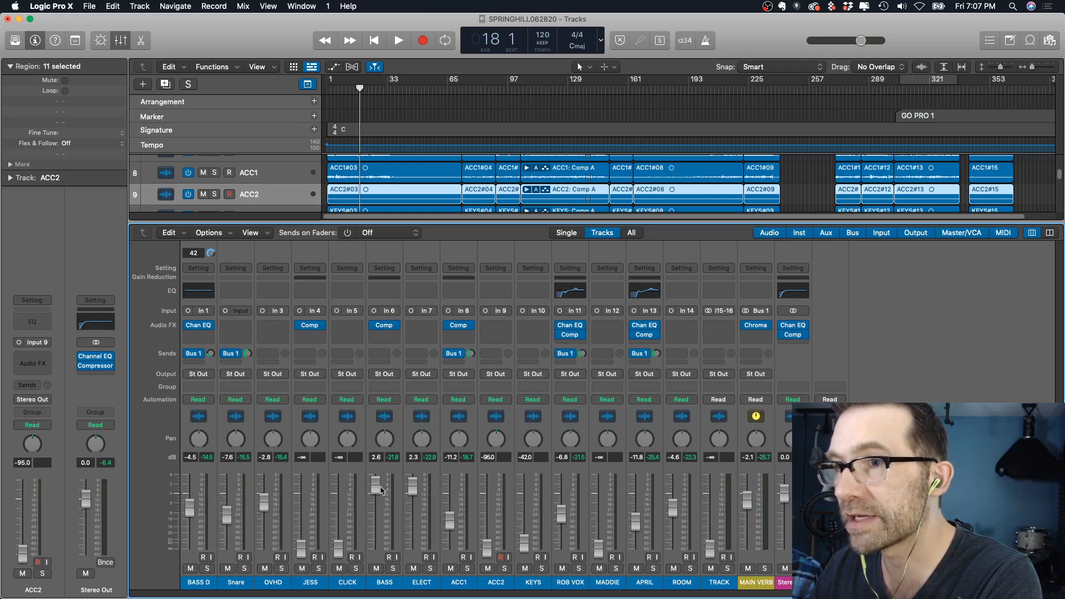
{"action": "left_click_drag", "start_coordinate": [378, 486], "coordinate": [415, 513]}
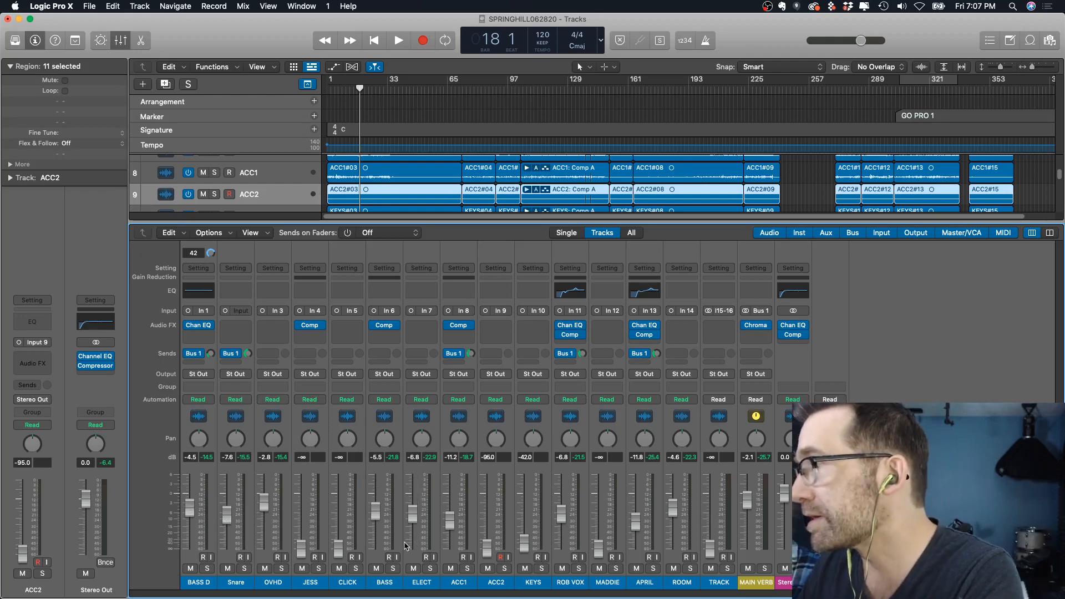
Step: Try the BASS fader at 6.0 dB, return it to −5.5 dB, and lower OVHD to −4.8 dB
{"action": "left_click_drag", "start_coordinate": [375, 512], "coordinate": [377, 476]}
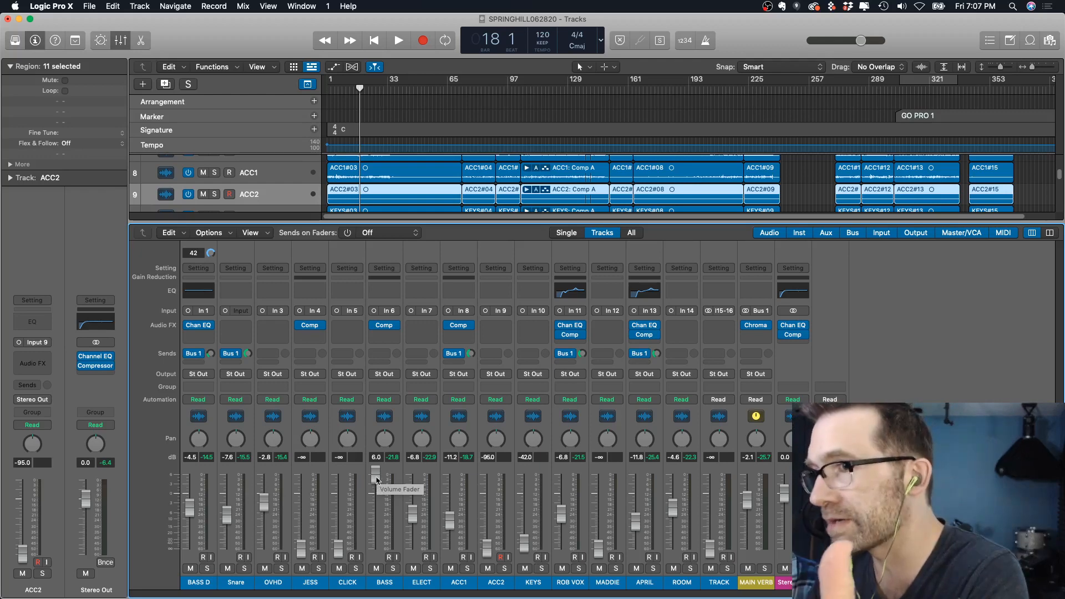
{"action": "left_click_drag", "start_coordinate": [377, 480], "coordinate": [377, 514]}
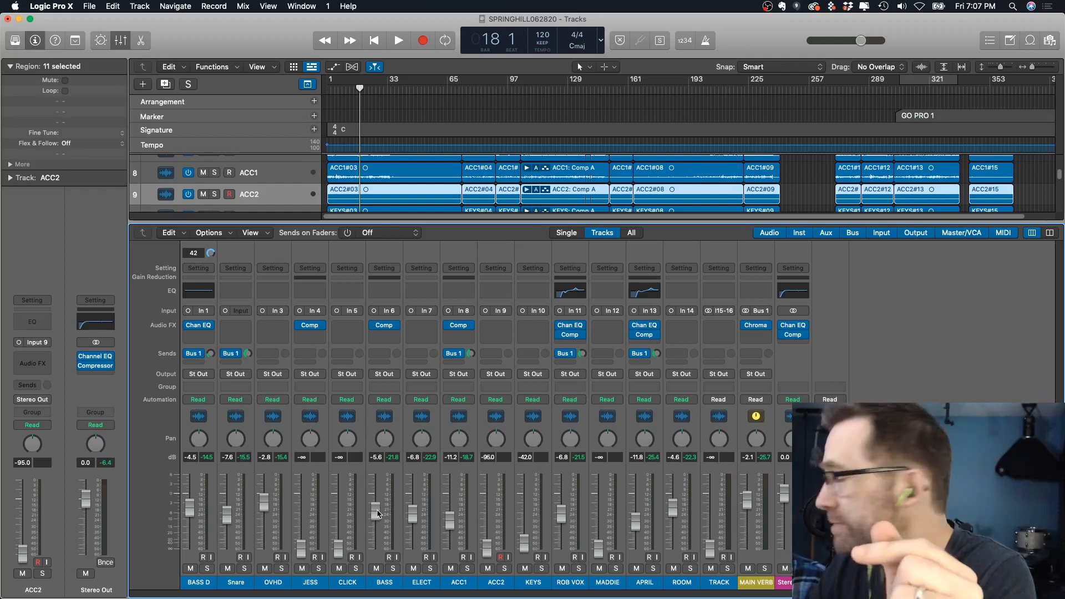
{"action": "left_click_drag", "start_coordinate": [375, 513], "coordinate": [376, 512]}
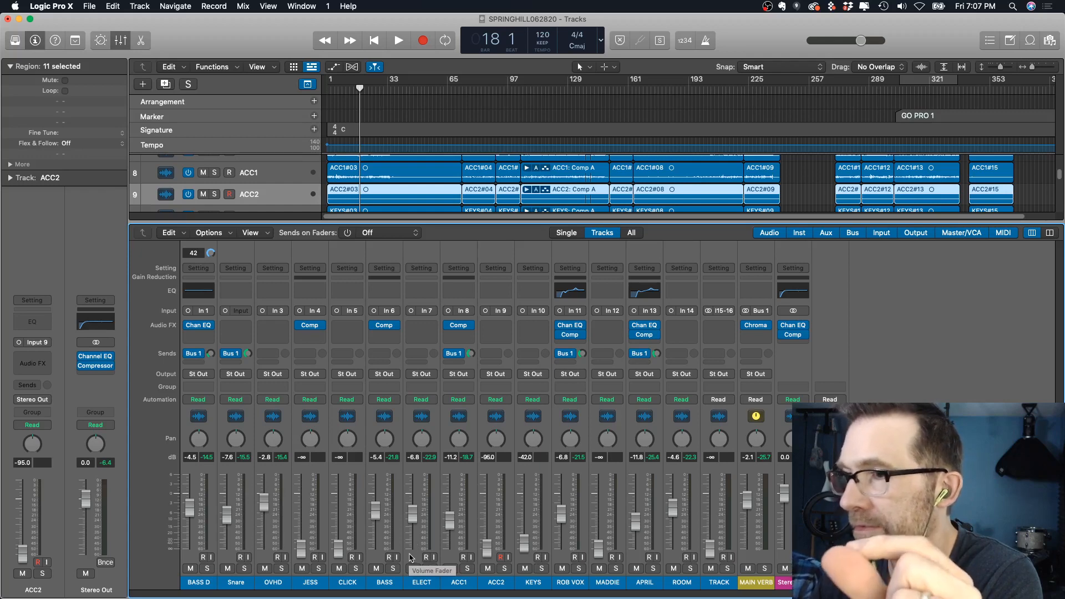
{"action": "left_click_drag", "start_coordinate": [373, 511], "coordinate": [373, 512]}
{"action": "left_click_drag", "start_coordinate": [264, 501], "coordinate": [265, 509]}
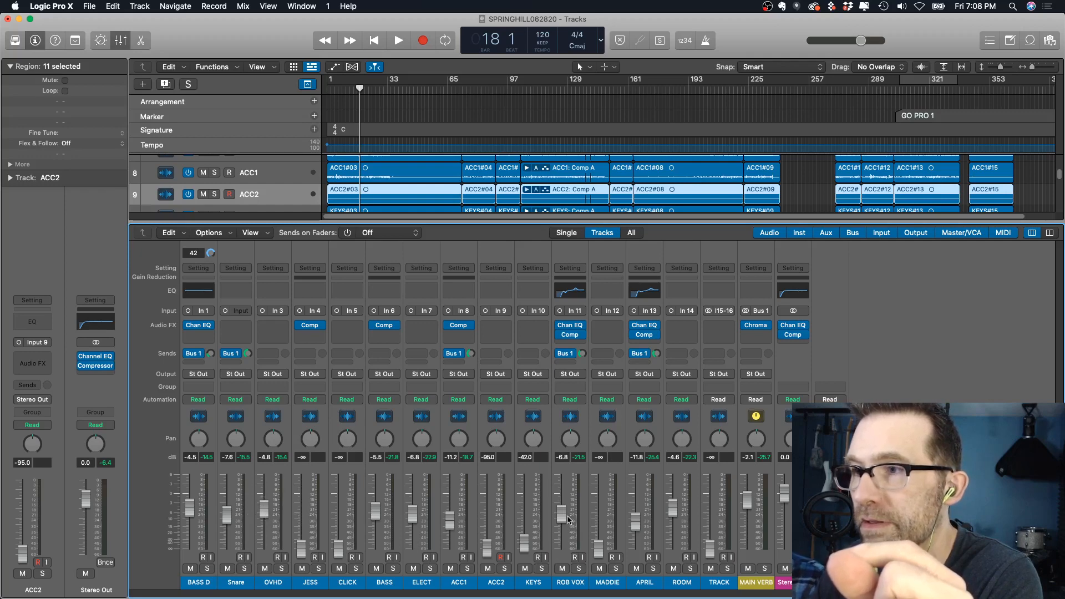
Step: Trim the BASS fader to −5.7 dB
{"action": "left_click", "coordinate": [752, 504]}
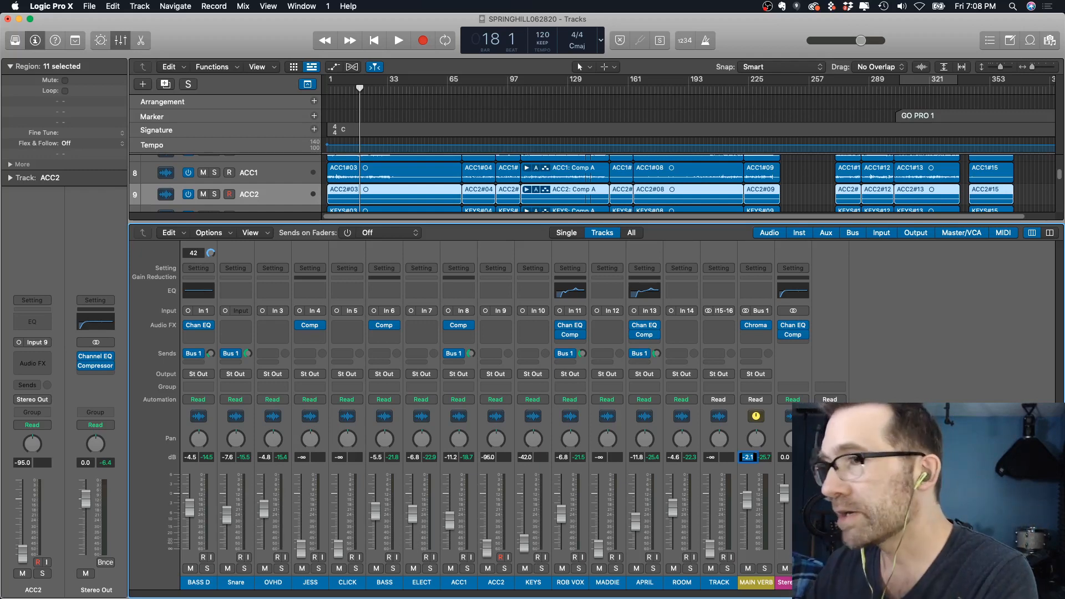
{"action": "left_click", "coordinate": [374, 514]}
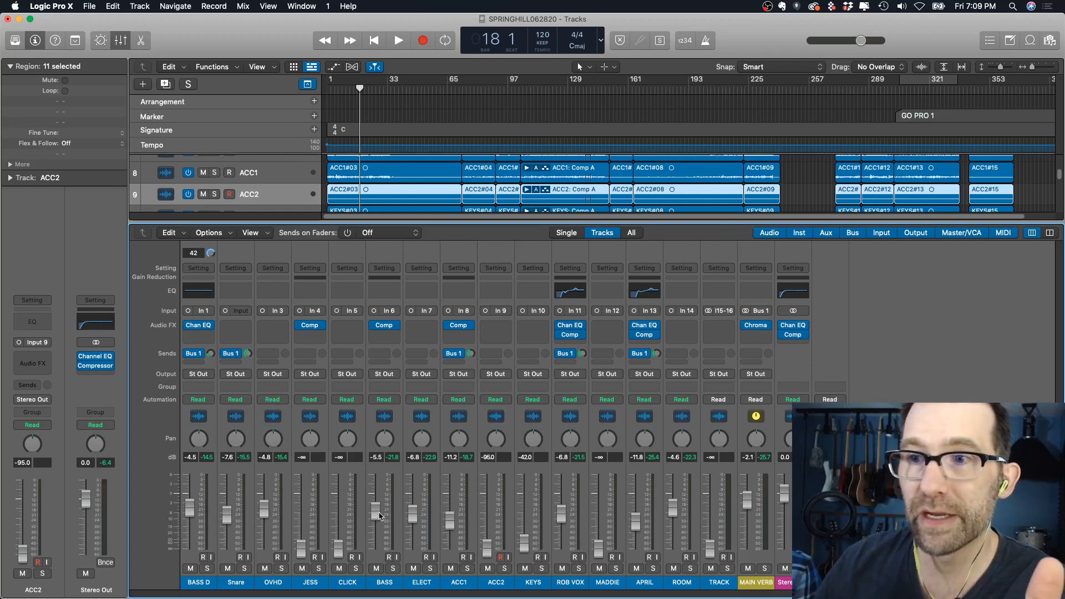
{"action": "left_click_drag", "start_coordinate": [380, 515], "coordinate": [376, 515]}
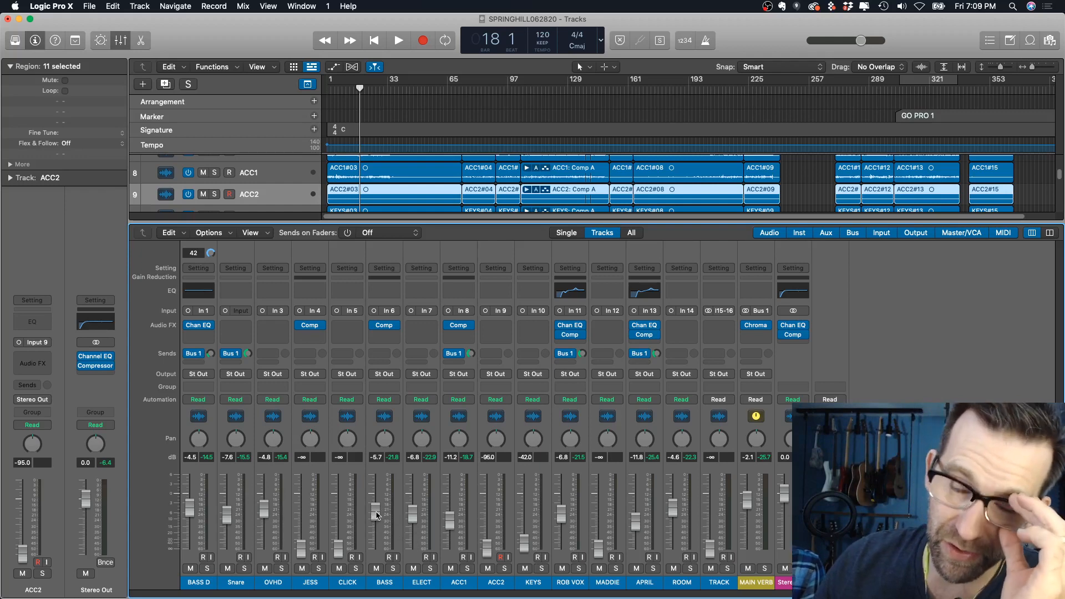